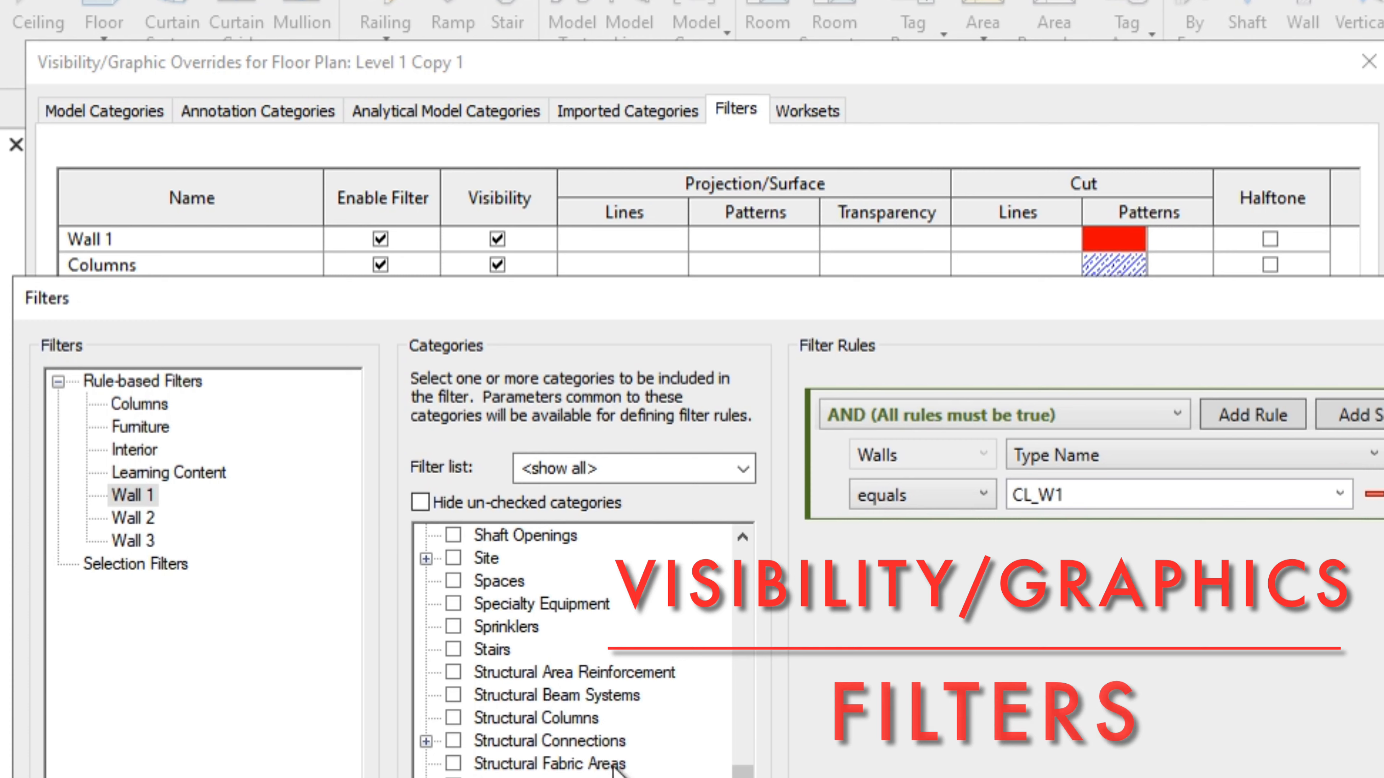
scroll(744, 726, up, 20)
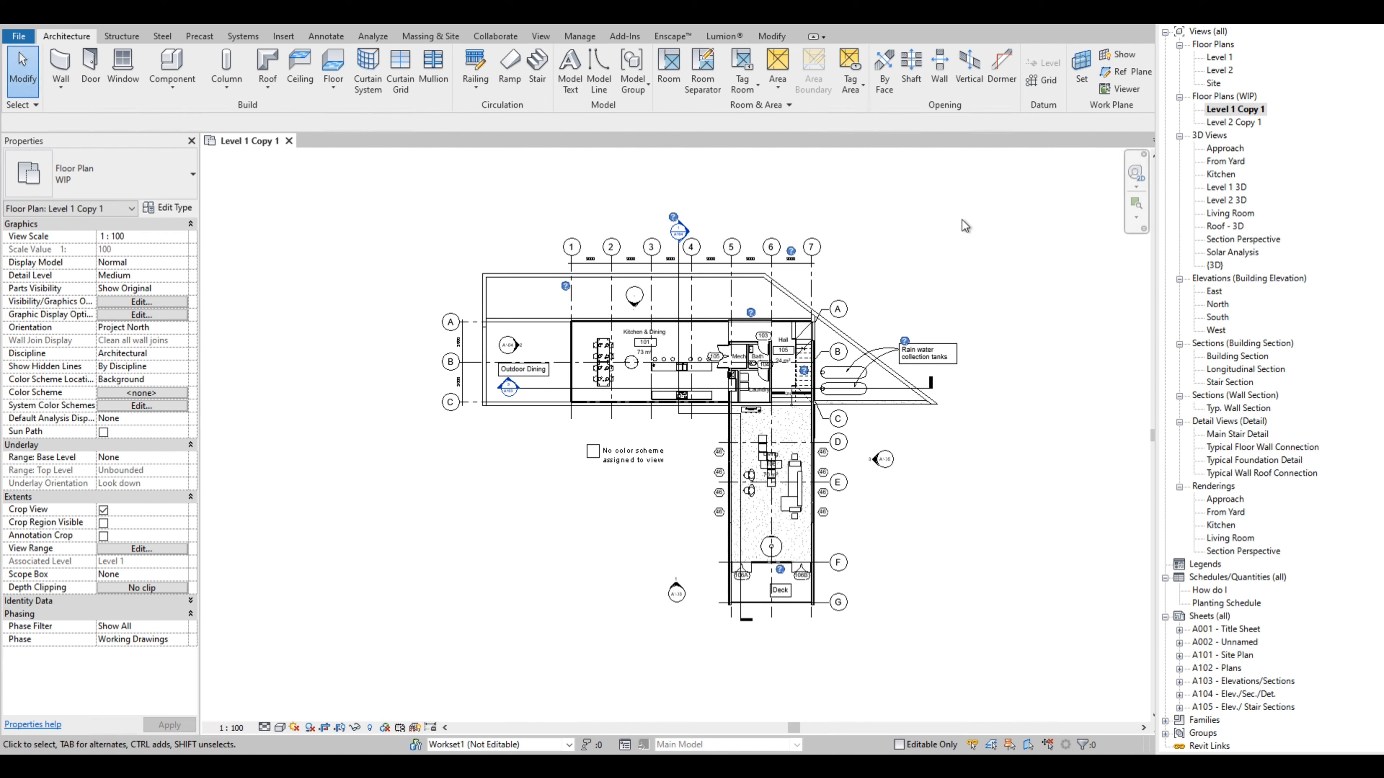
- Create a new rule-based view filter named "Wall 1" from the Level 1 Copy 1 plan's Visibility/Graphic Overrides
click(155, 302)
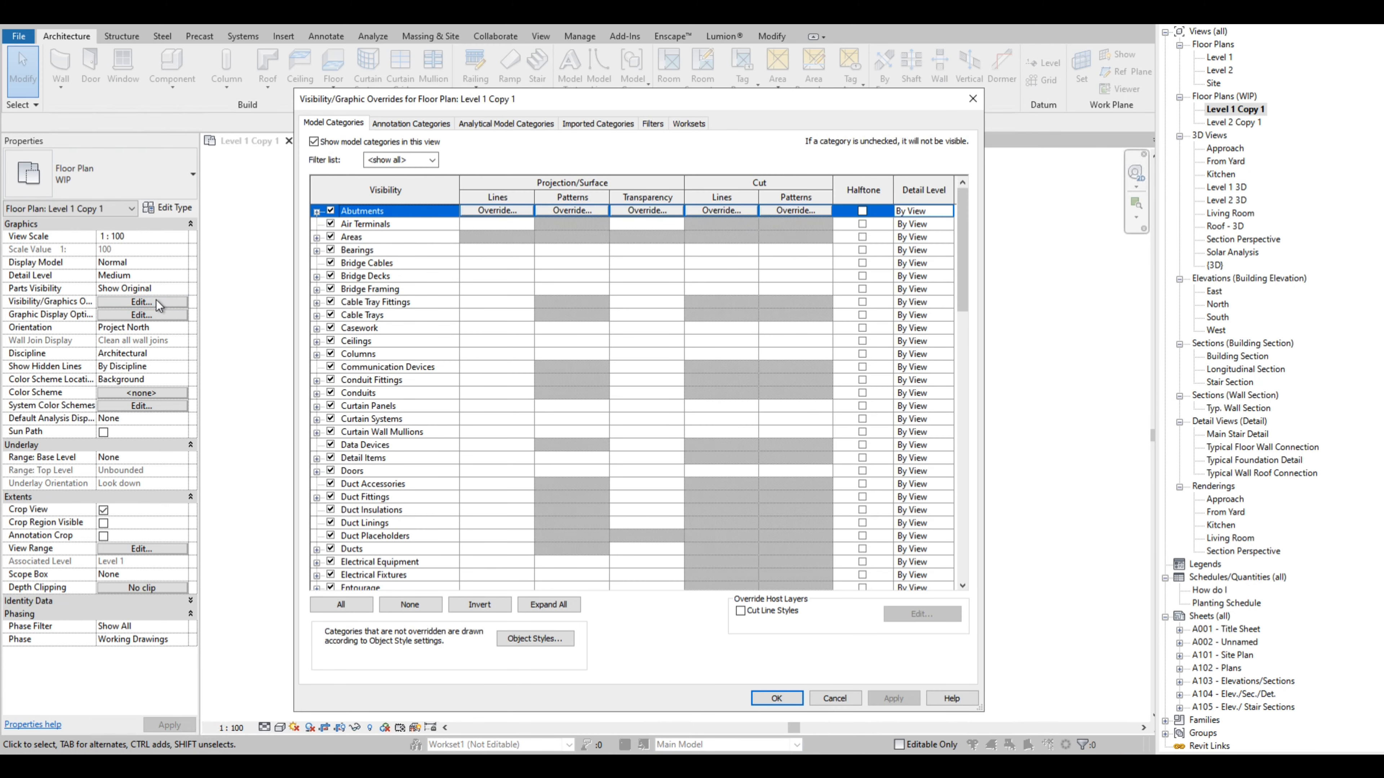
click(655, 126)
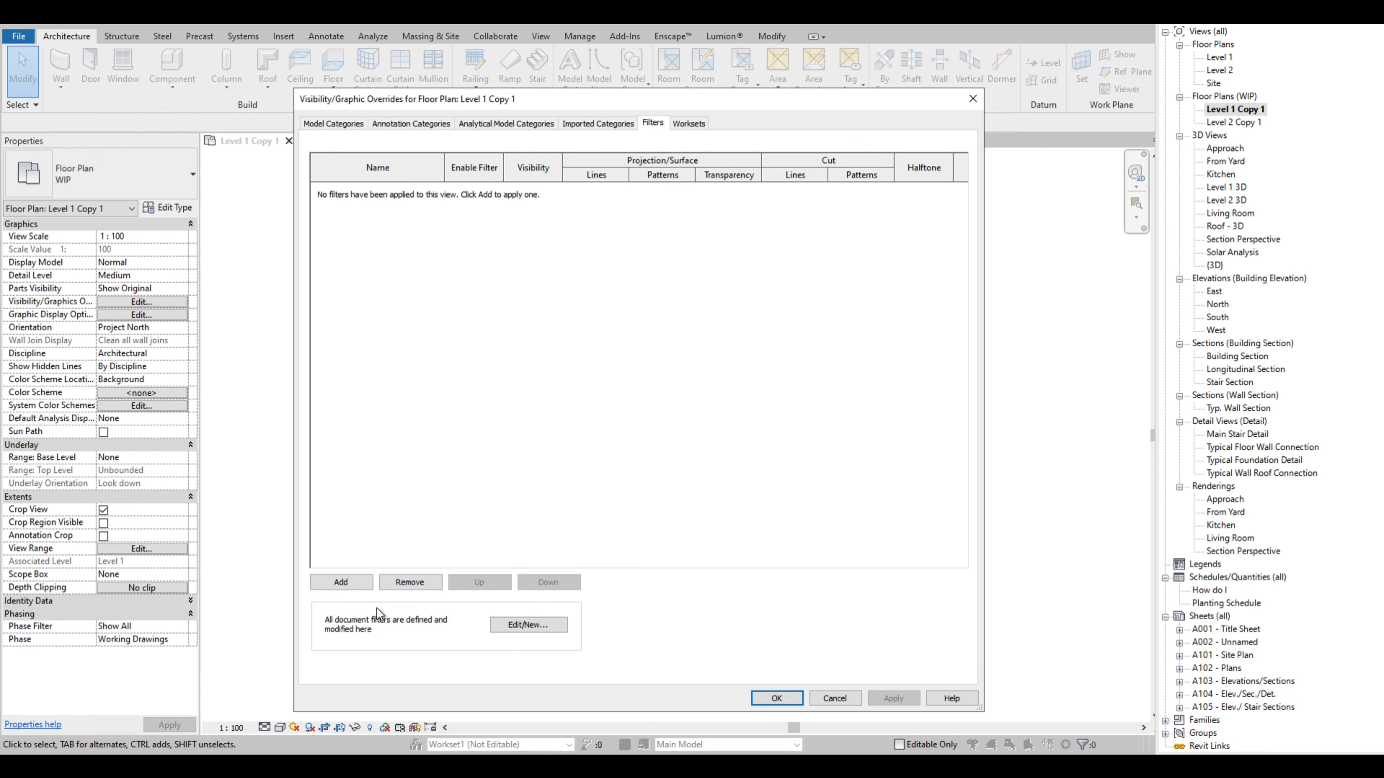
click(525, 629)
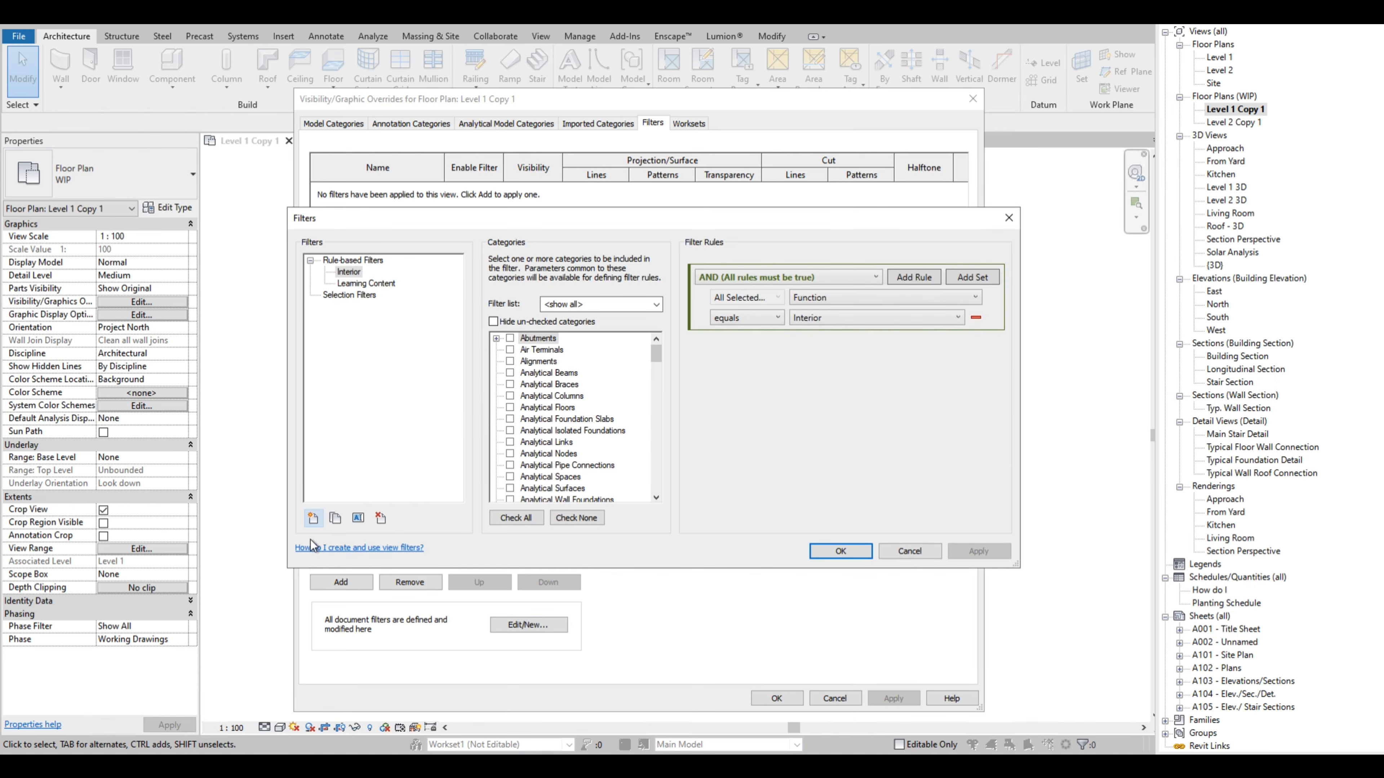
click(314, 519)
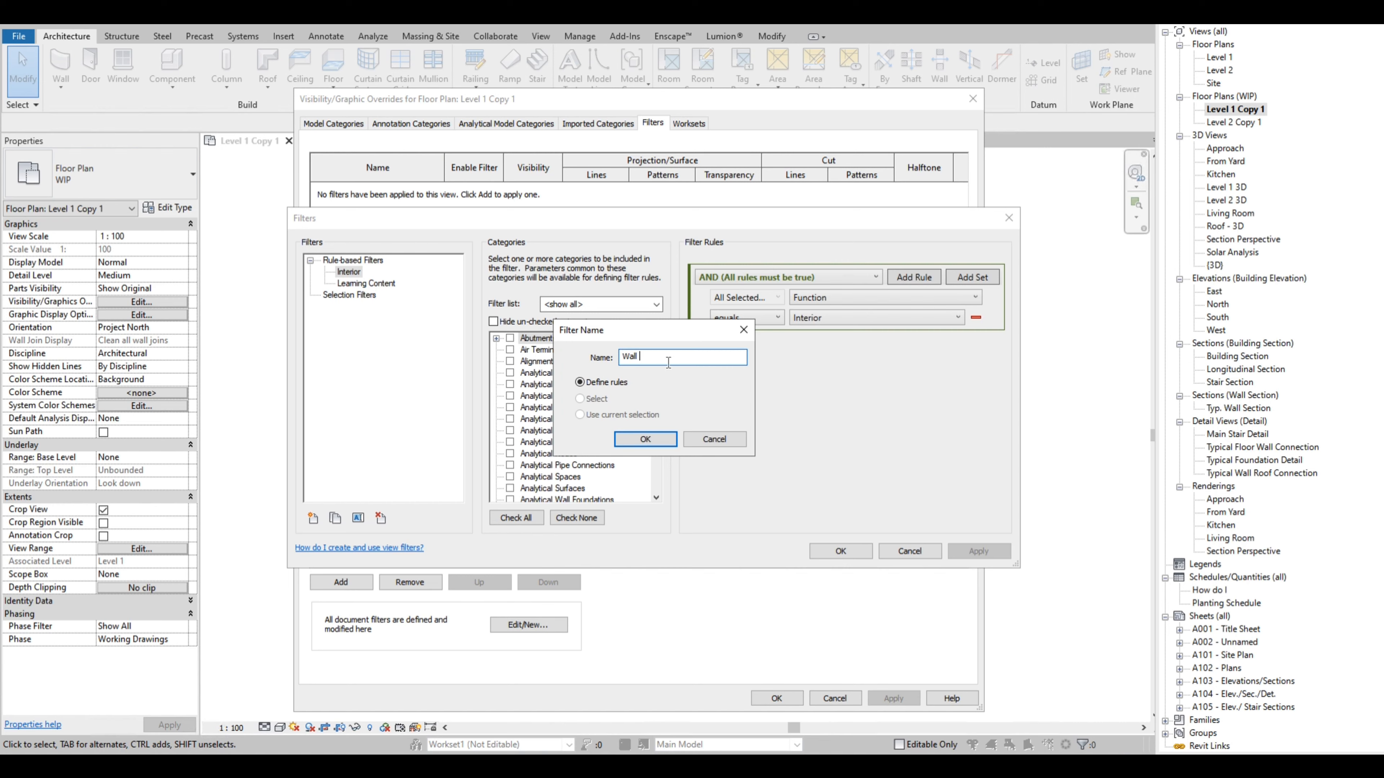
text(1)
click(646, 440)
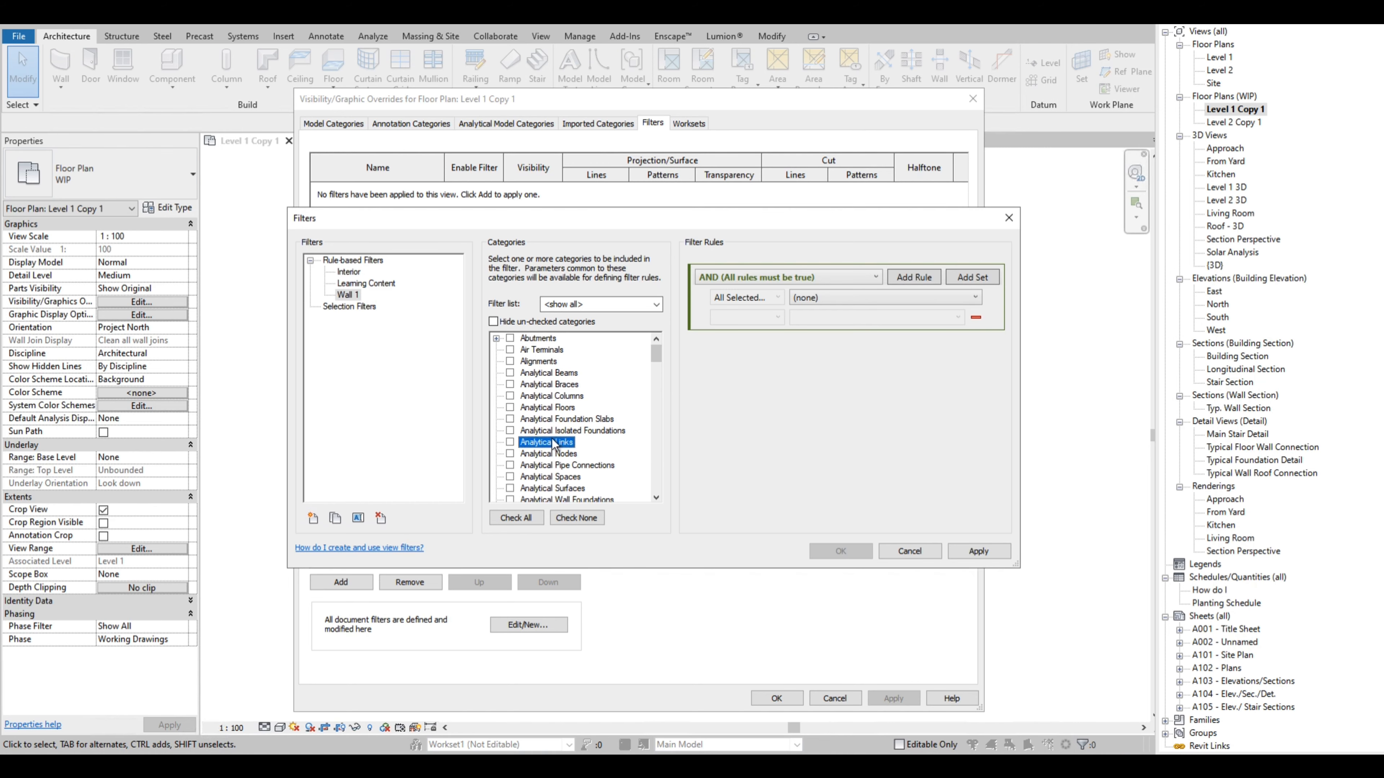
- Assign the Walls category to the Wall 1 filter and hide the un-checked categories
drag(655, 353, 654, 497)
click(510, 465)
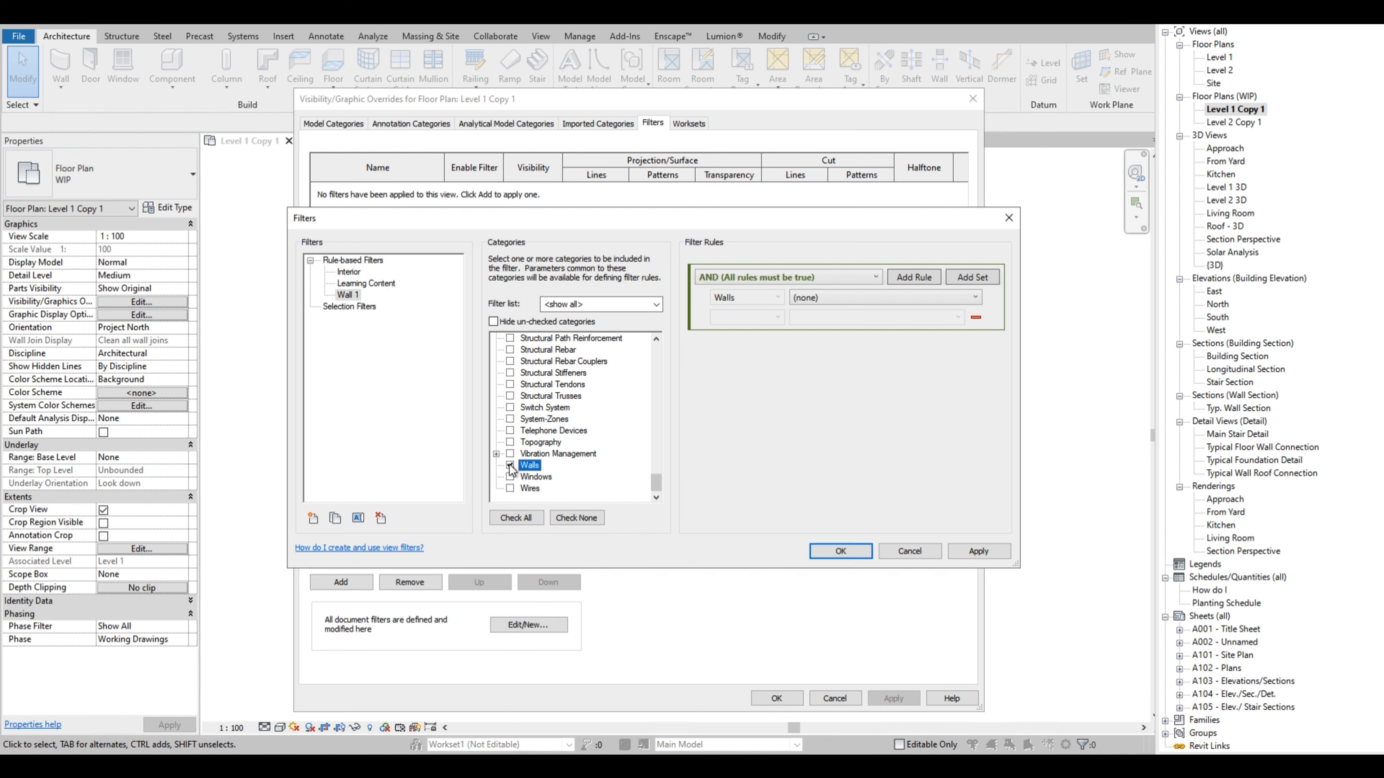
click(493, 321)
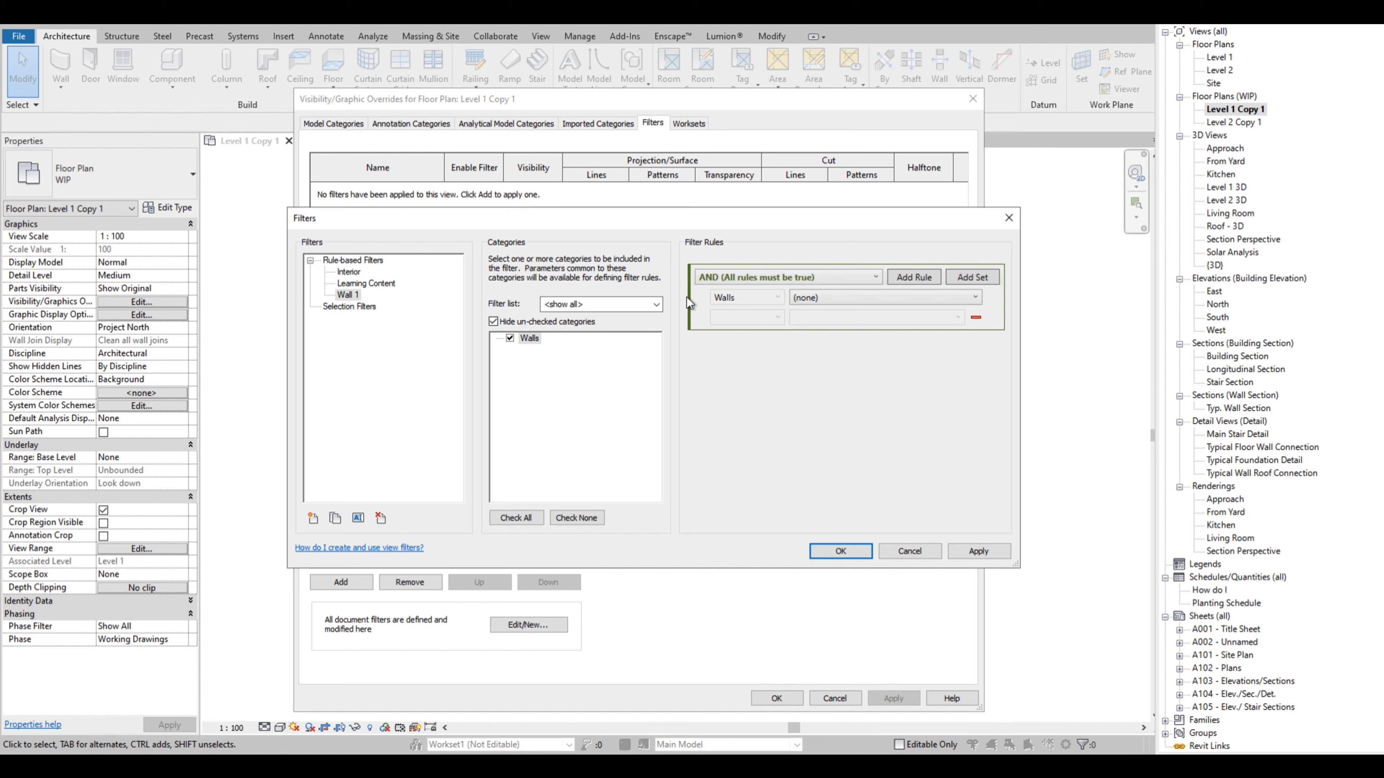
- Define the Wall 1 filter rule as Type Name equals CL_W1 and save the filter
click(825, 295)
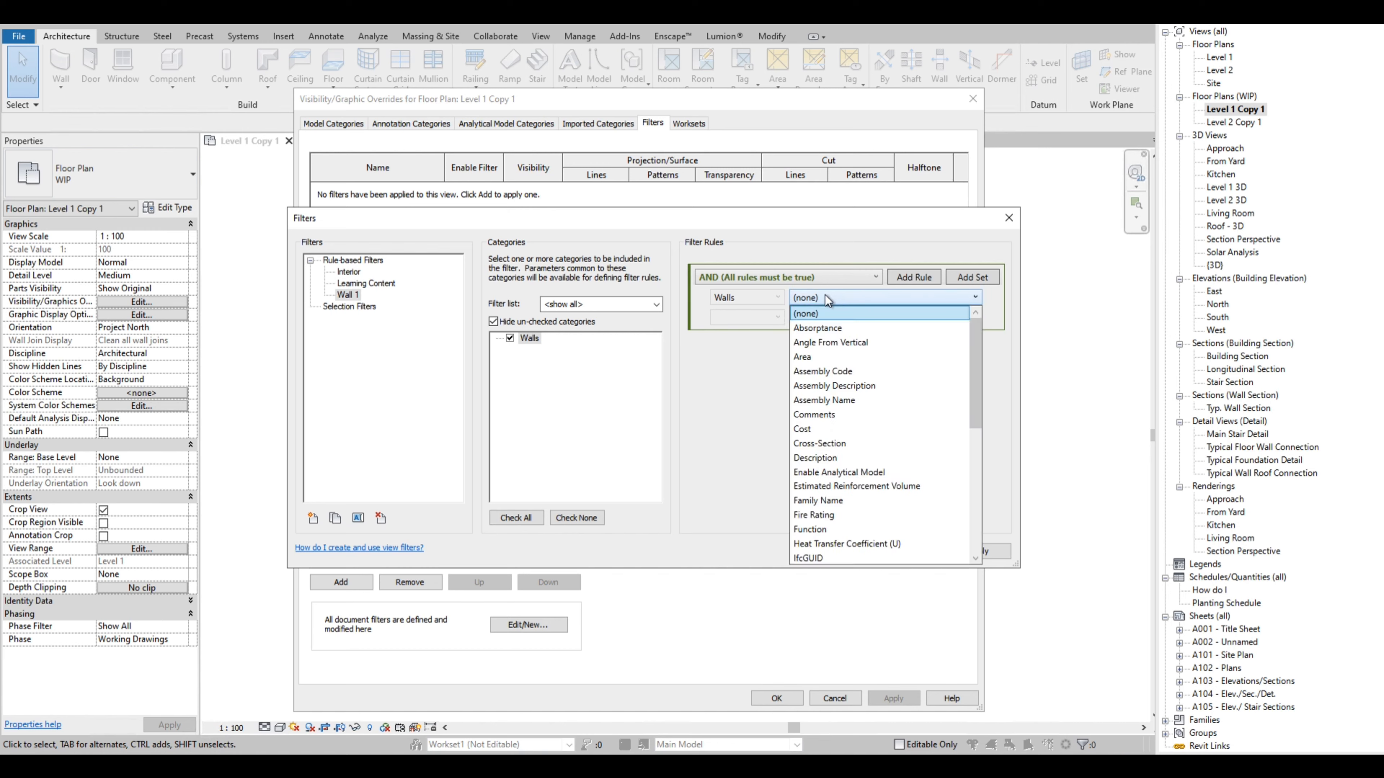
scroll(917, 485, down, 6)
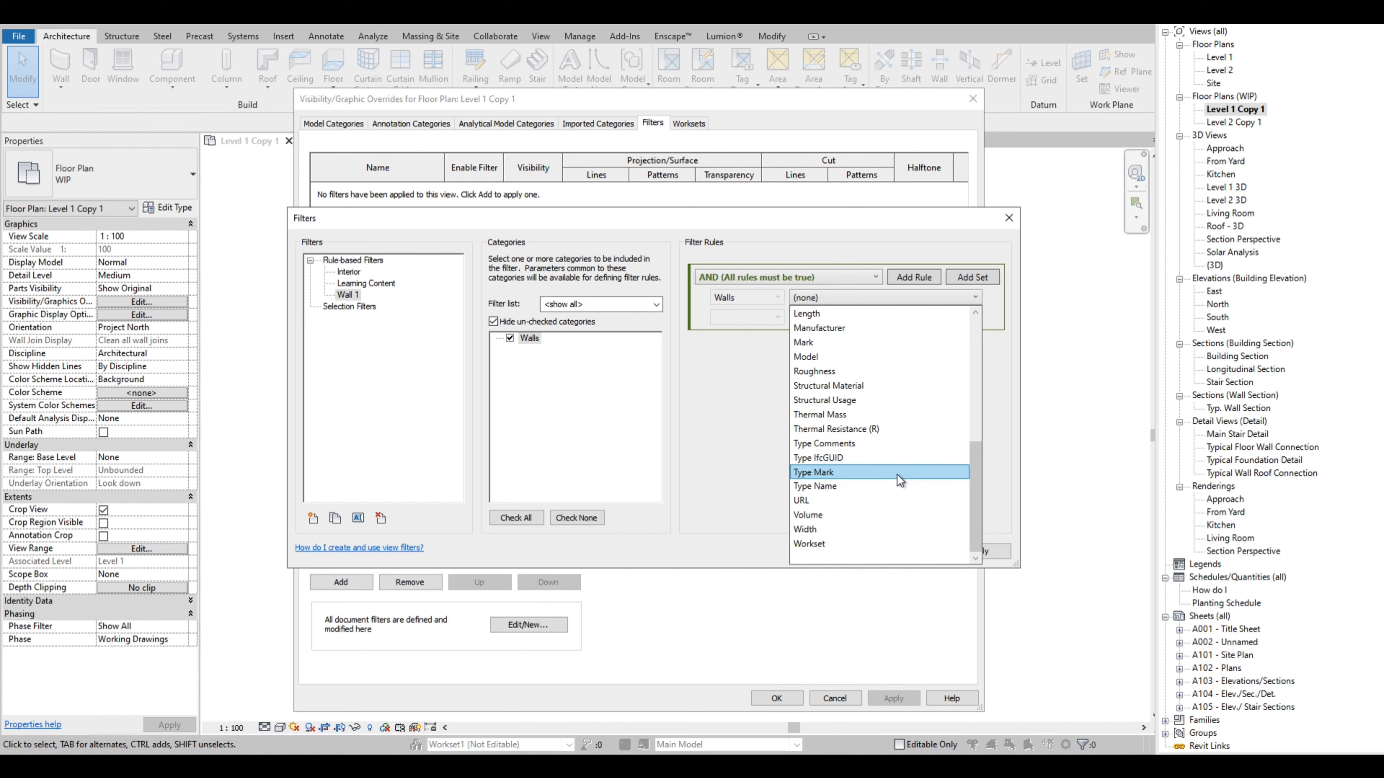
click(873, 487)
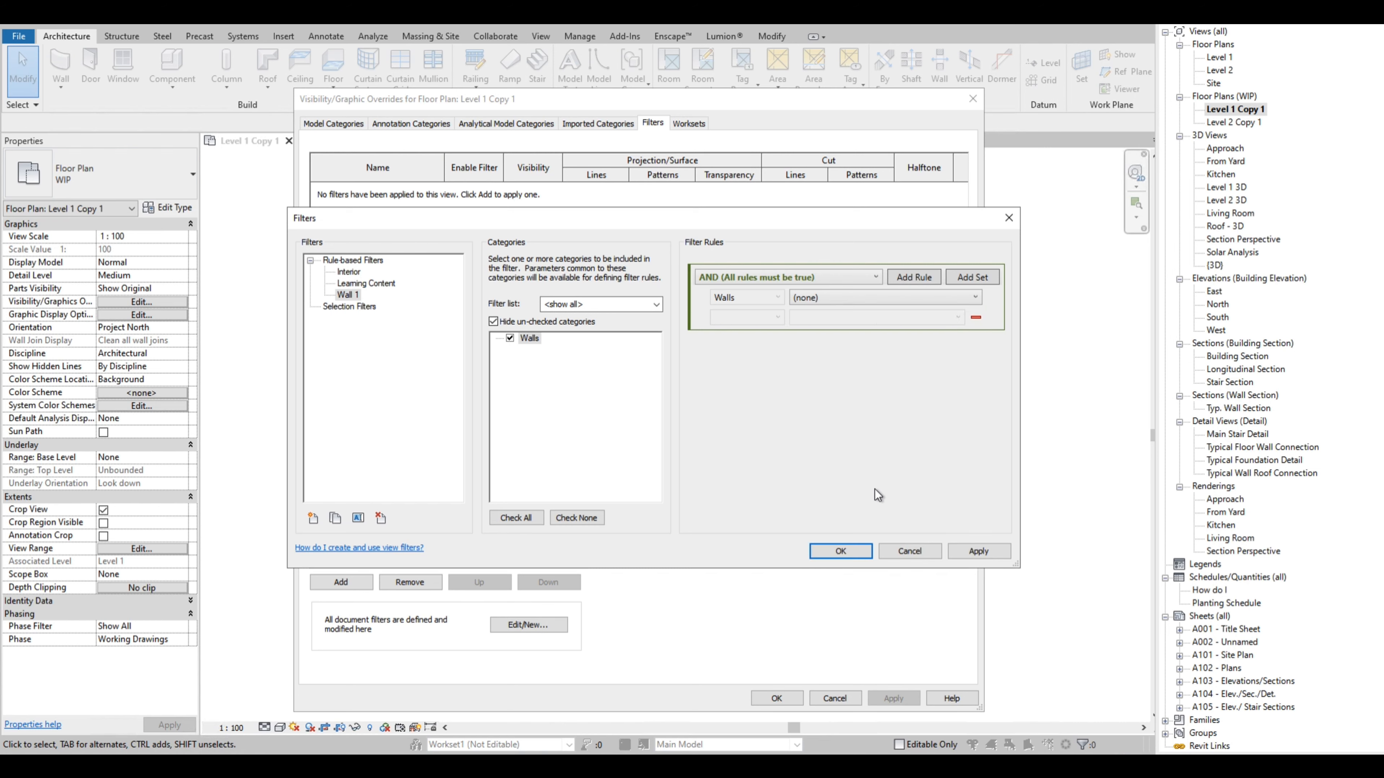
click(727, 321)
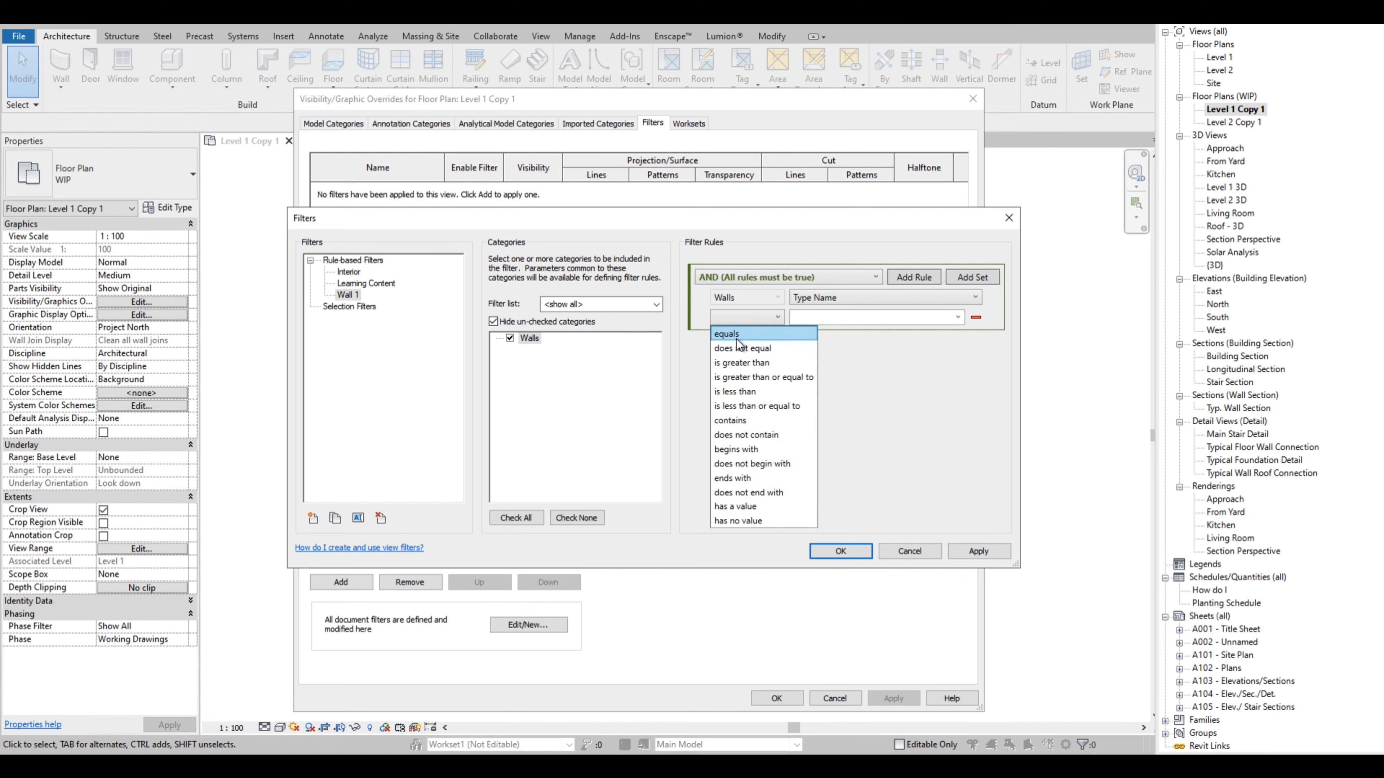
click(735, 335)
click(958, 317)
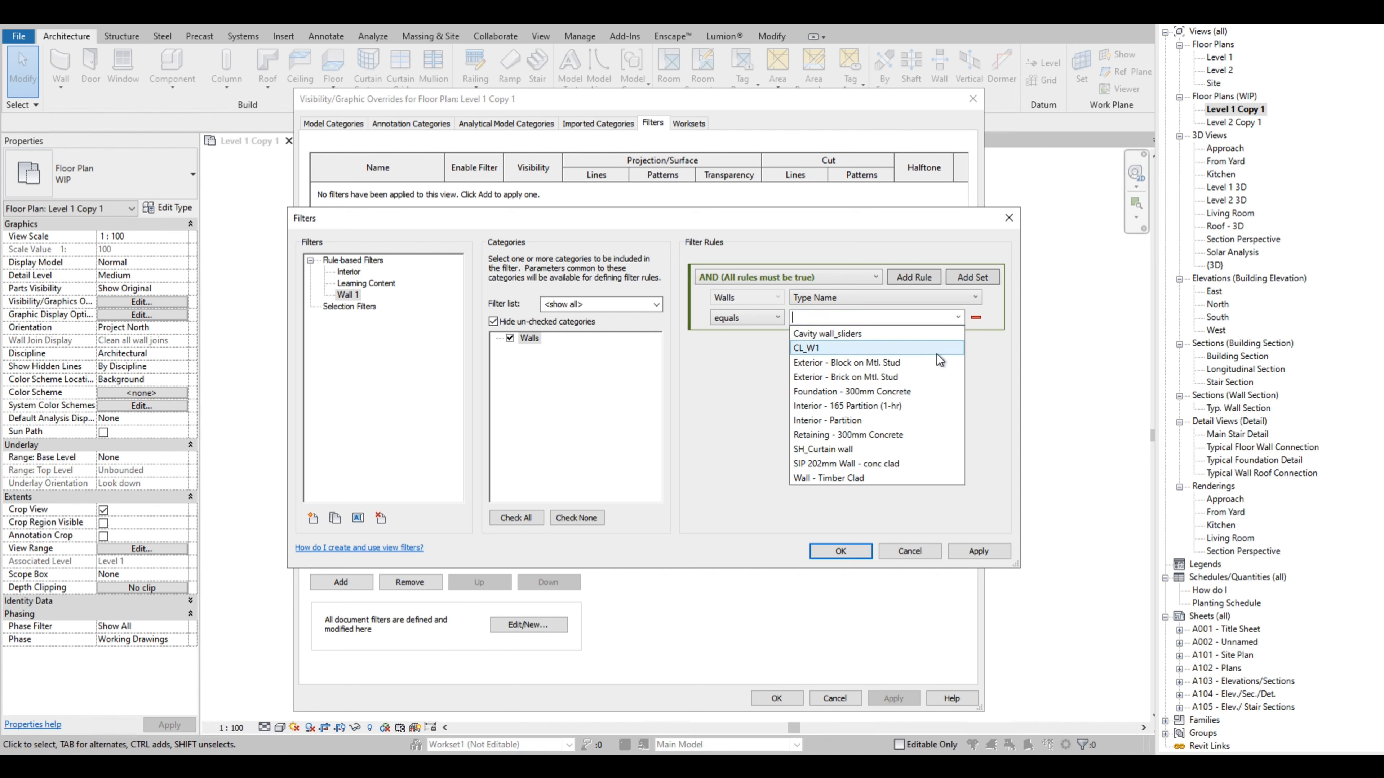
click(822, 348)
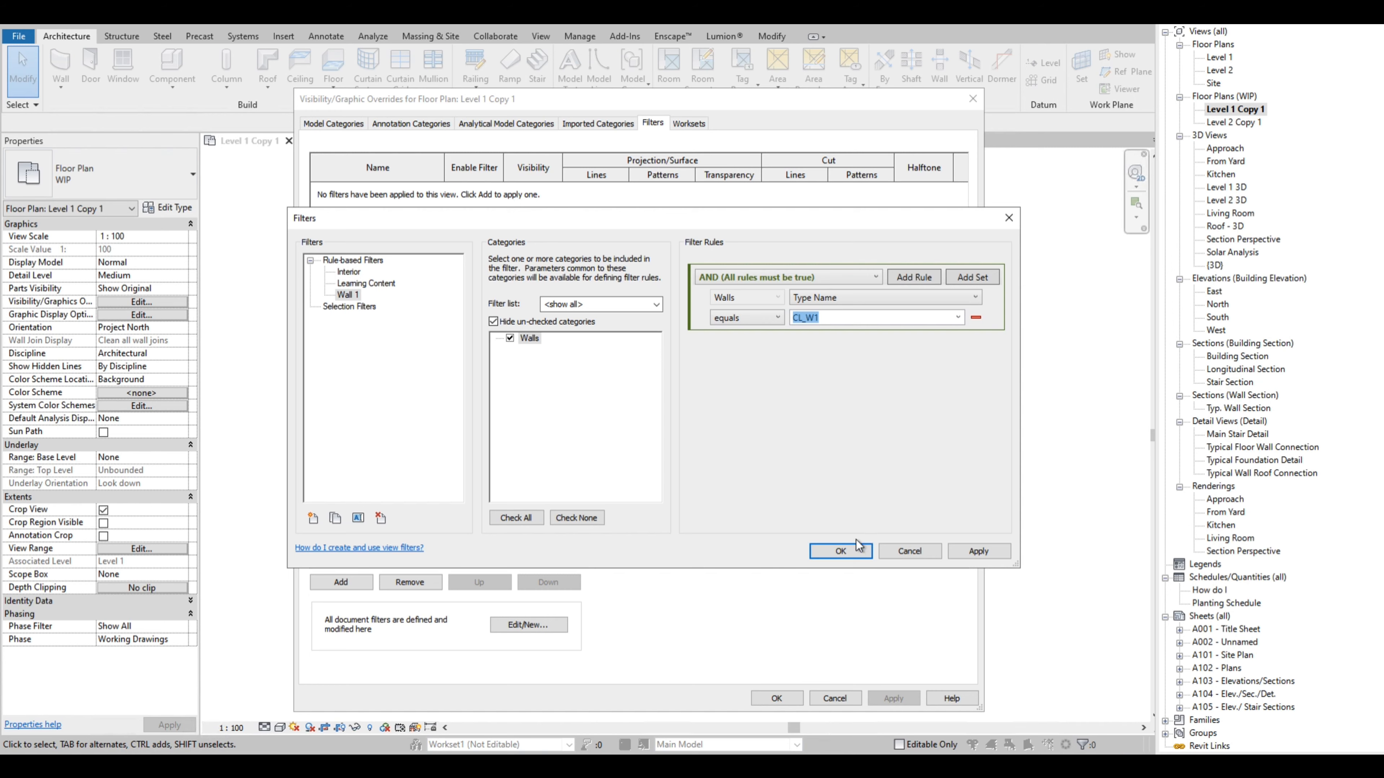
click(841, 551)
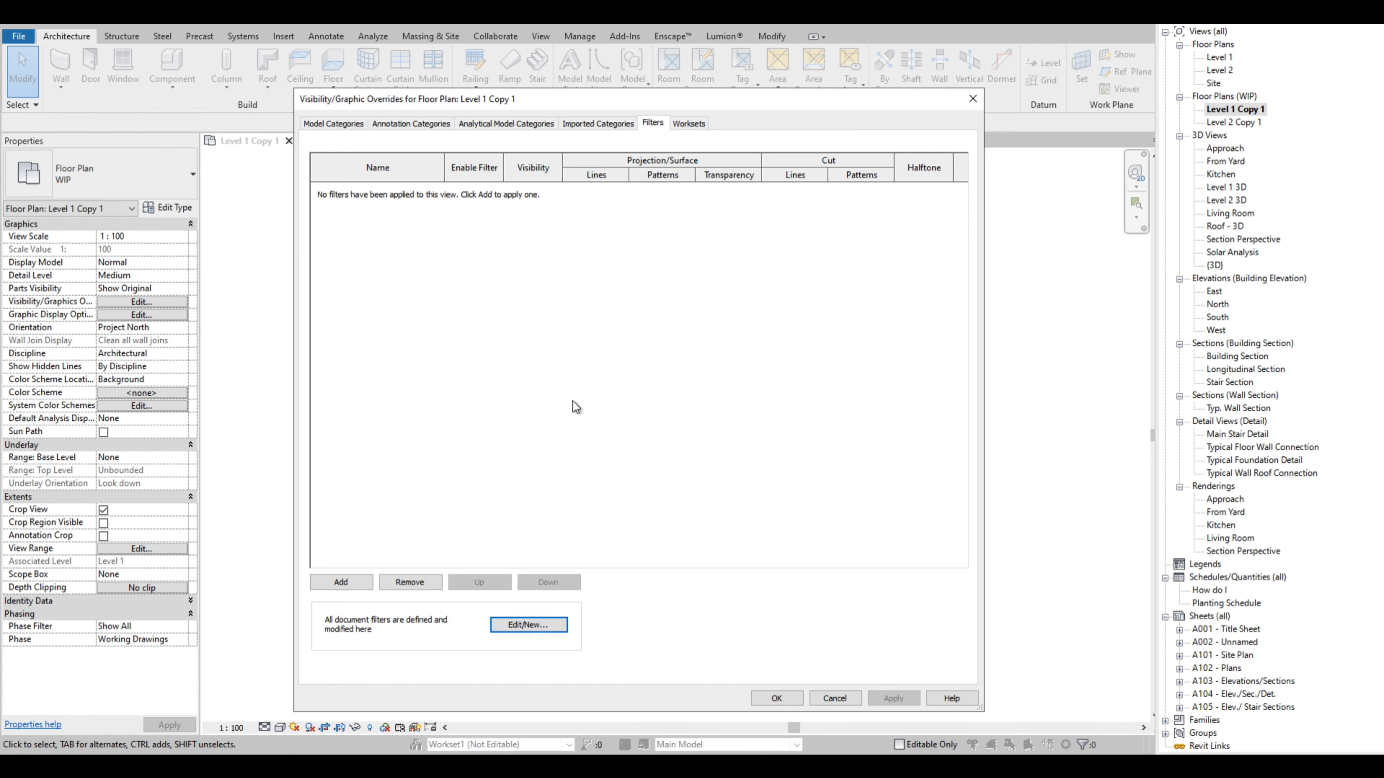
- Add the Wall 1 filter to the floor plan's visibility overrides
click(342, 582)
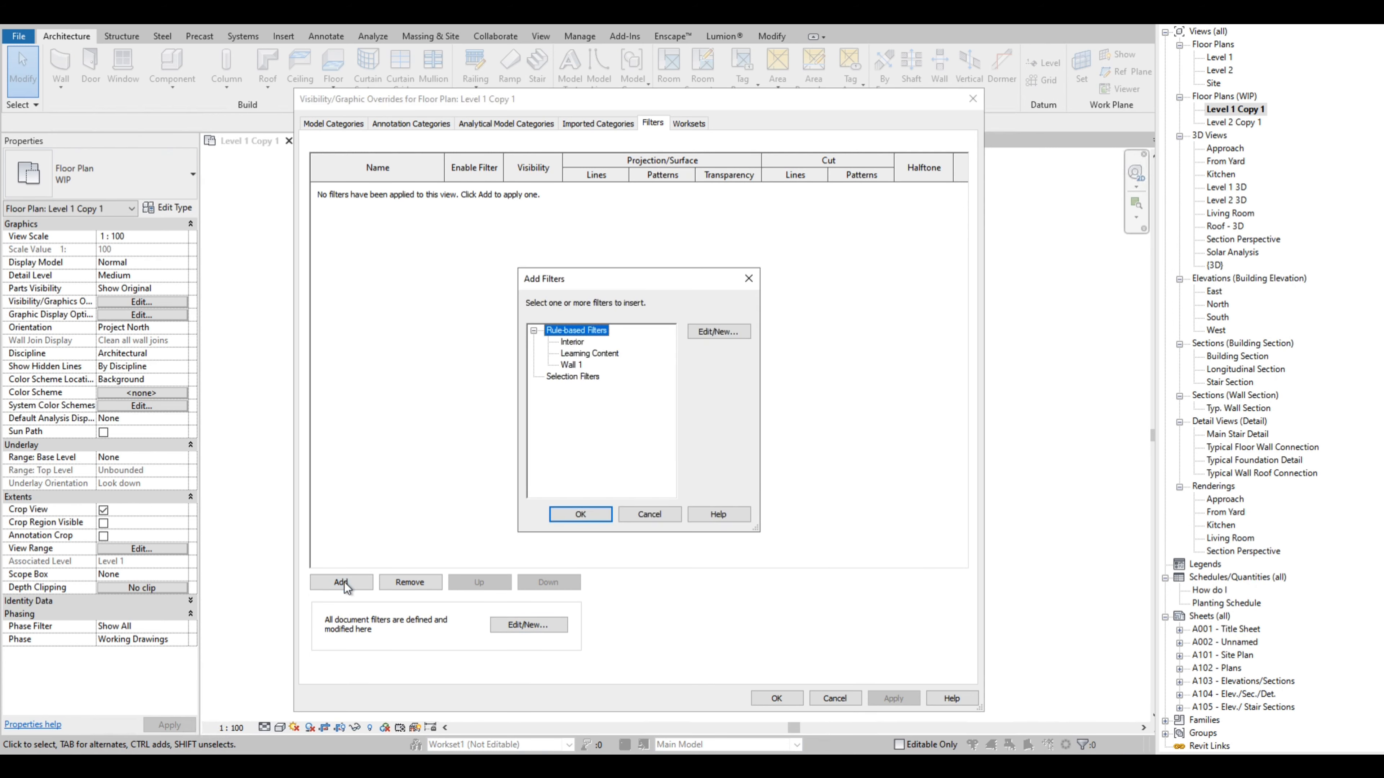
click(572, 364)
click(589, 513)
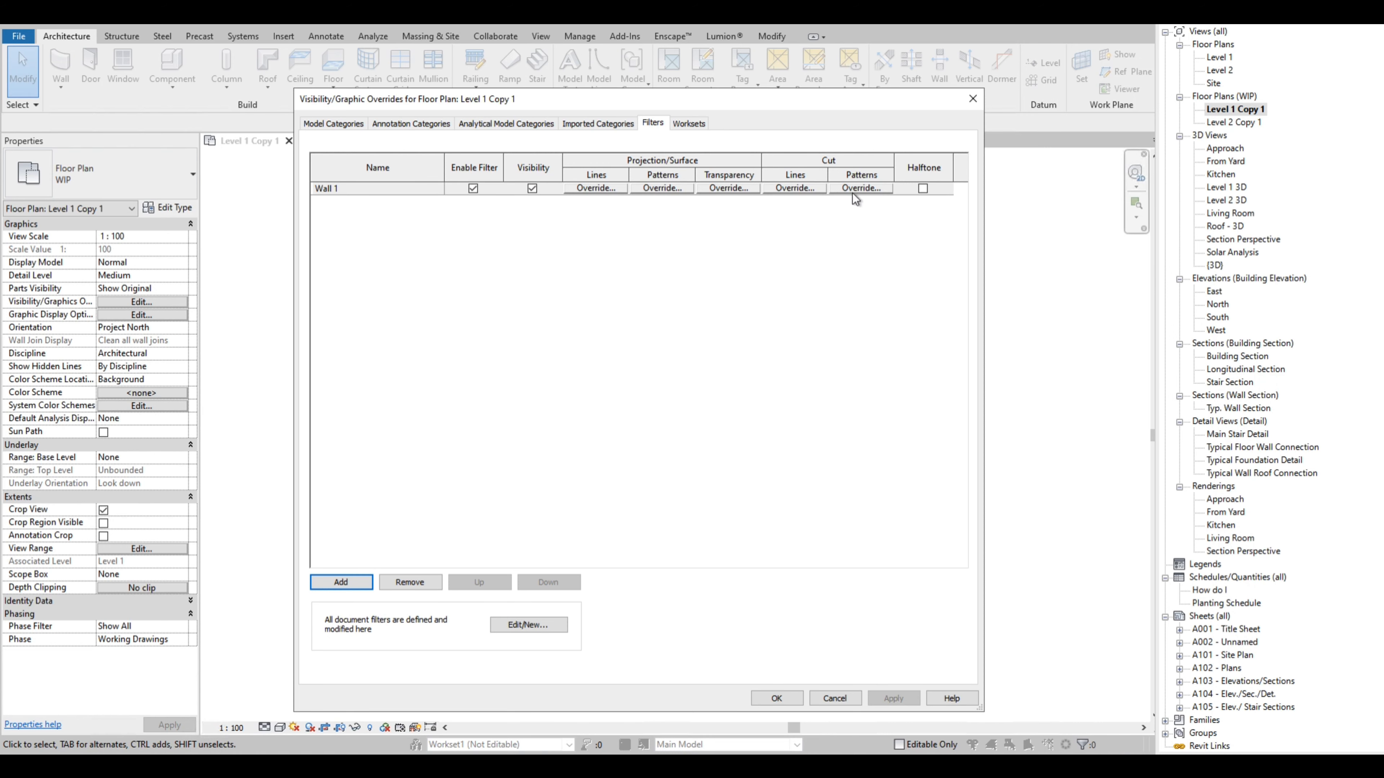
- Override the Wall 1 filter's cut pattern with a solid red foreground fill and apply it to the plan
click(868, 188)
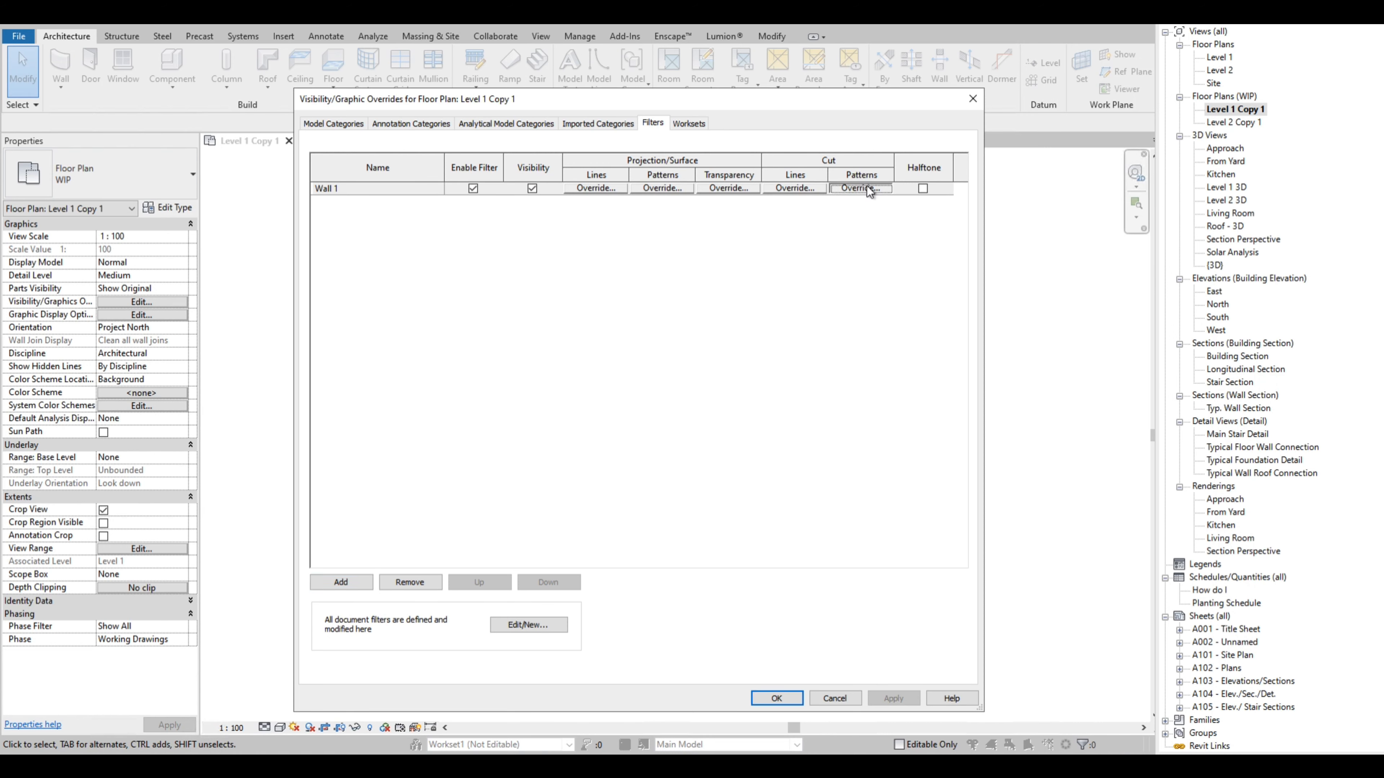
click(641, 480)
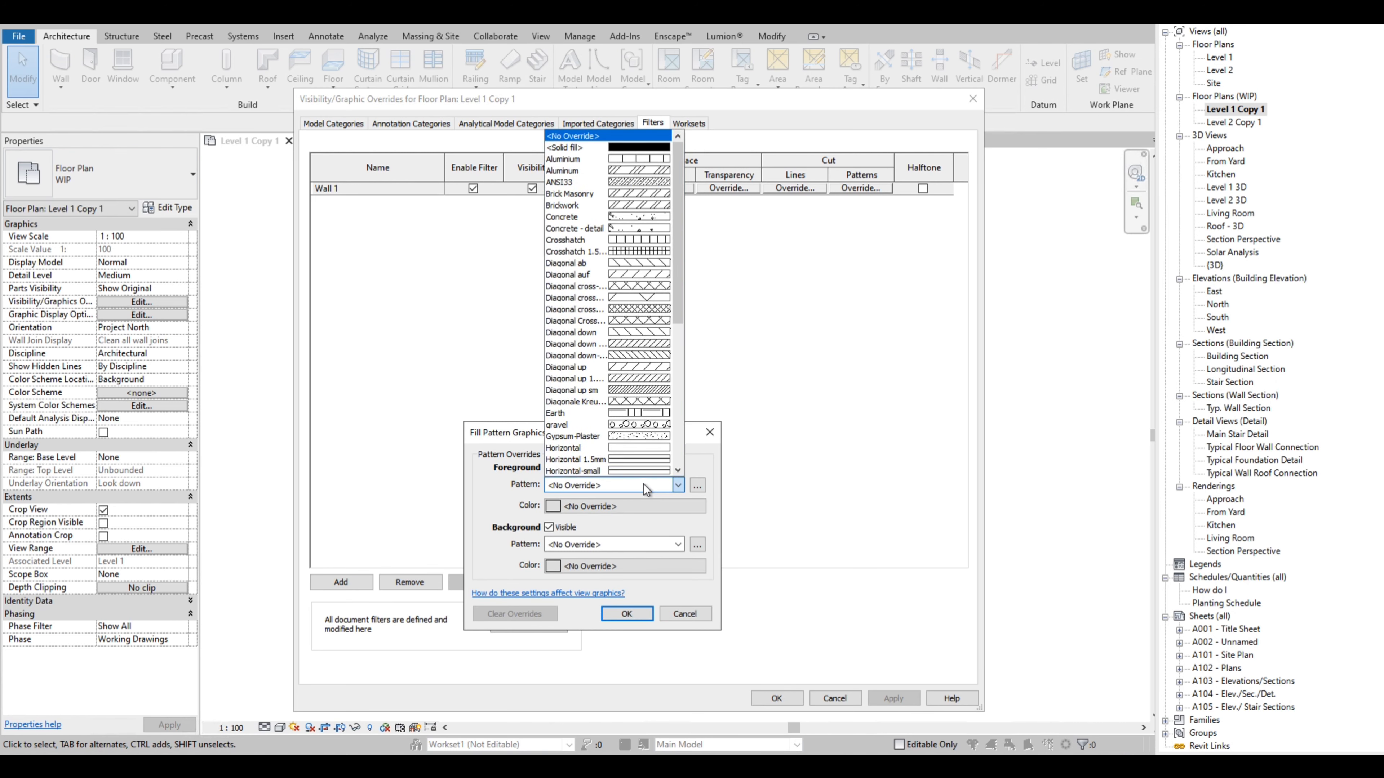
click(633, 148)
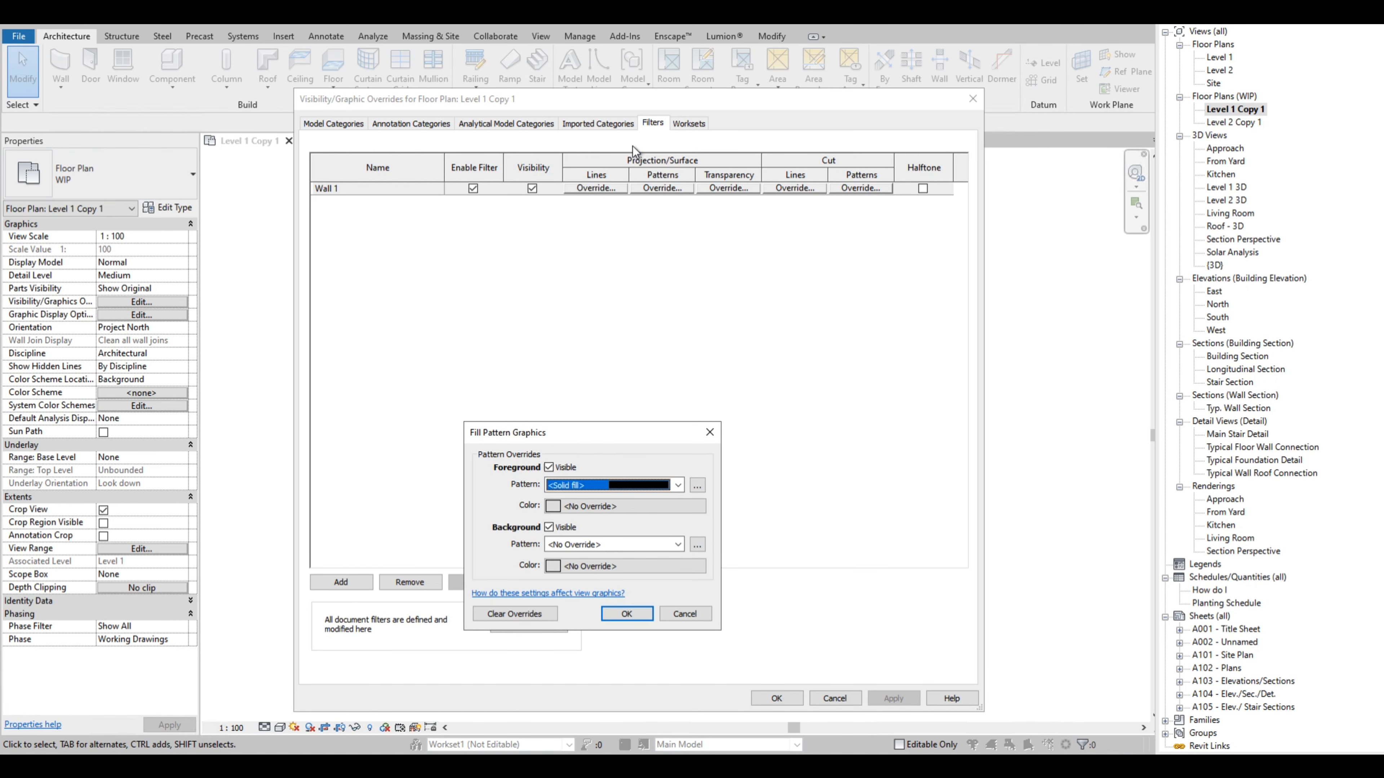
click(588, 508)
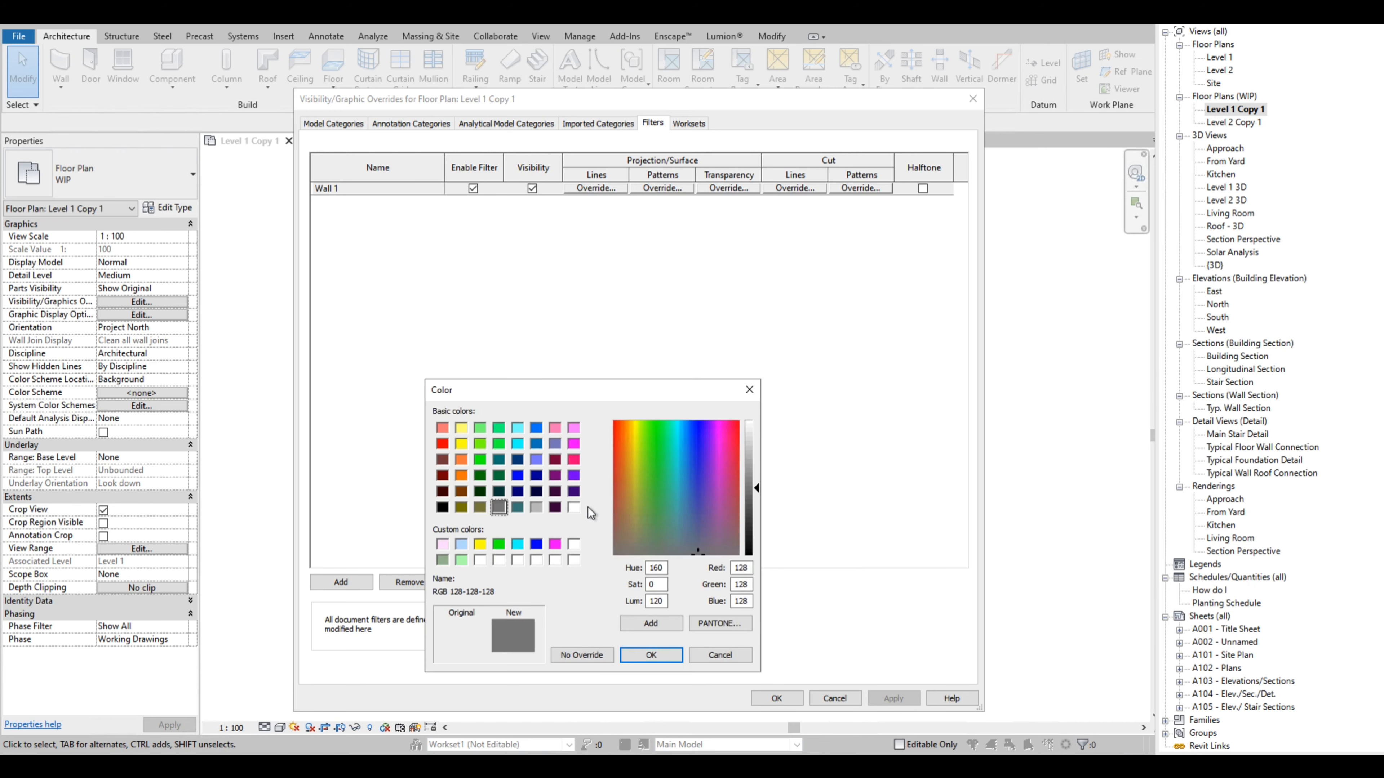
click(441, 446)
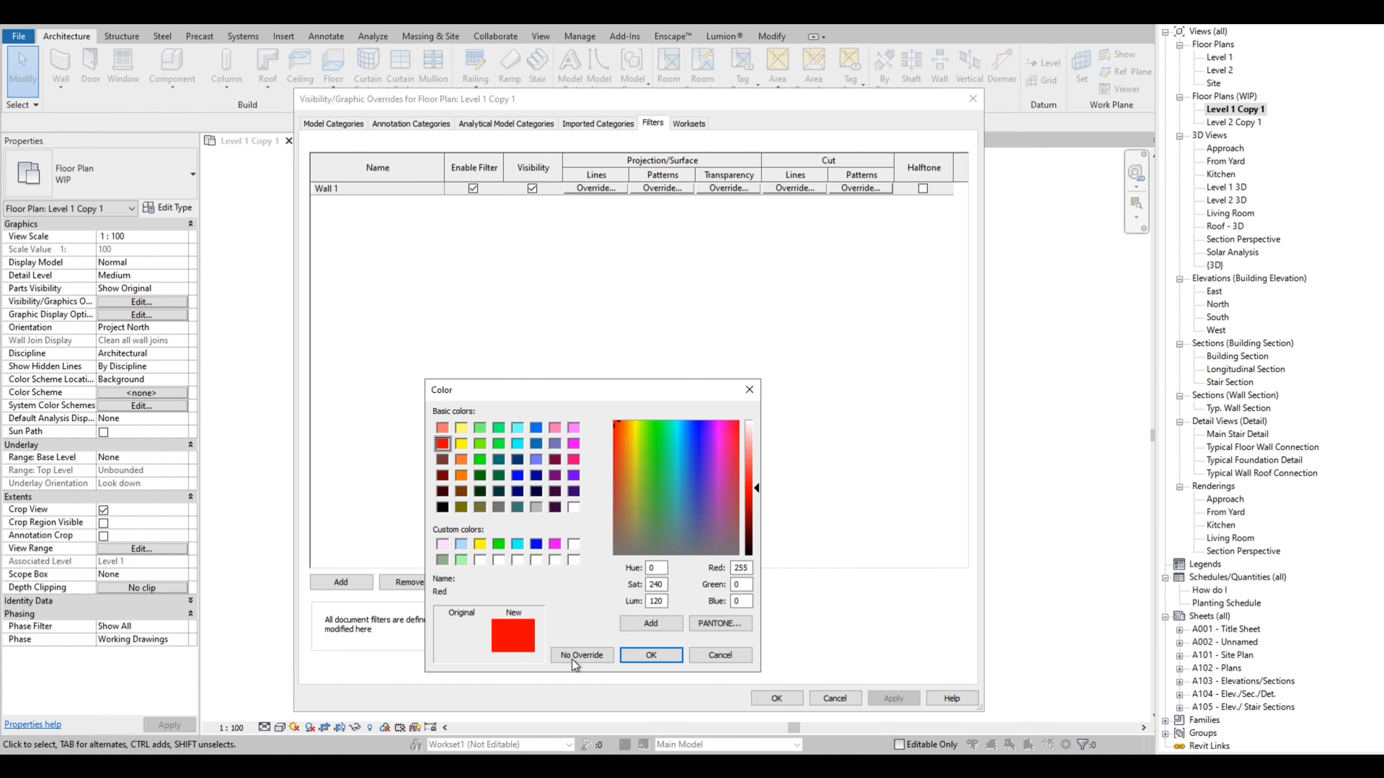
click(651, 655)
click(634, 617)
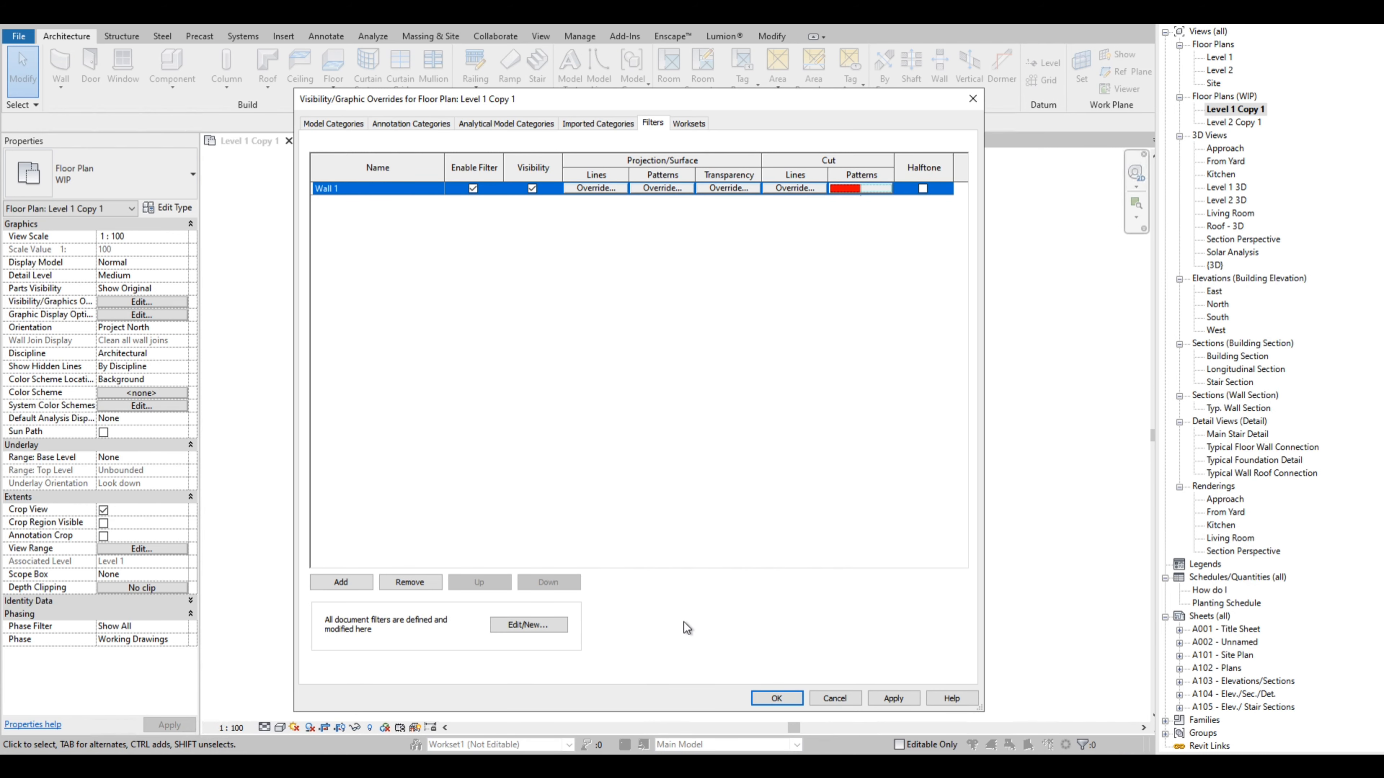
click(777, 699)
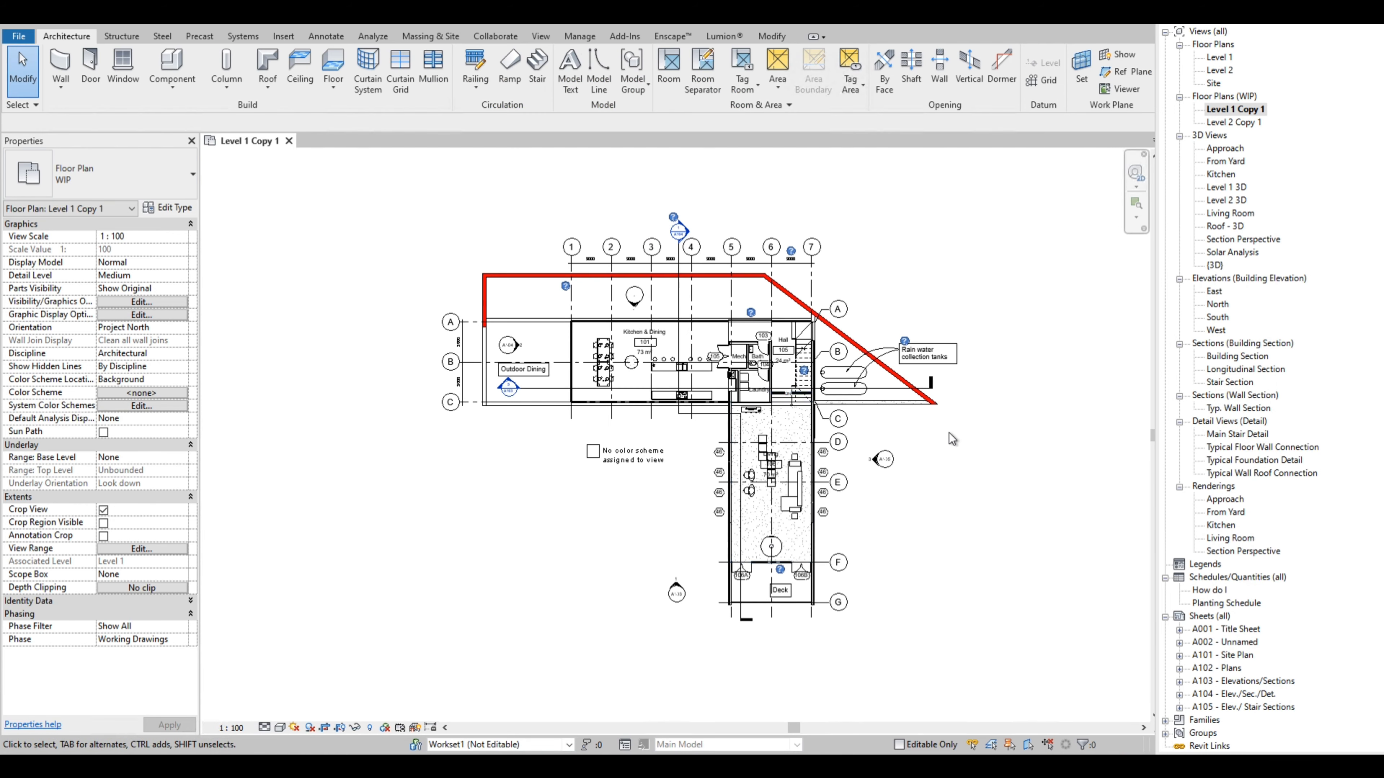
click(976, 461)
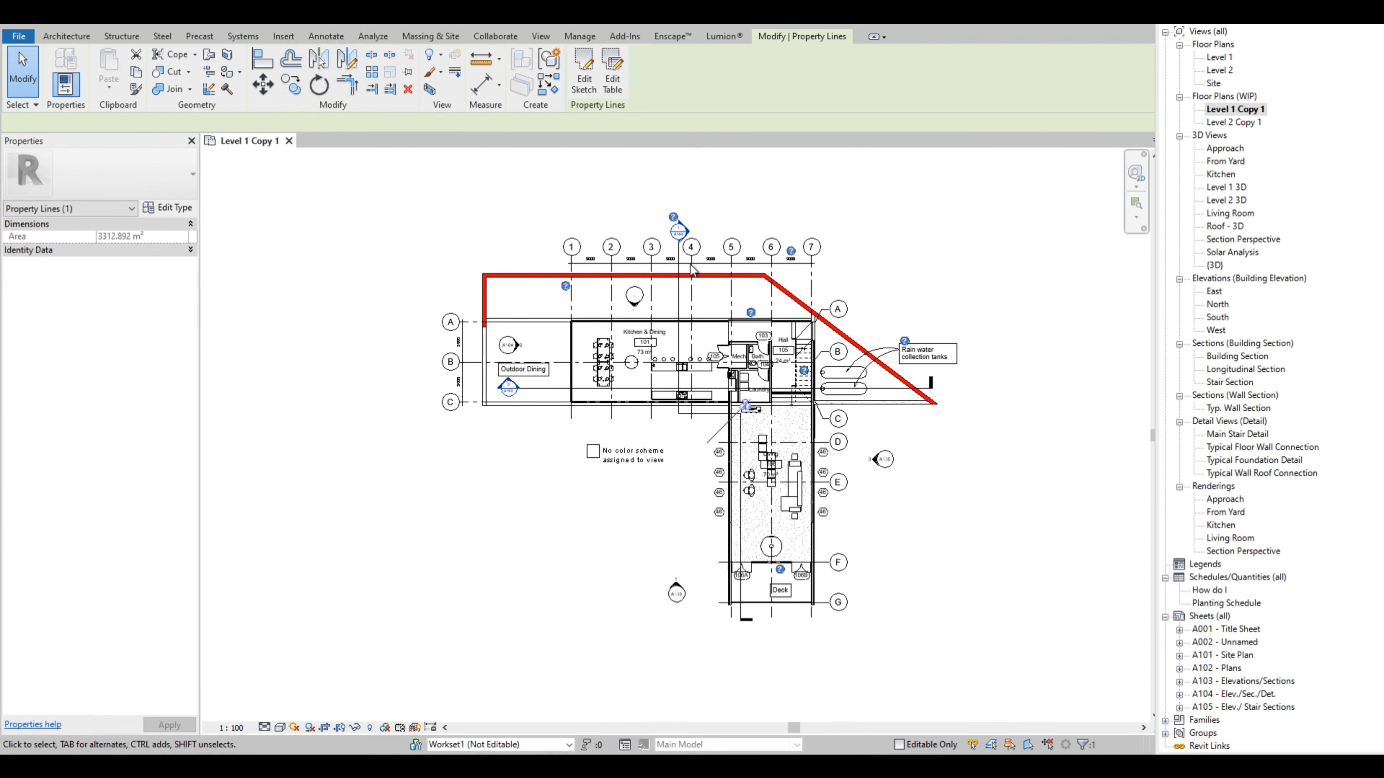
click(279, 357)
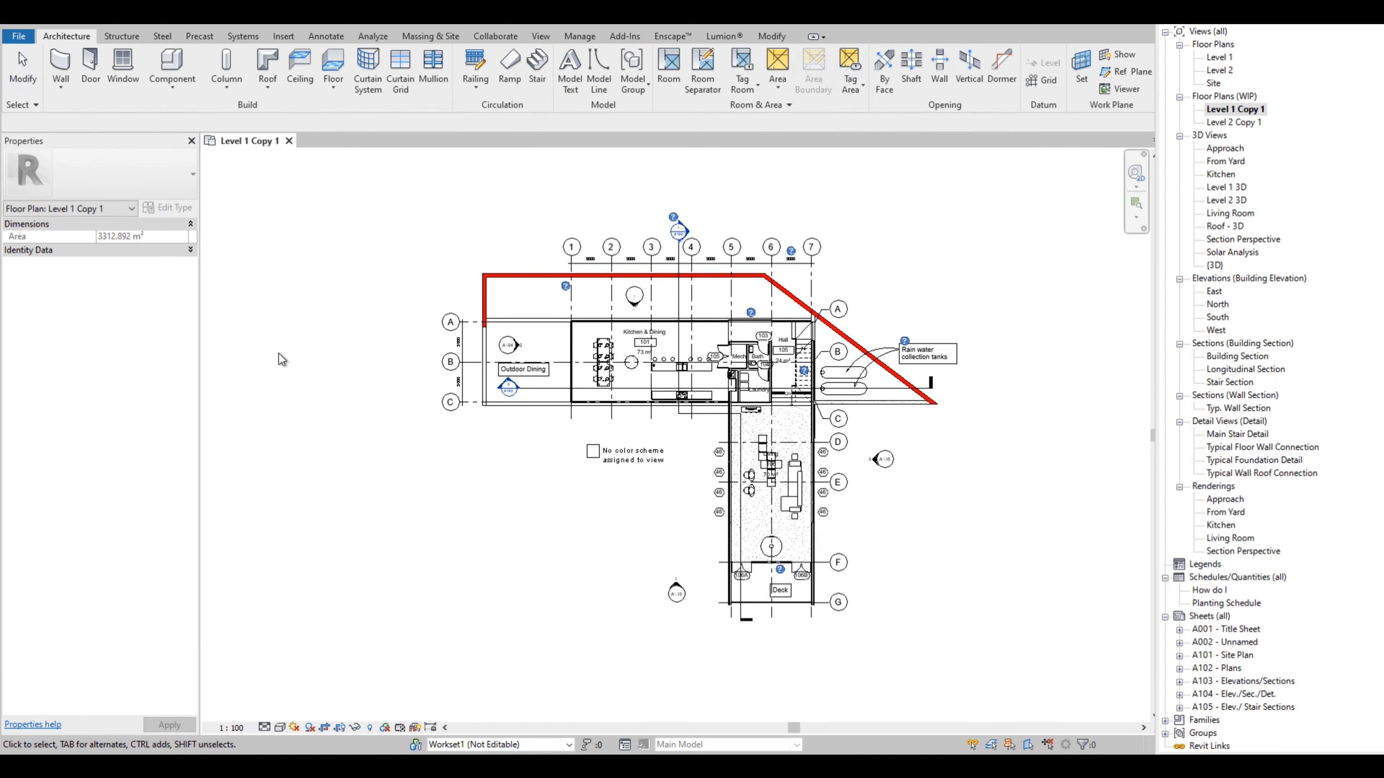
- Reopen the plan's filter overrides and create another rule-based filter named "Wall 2"
click(141, 301)
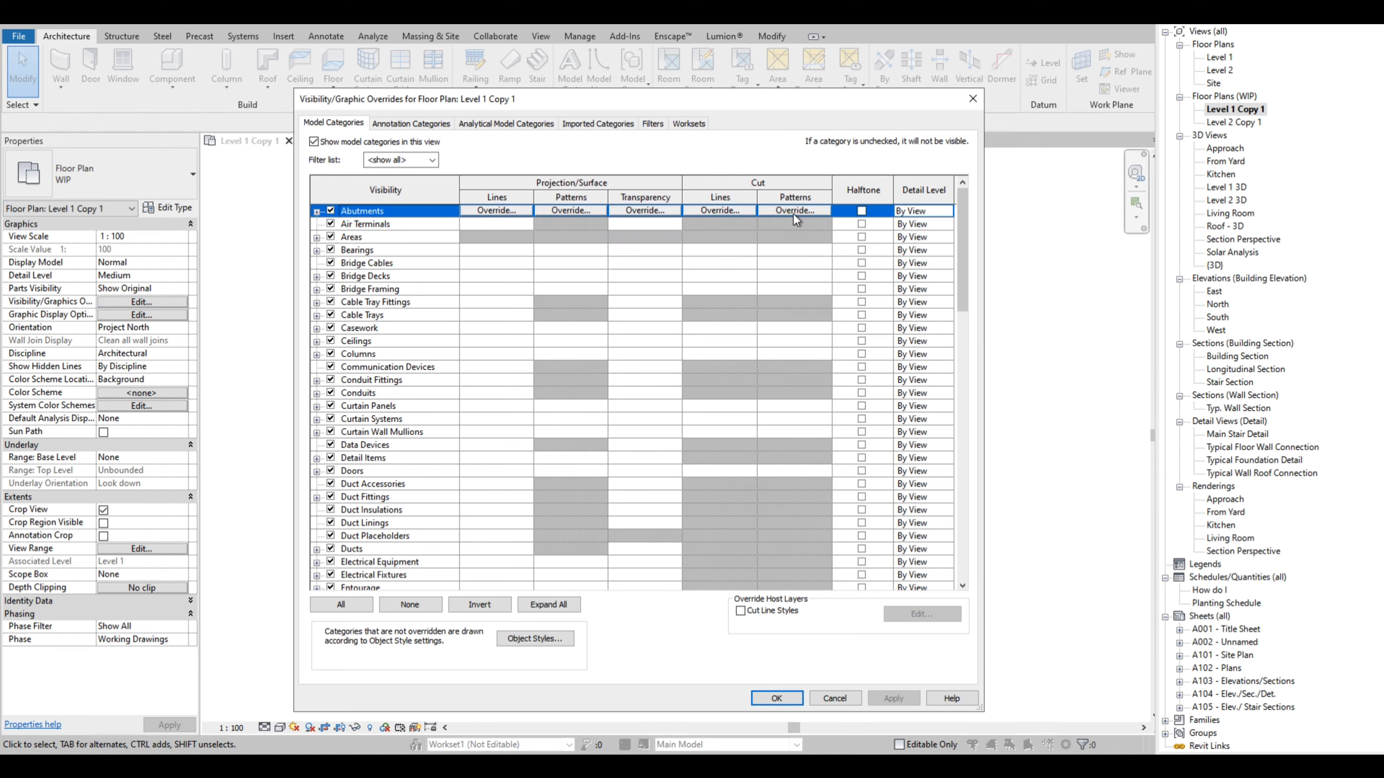
click(656, 127)
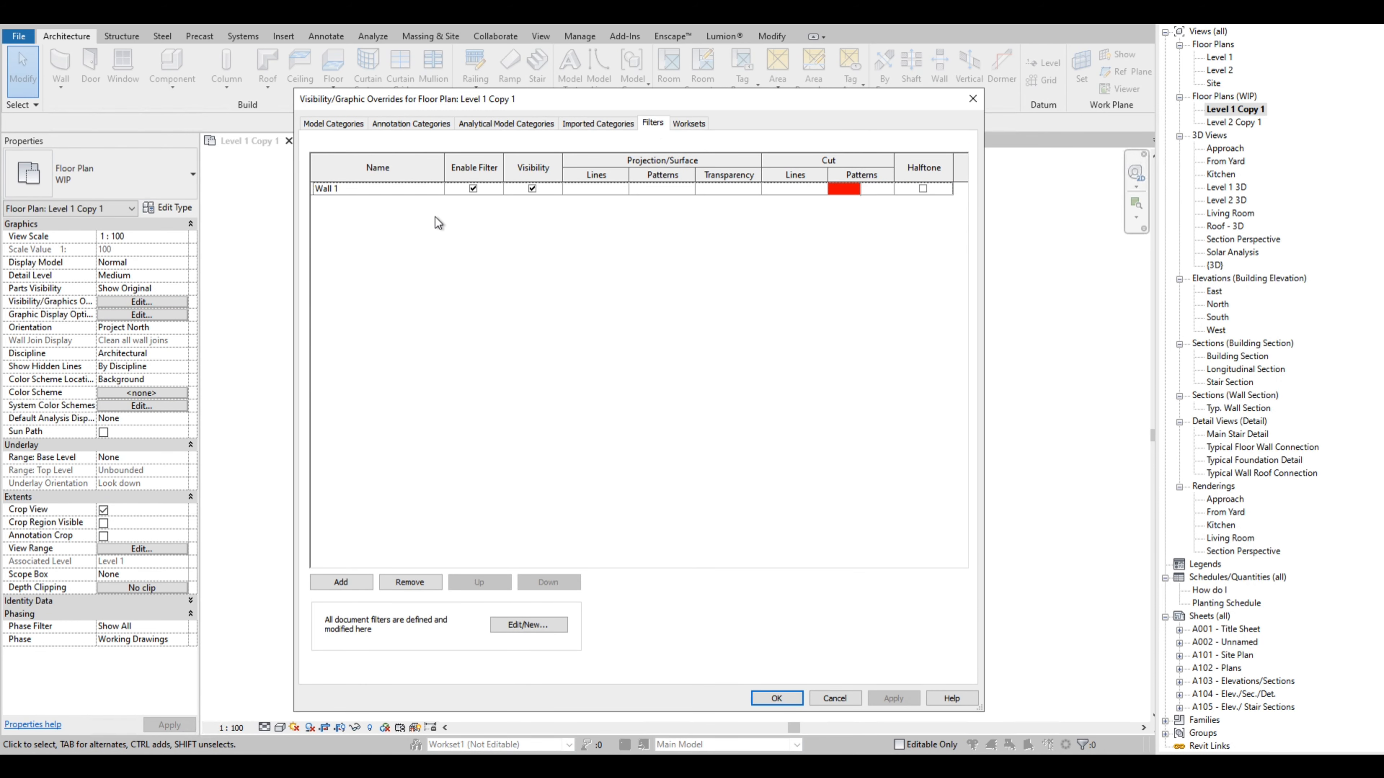
click(339, 582)
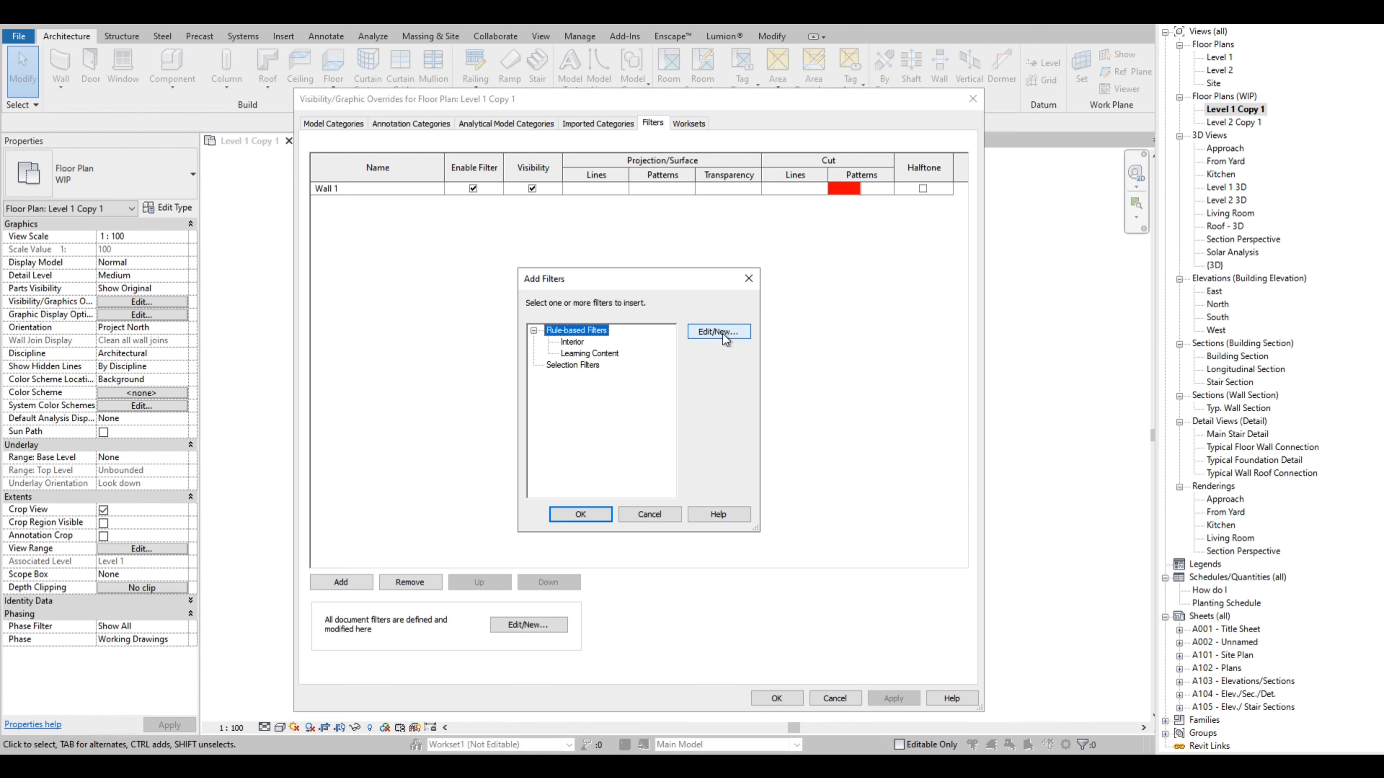
click(723, 334)
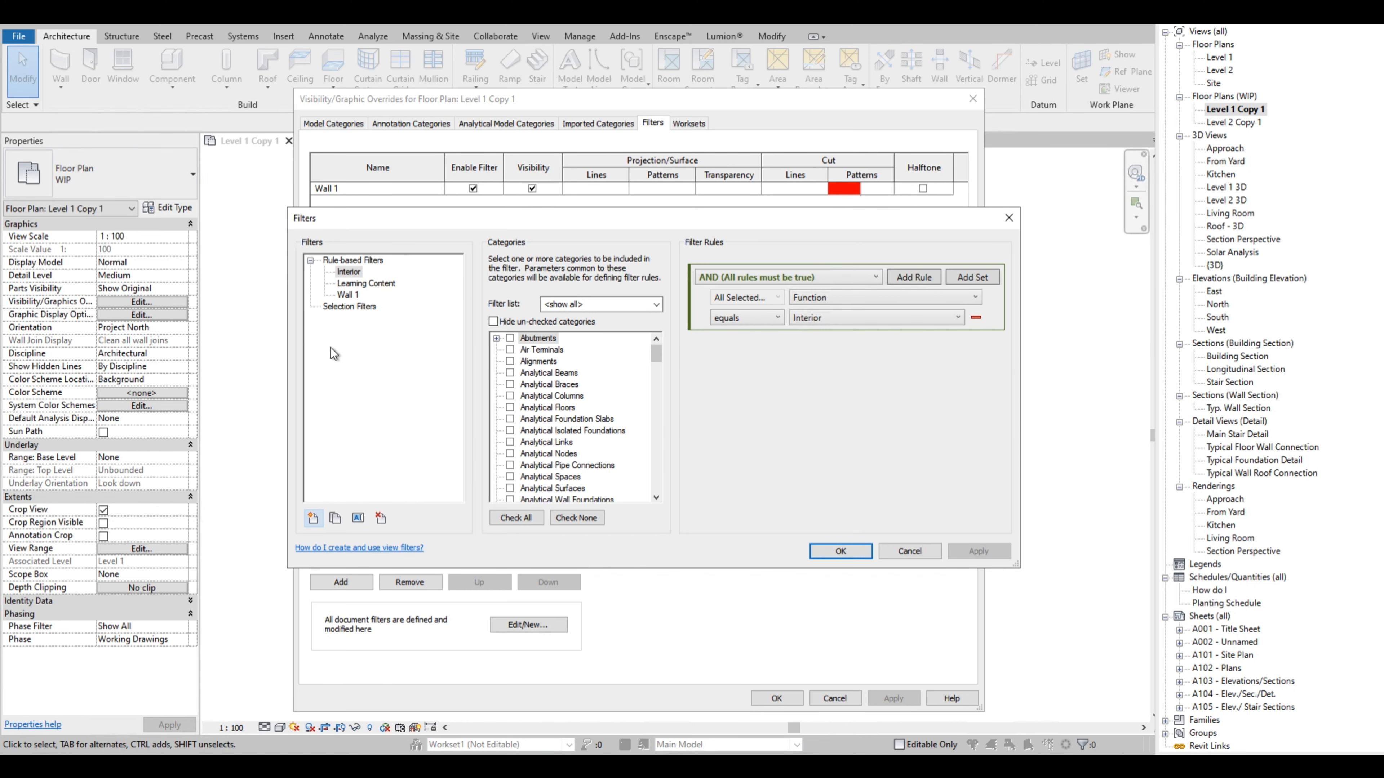
click(313, 518)
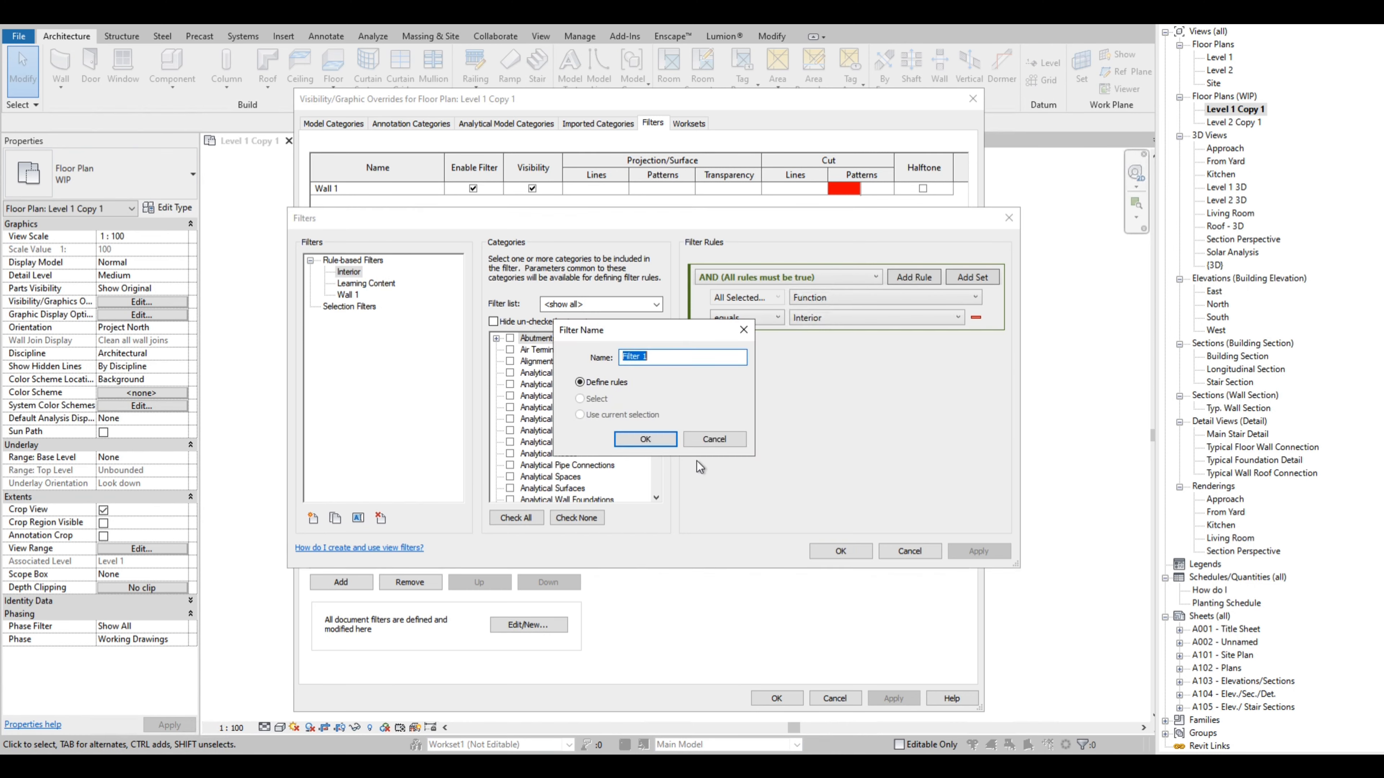
text(Wall 2)
click(663, 445)
- Assign the Walls category to the Wall 2 filter and show only checked categories
click(548, 420)
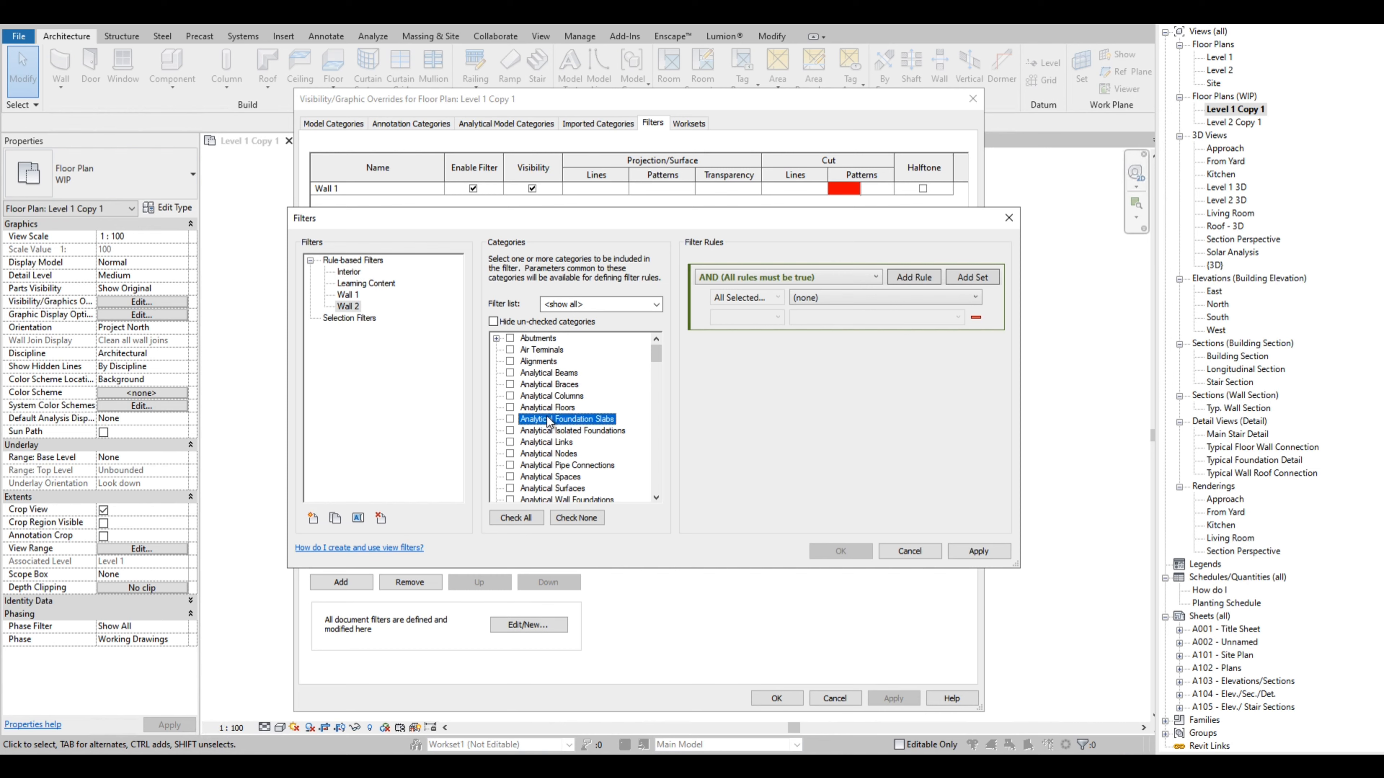
key(w)
click(510, 478)
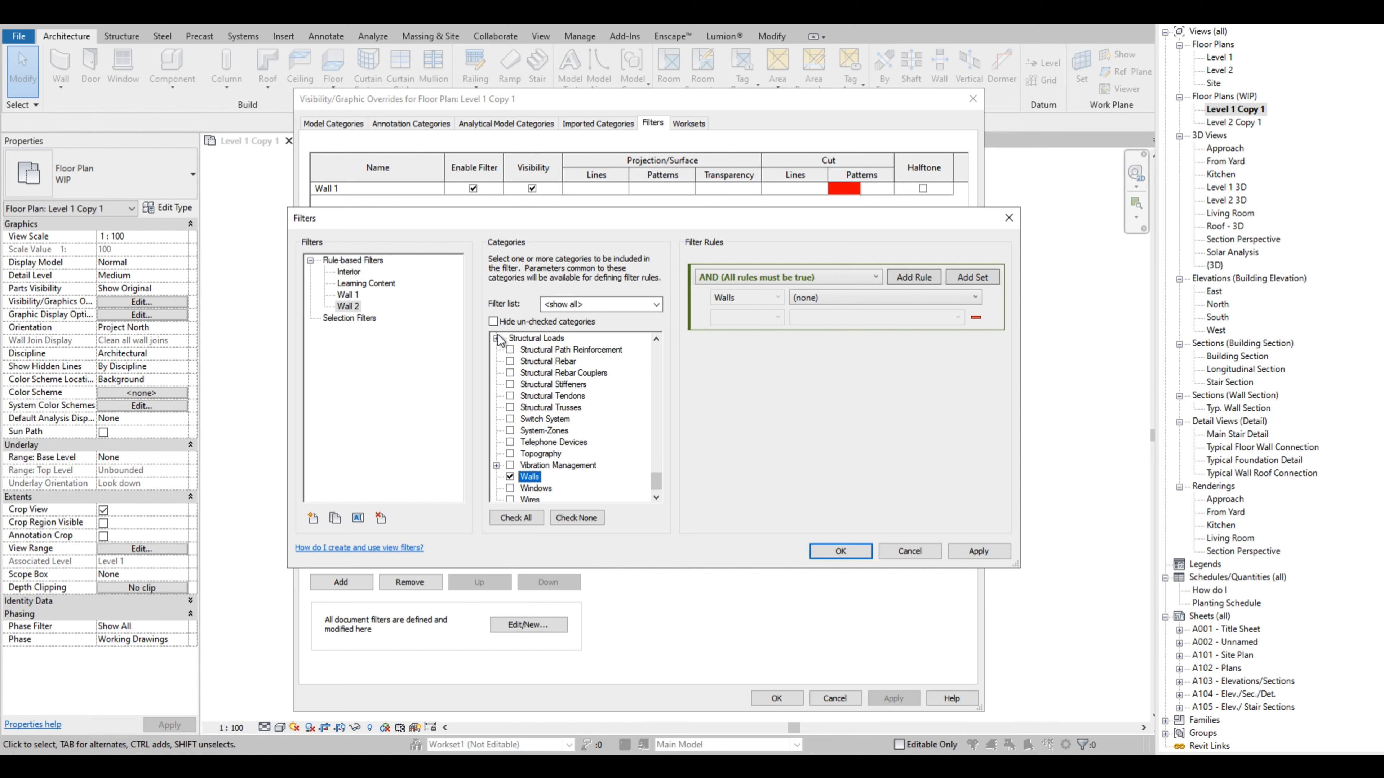
click(493, 321)
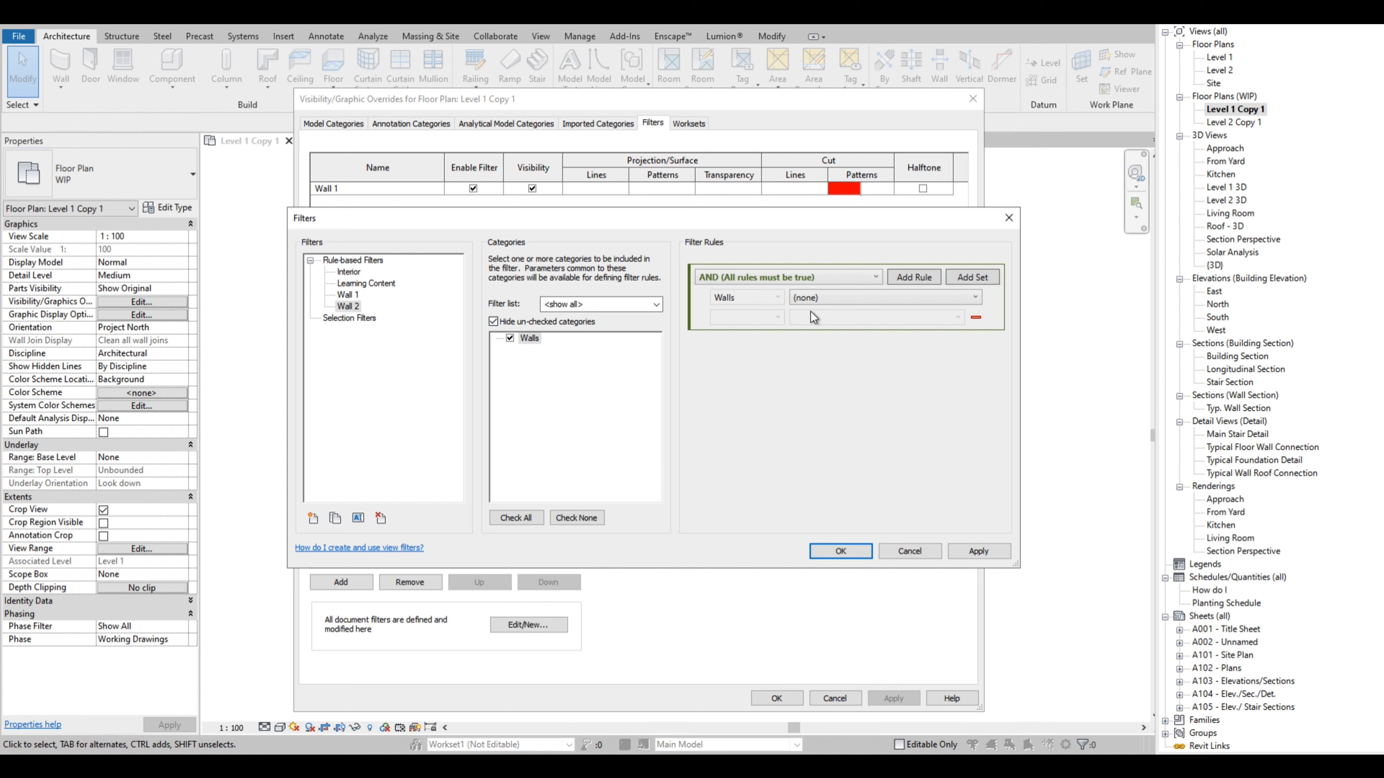
- Define the Wall 2 filter's rule as Type Name equals "Interior - Partition" and save the filter
click(819, 298)
scroll(856, 422, down, 3)
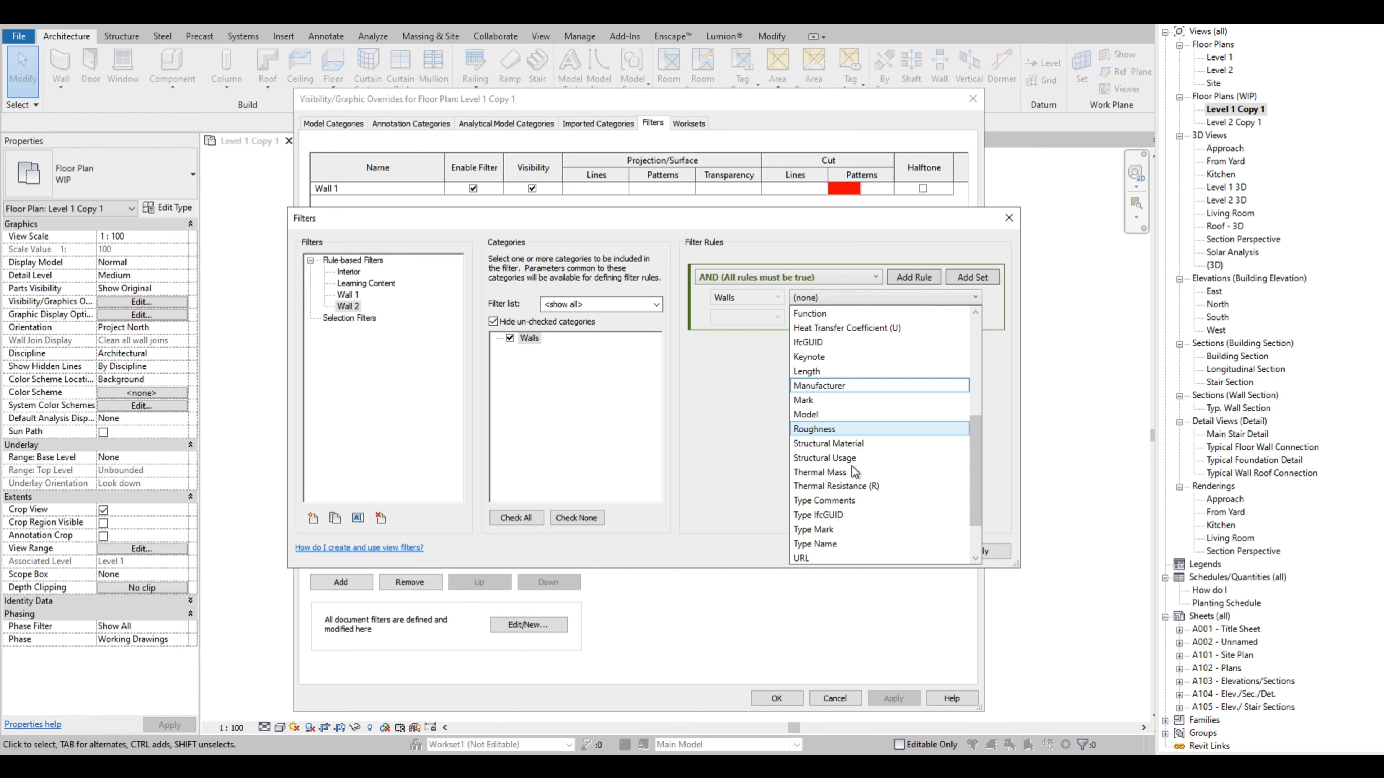
click(826, 545)
click(761, 318)
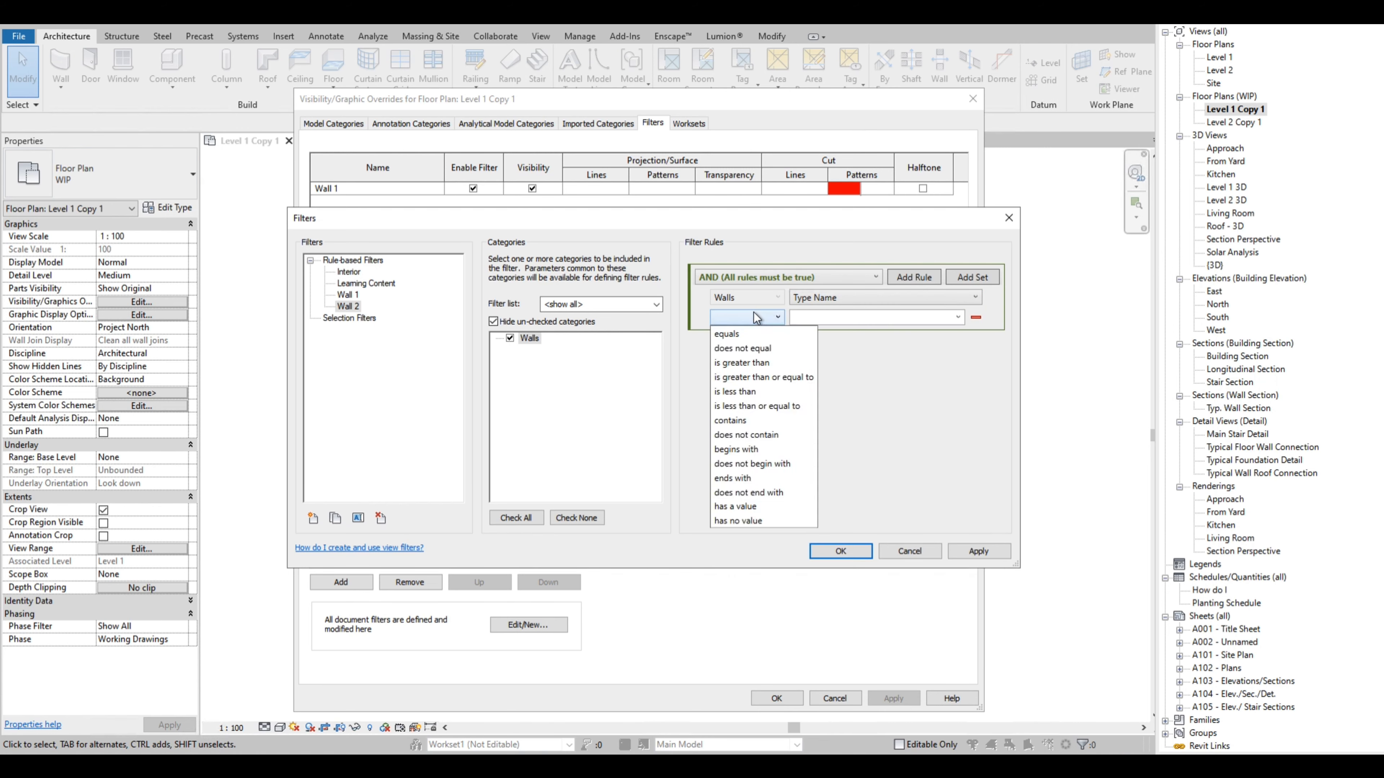
click(746, 332)
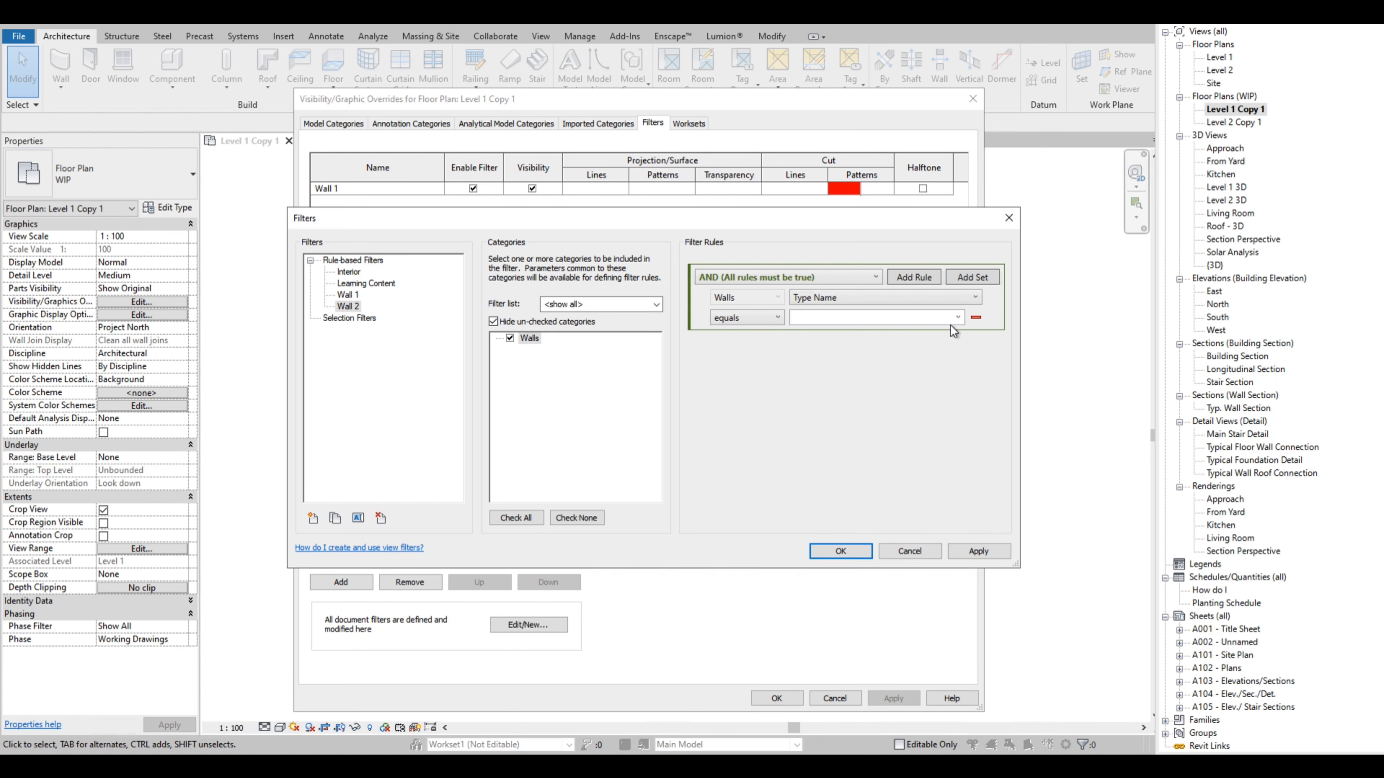
click(958, 318)
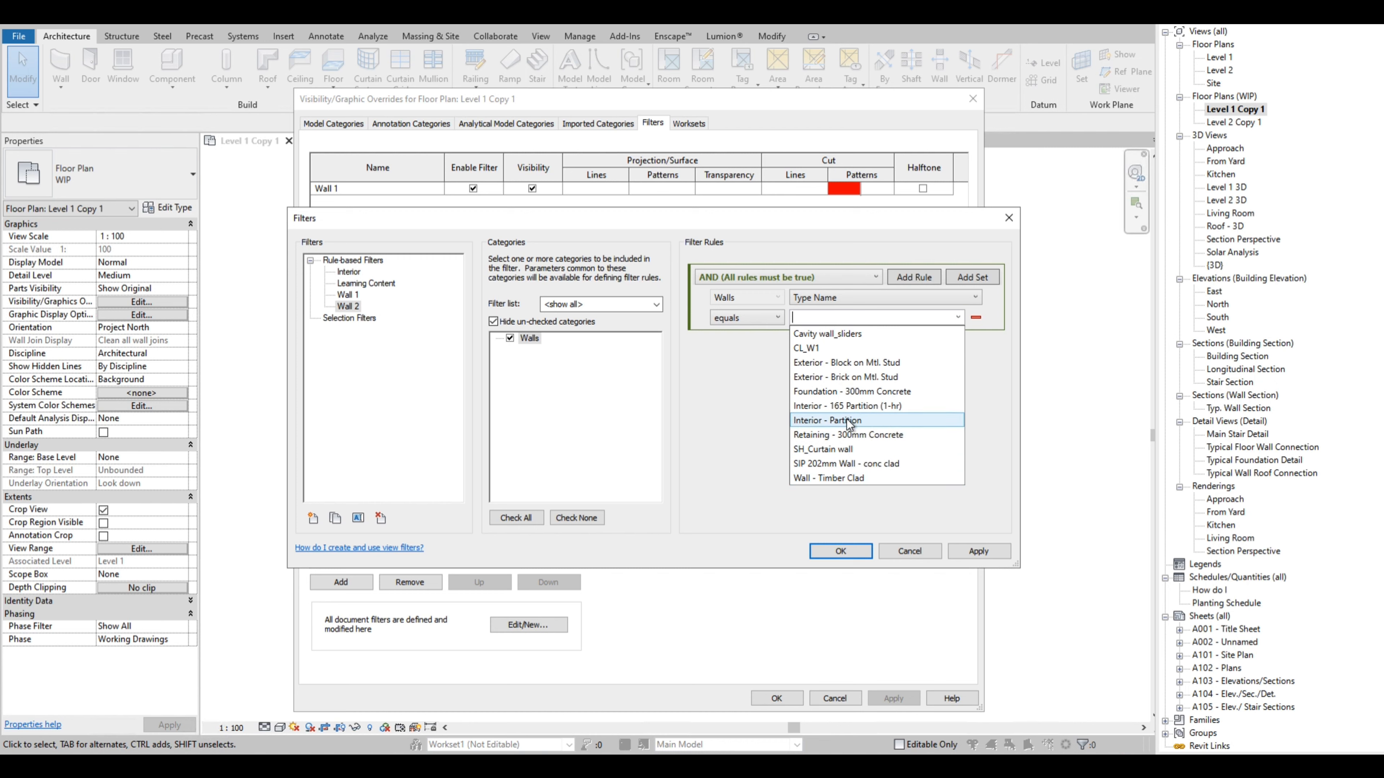
click(859, 420)
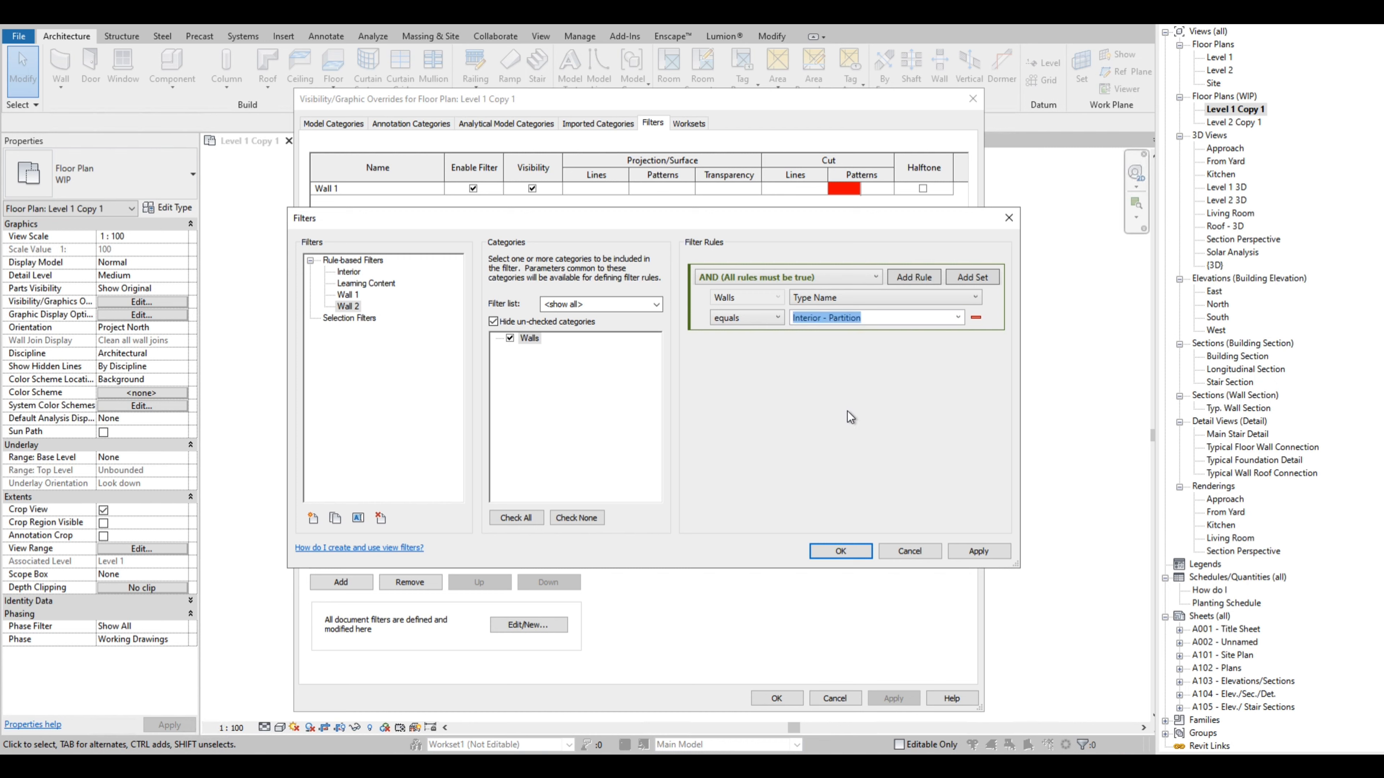
click(847, 554)
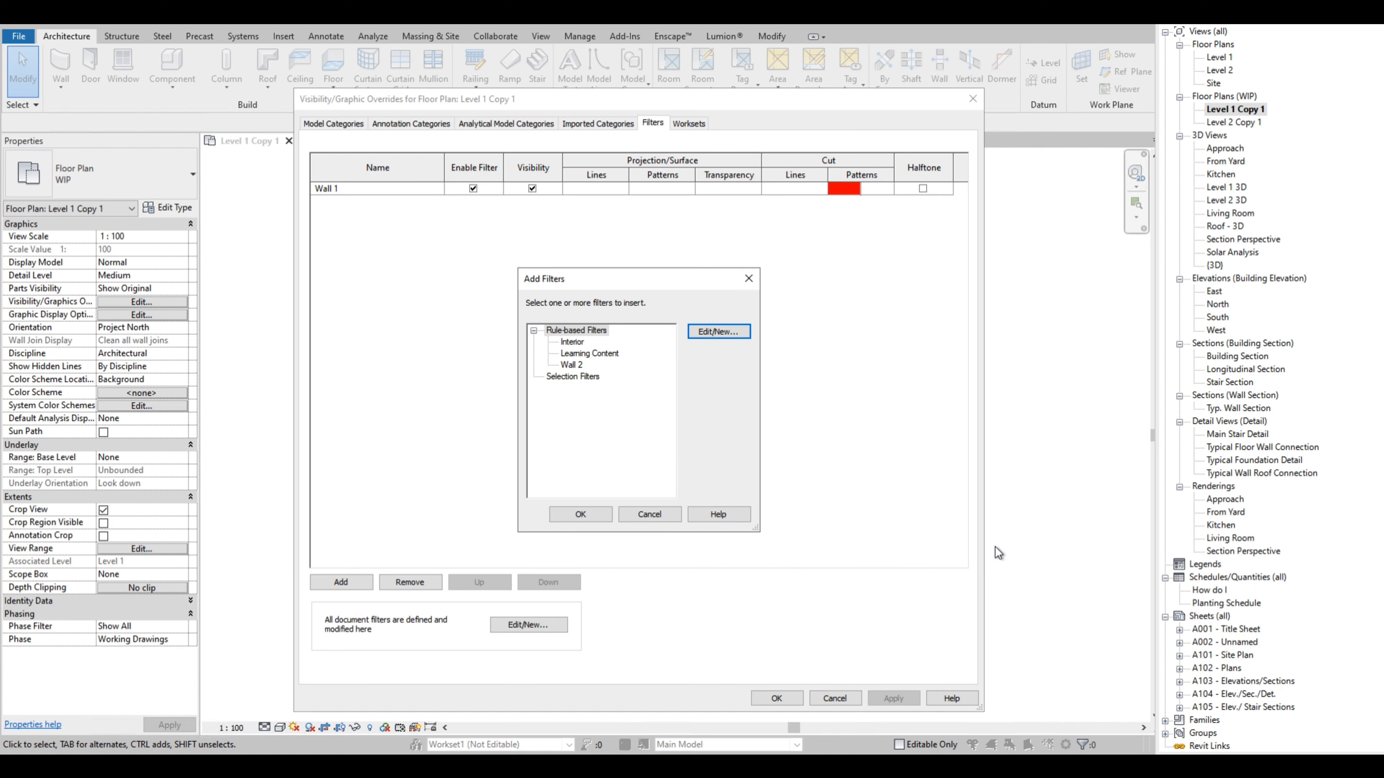
- Add the Wall 2 filter to the floor plan and override its cut pattern with a solid yellow foreground fill
click(580, 364)
click(589, 512)
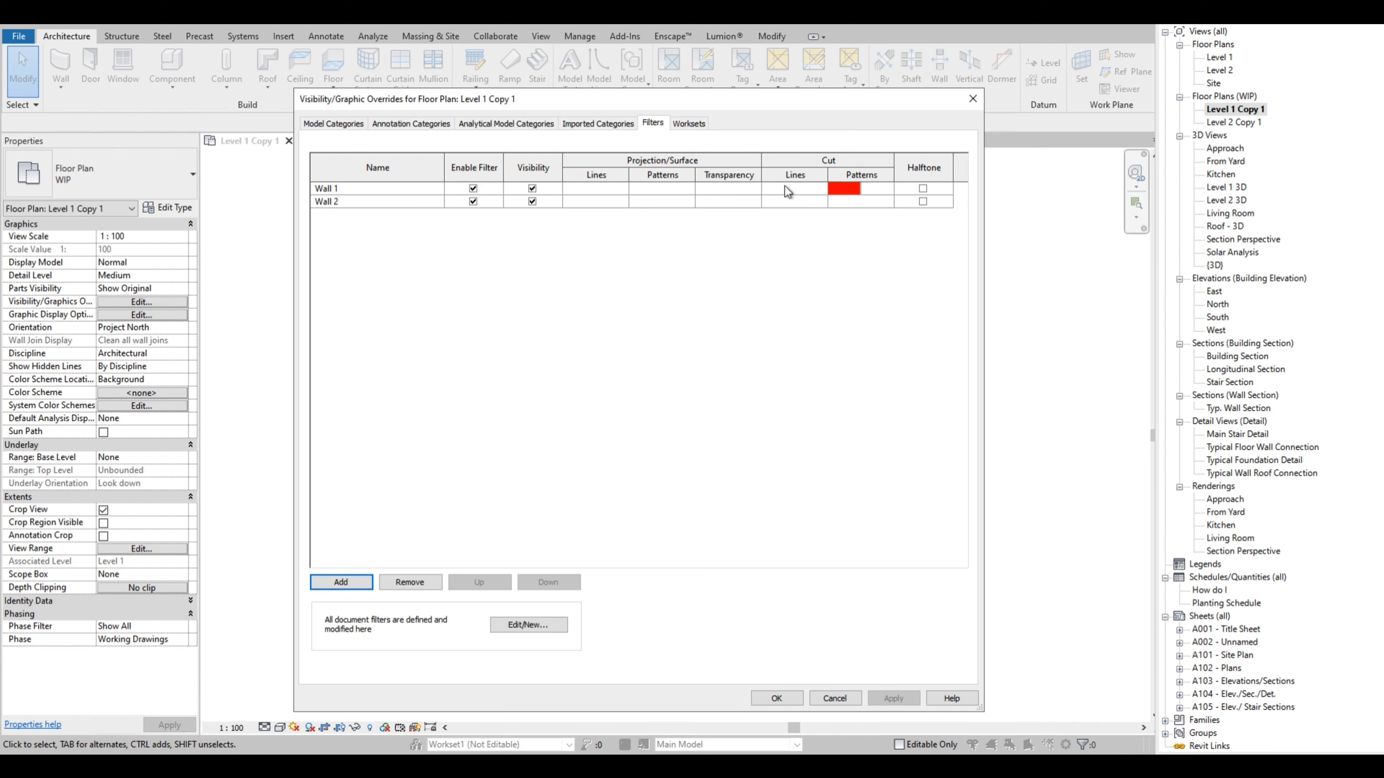
click(853, 202)
click(858, 201)
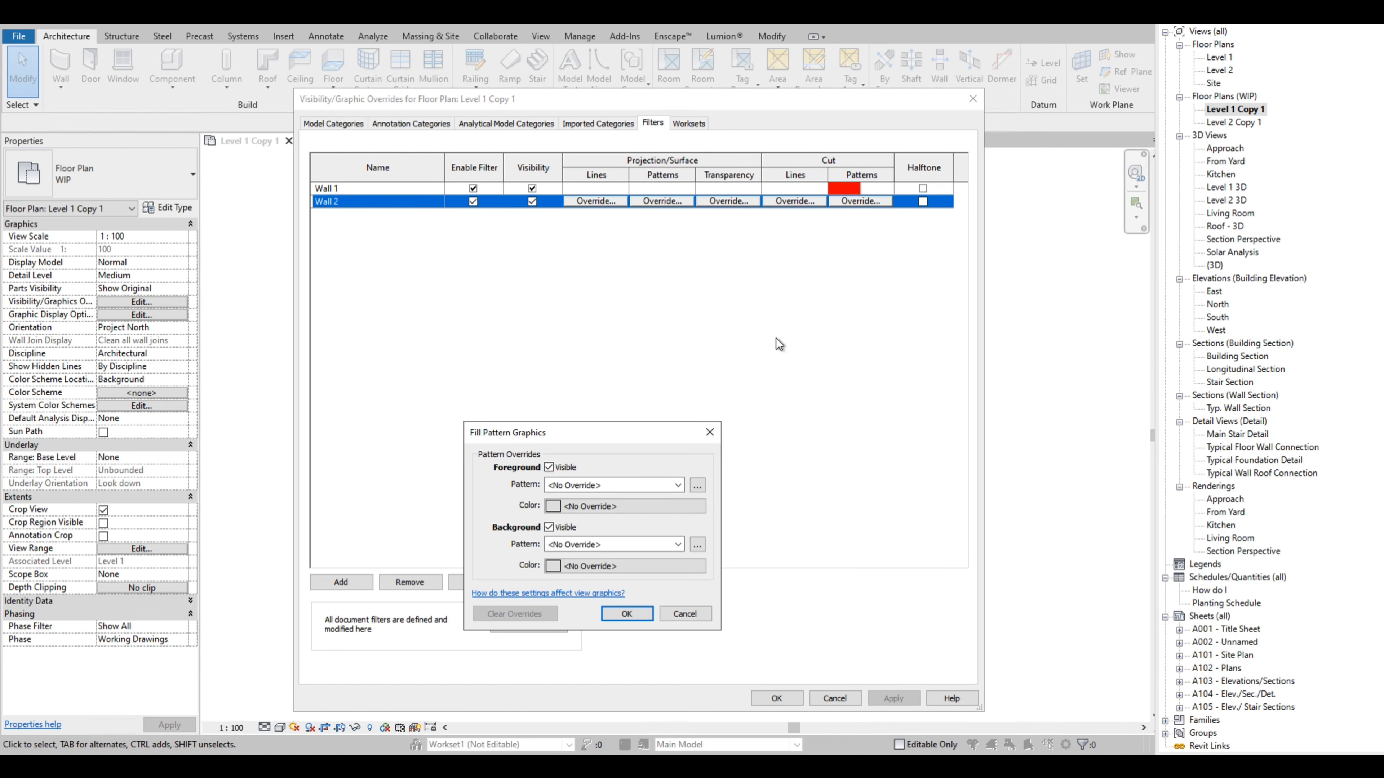
click(625, 487)
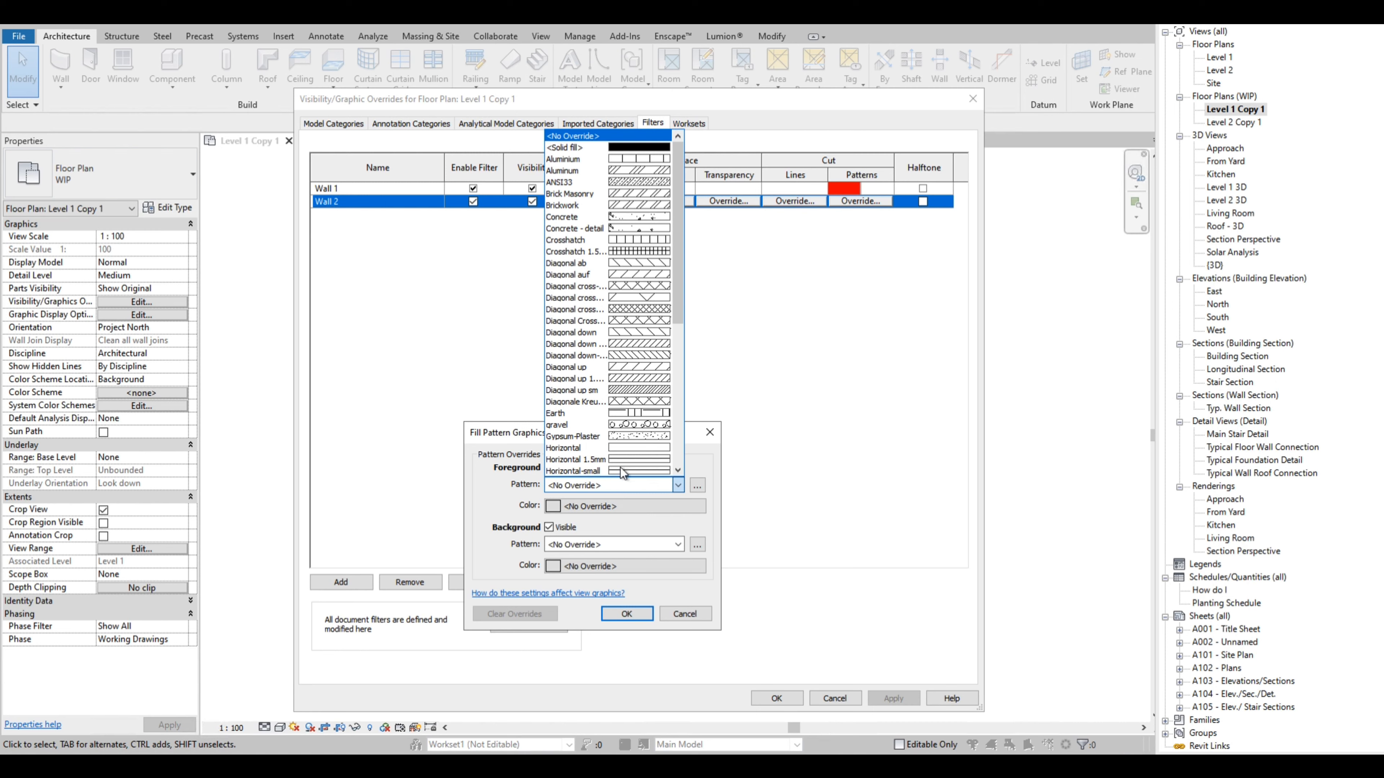
click(633, 148)
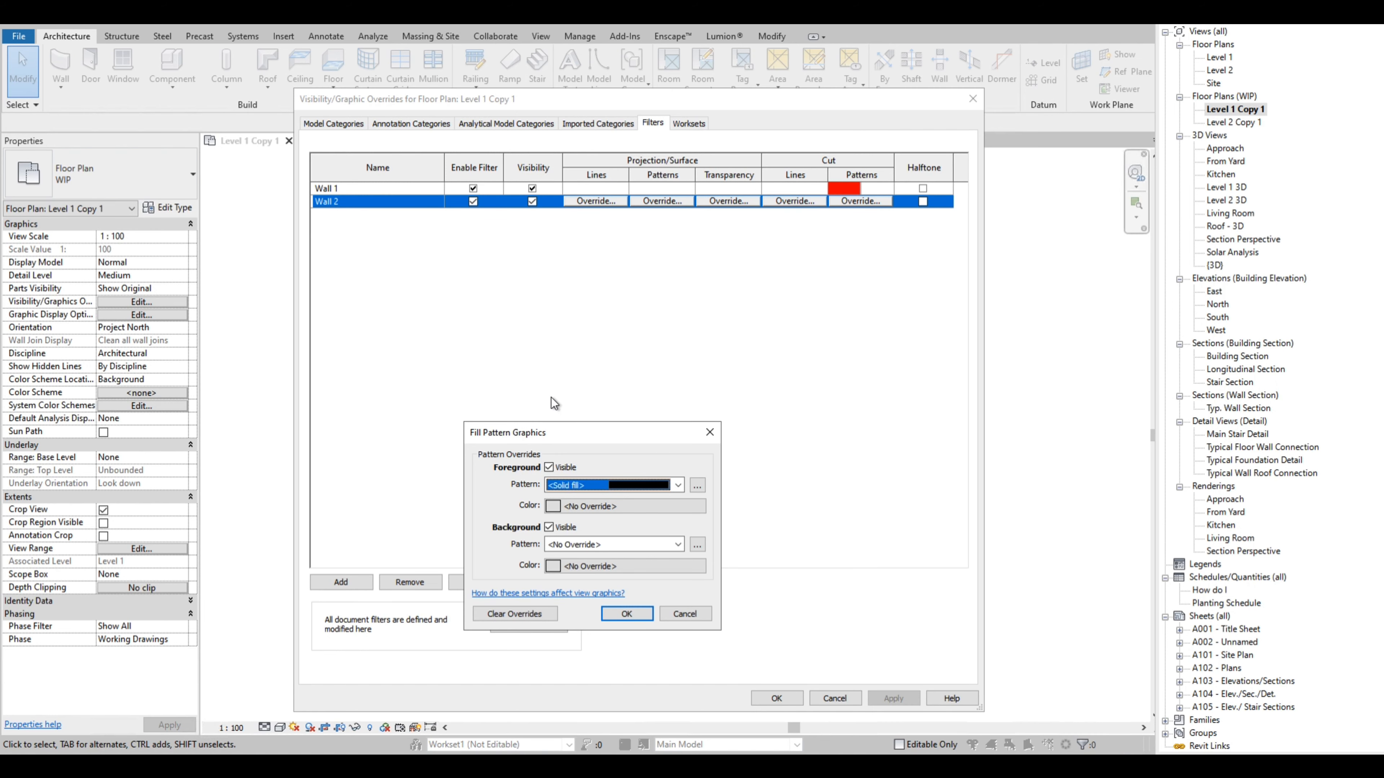
click(580, 507)
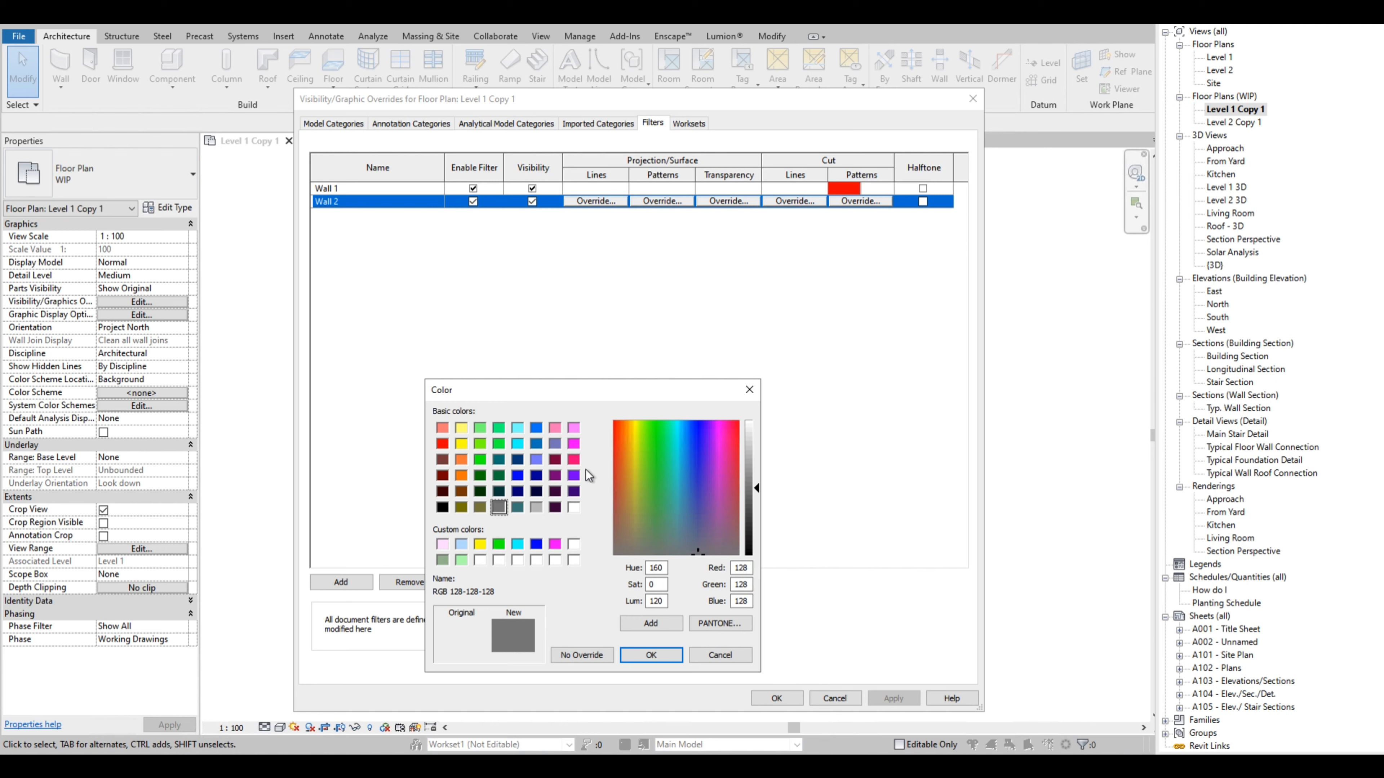
click(463, 444)
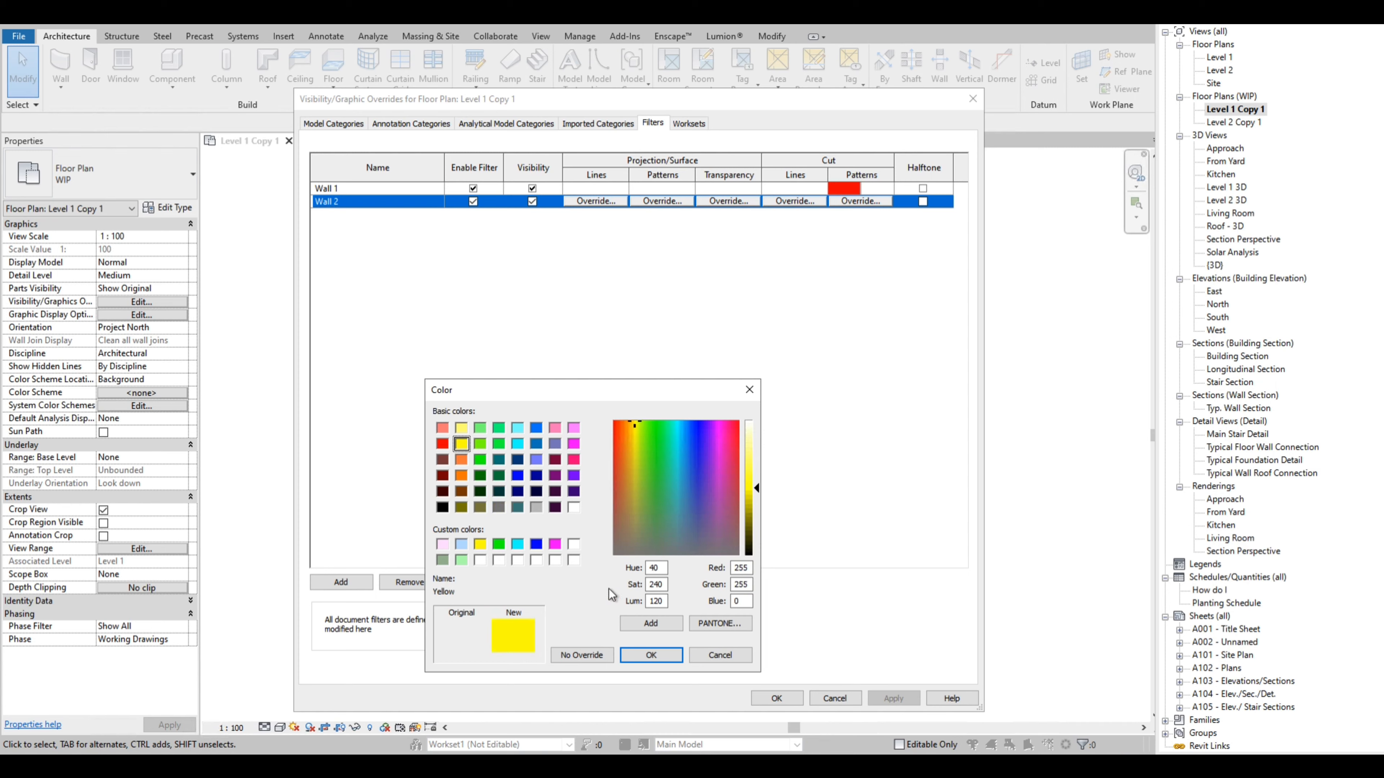
click(653, 657)
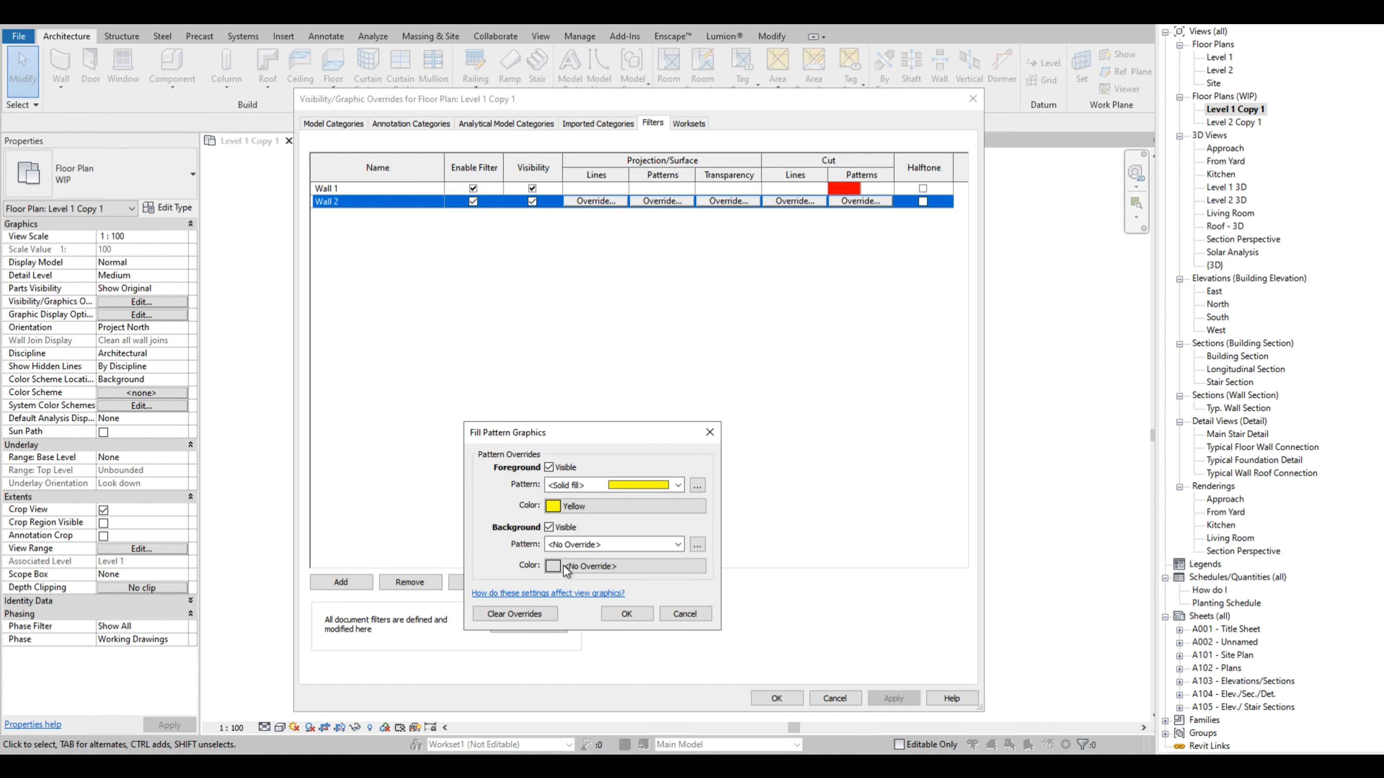
click(644, 619)
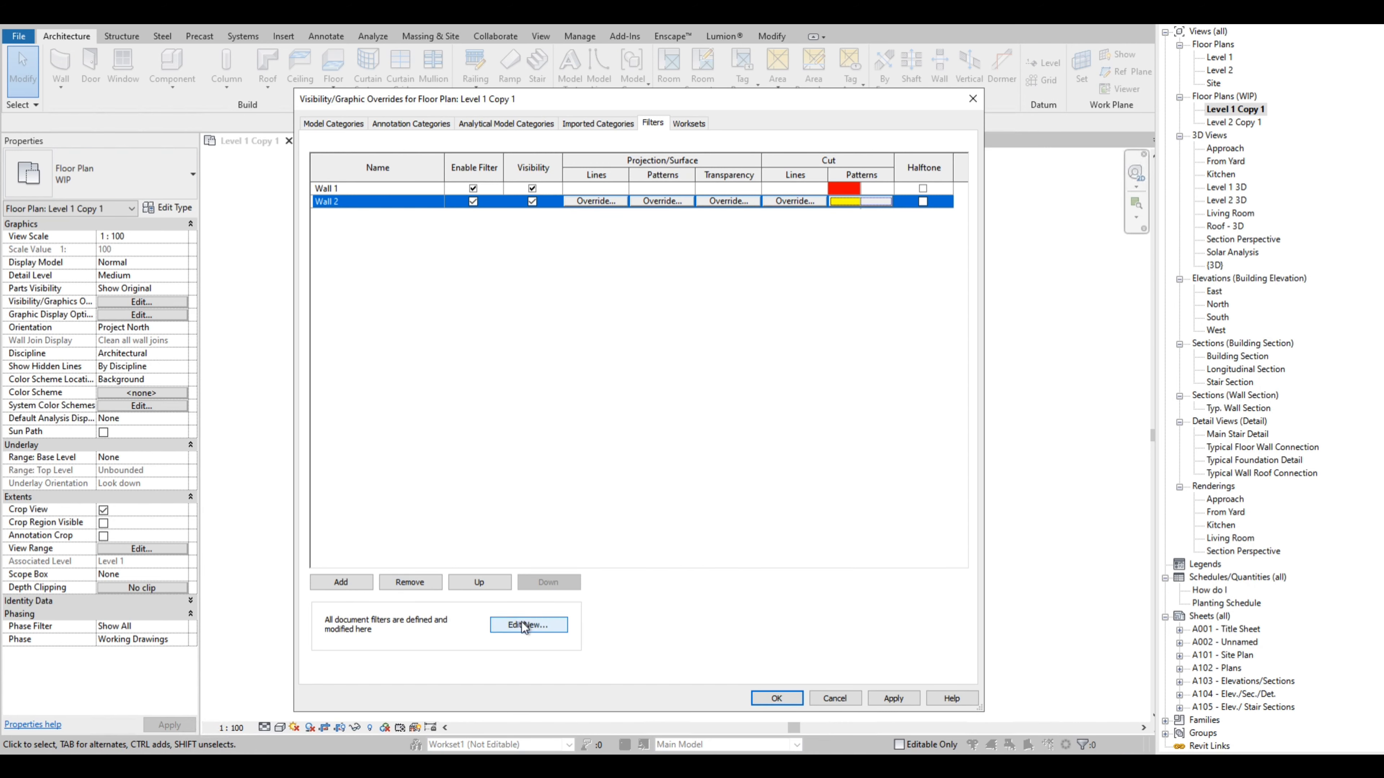
click(787, 700)
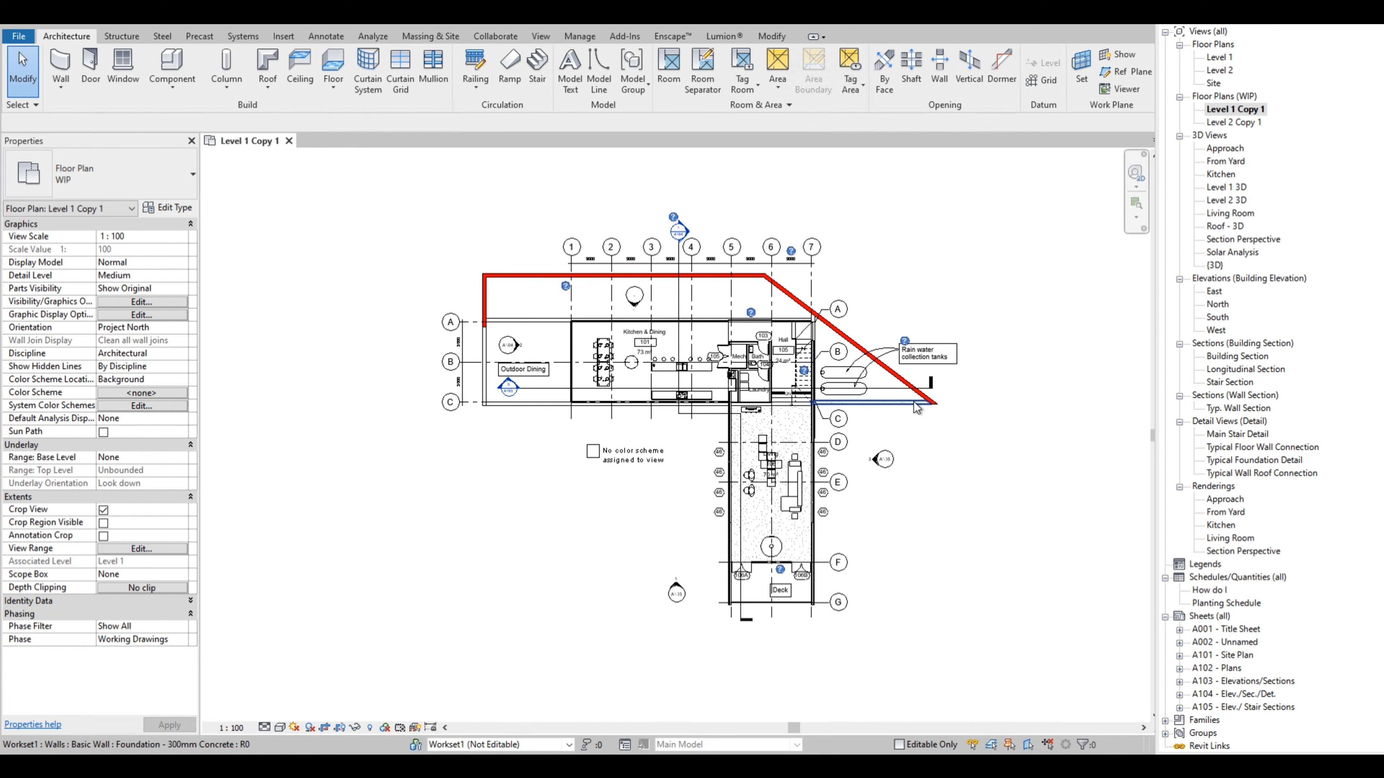
- Open the Level 2 Copy 1 floor plan and examine how its walls are displayed
double_click(1235, 123)
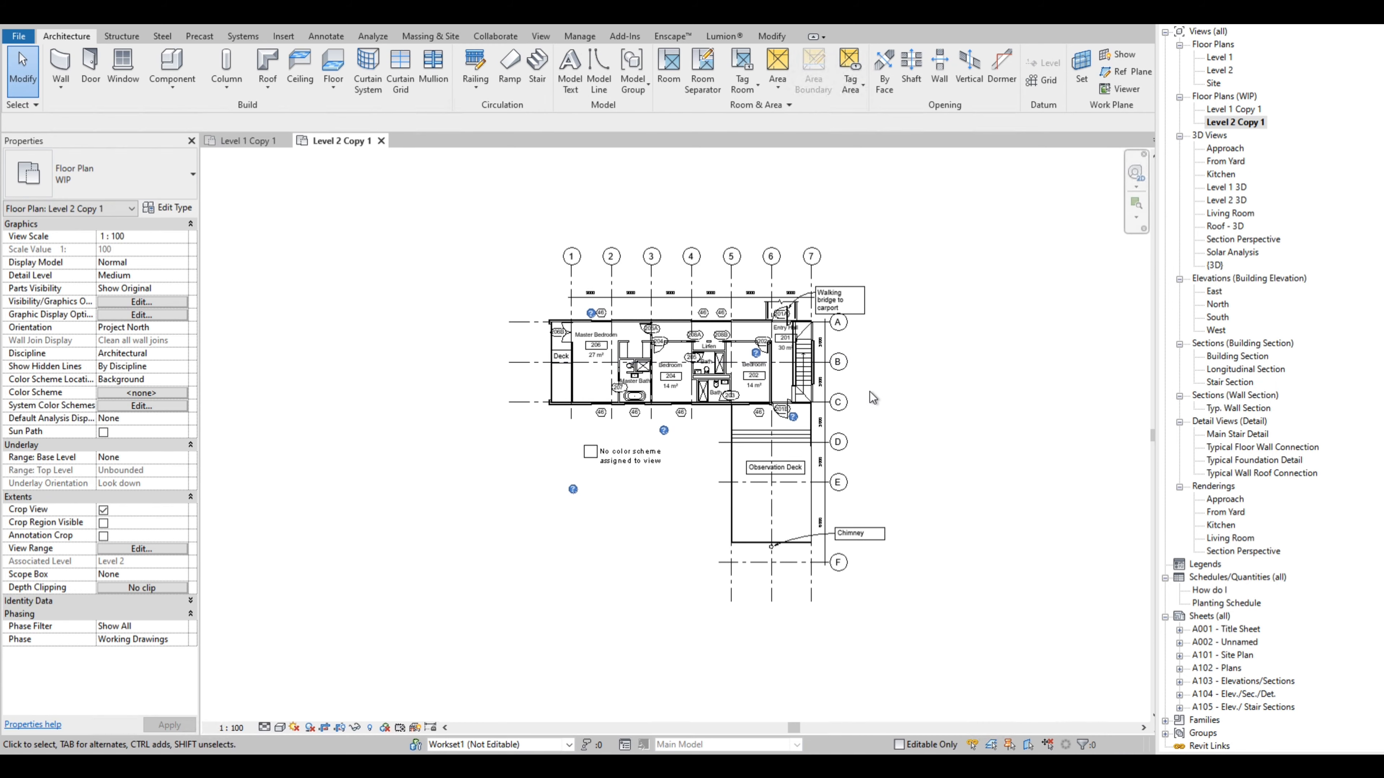
scroll(817, 354, up, 3)
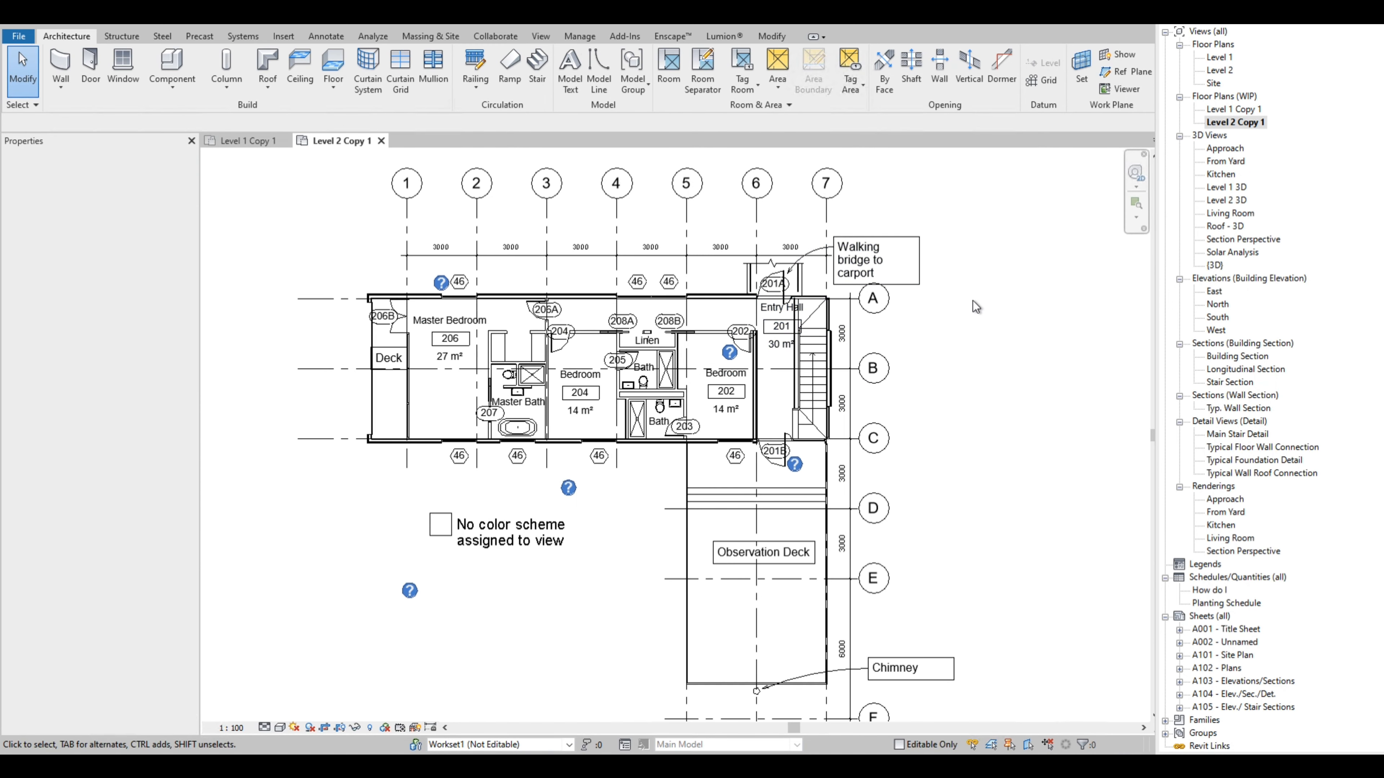
scroll(975, 307, down, 4)
- Return to the Level 1 Copy 1 plan's filter overrides and create a rule-based filter named "Wall 3"
double_click(1235, 109)
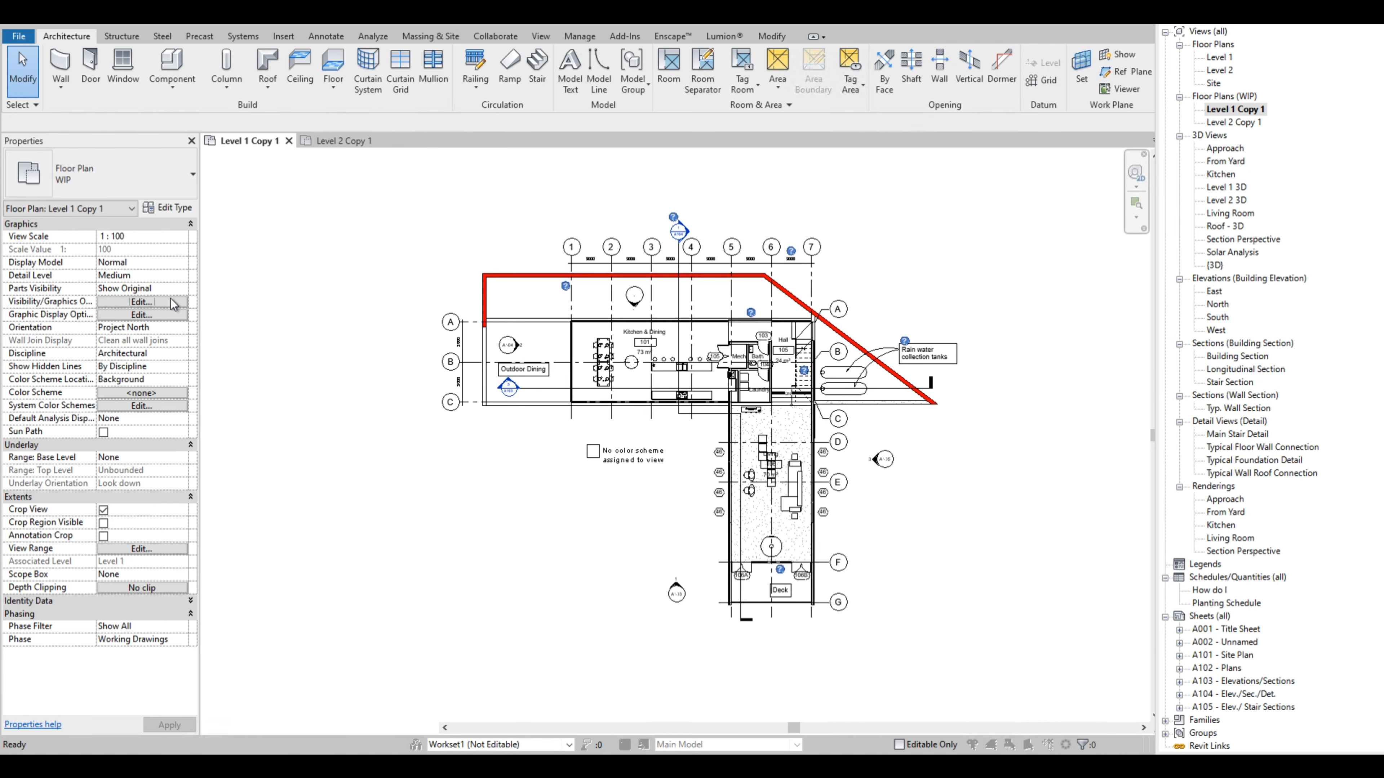
click(143, 302)
click(654, 124)
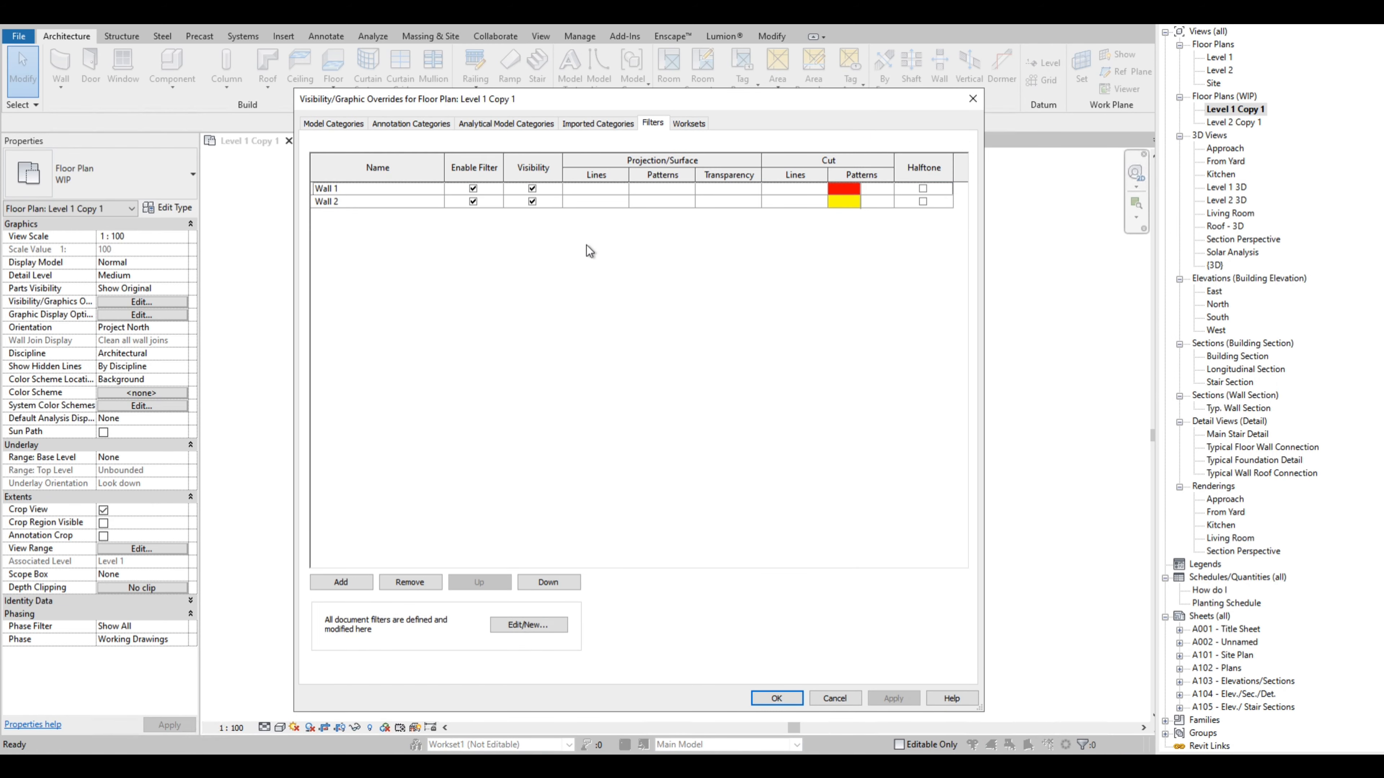
click(342, 581)
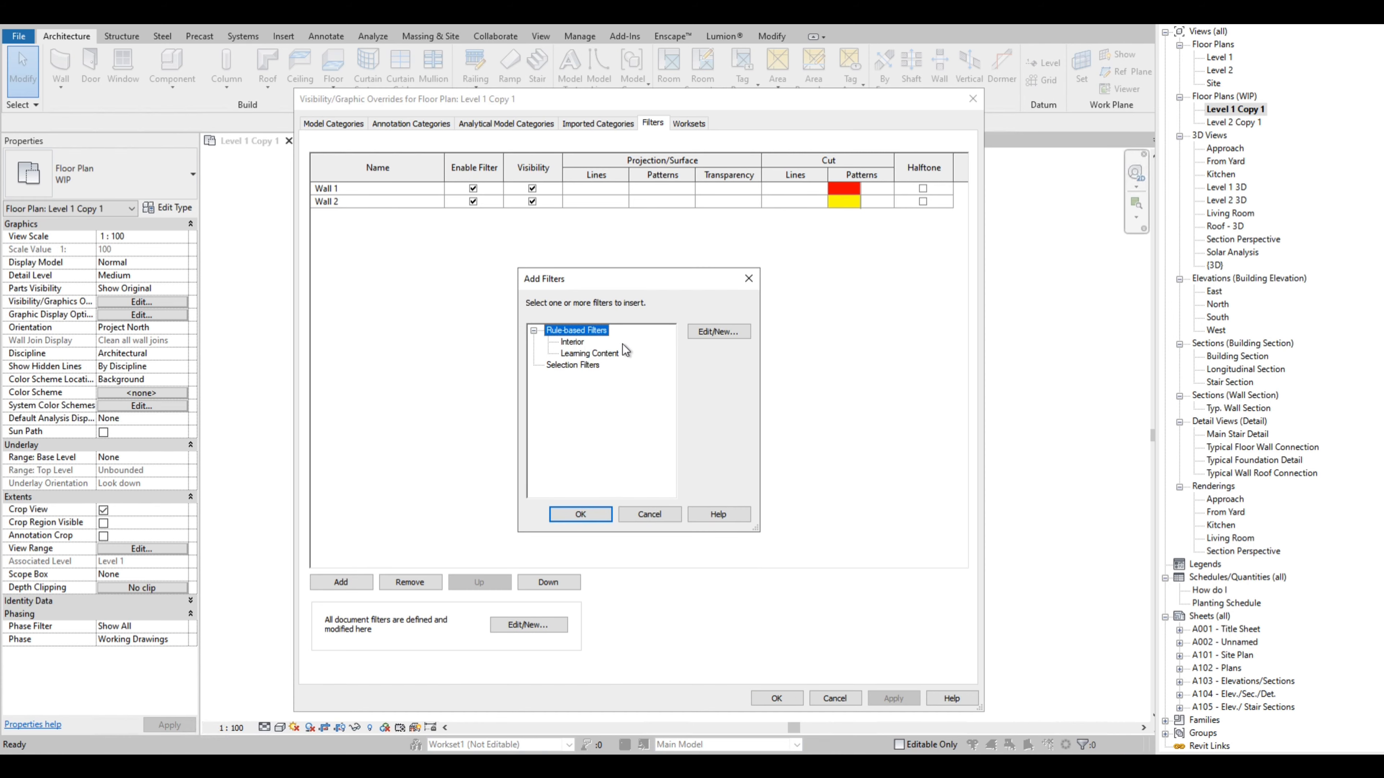
click(718, 332)
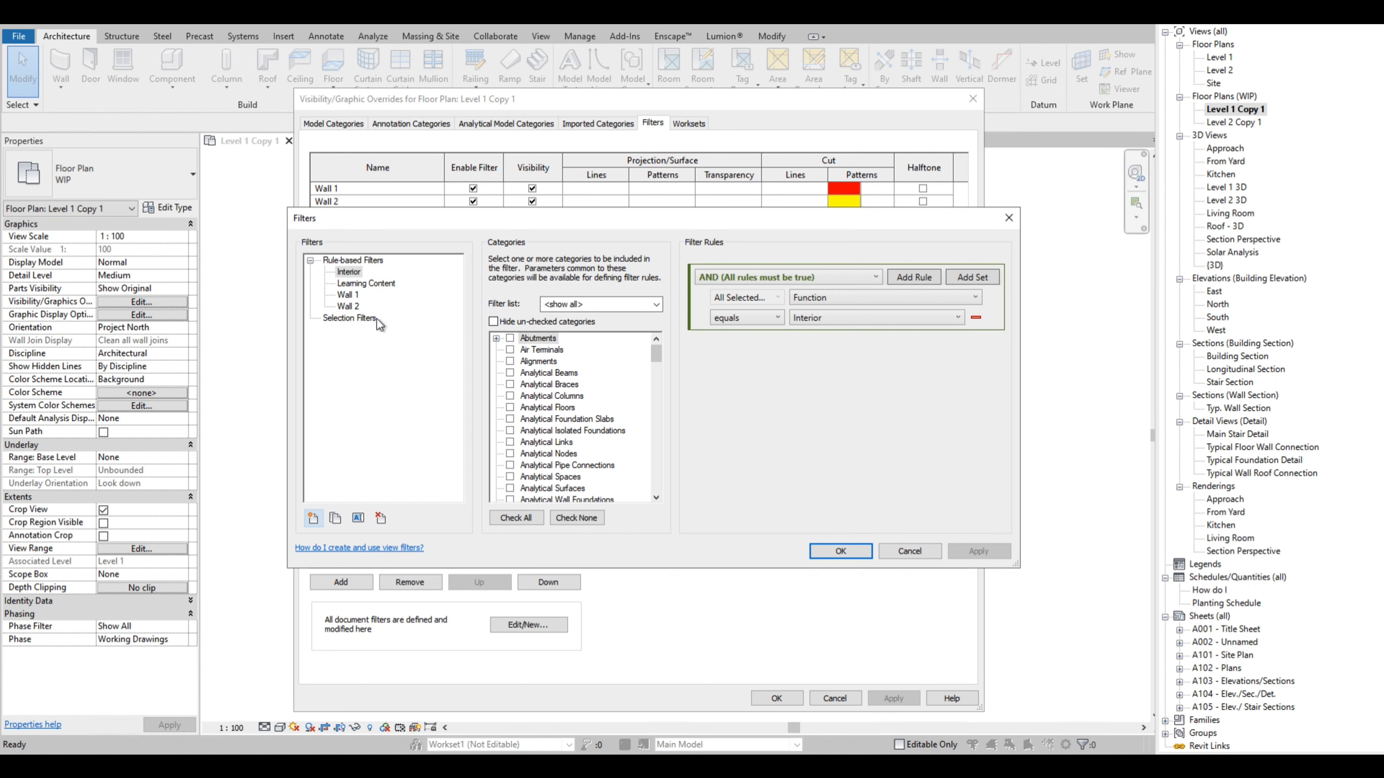
click(314, 518)
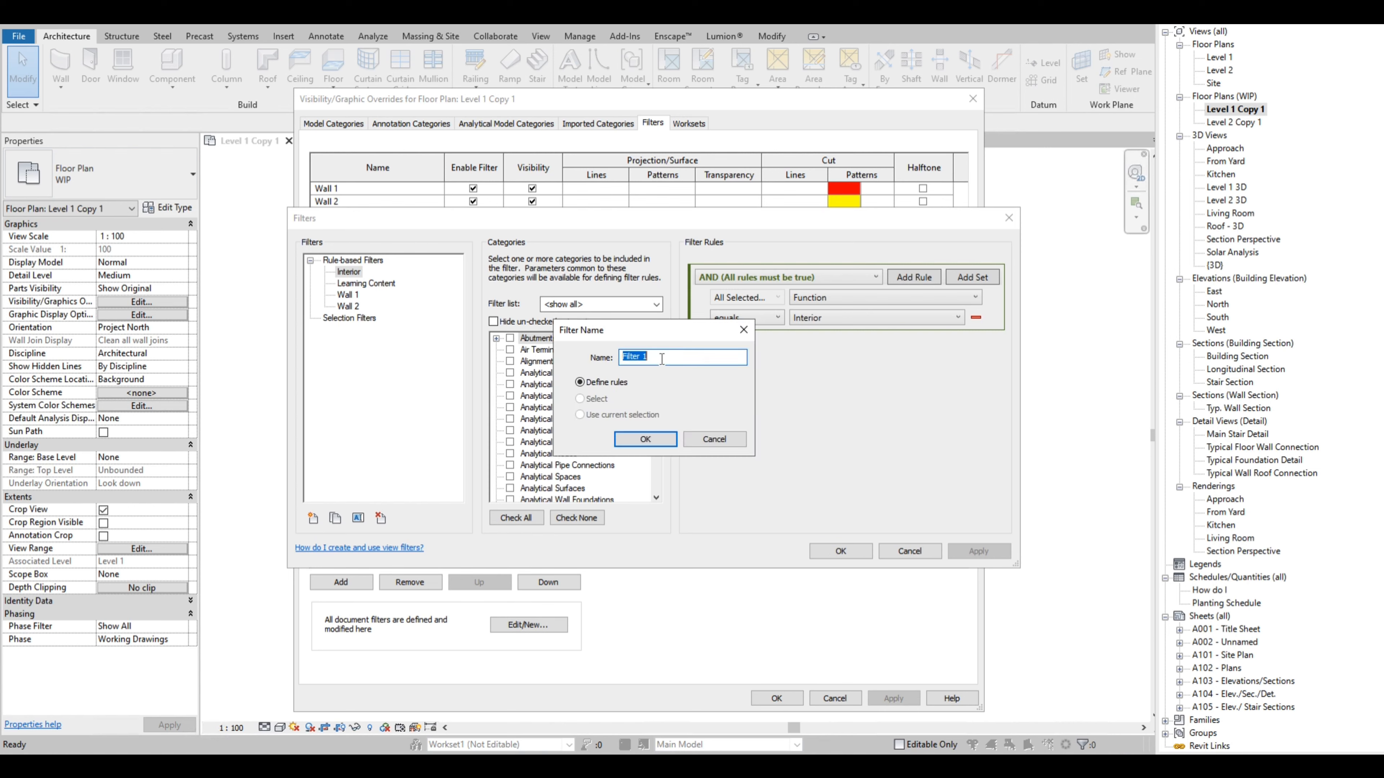
text(Wall)
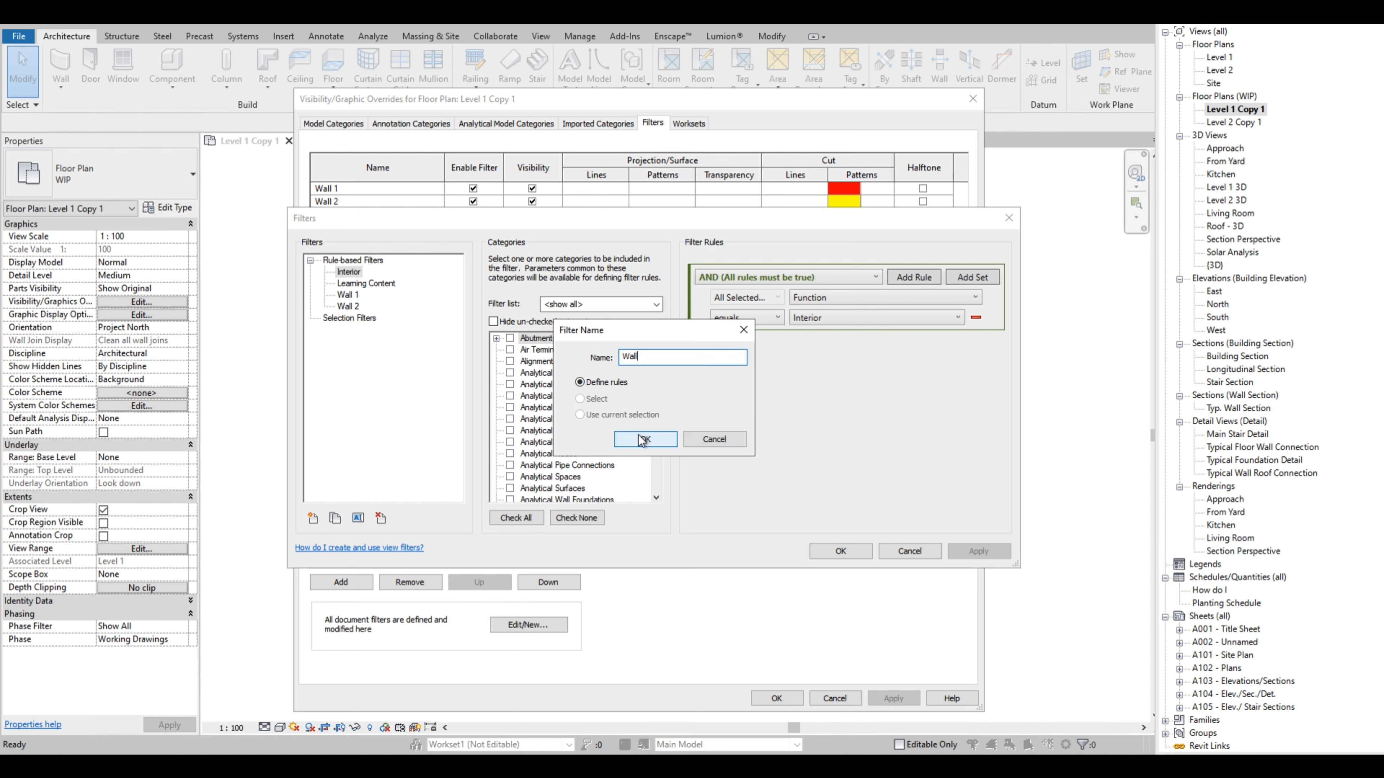
text( 3)
click(643, 439)
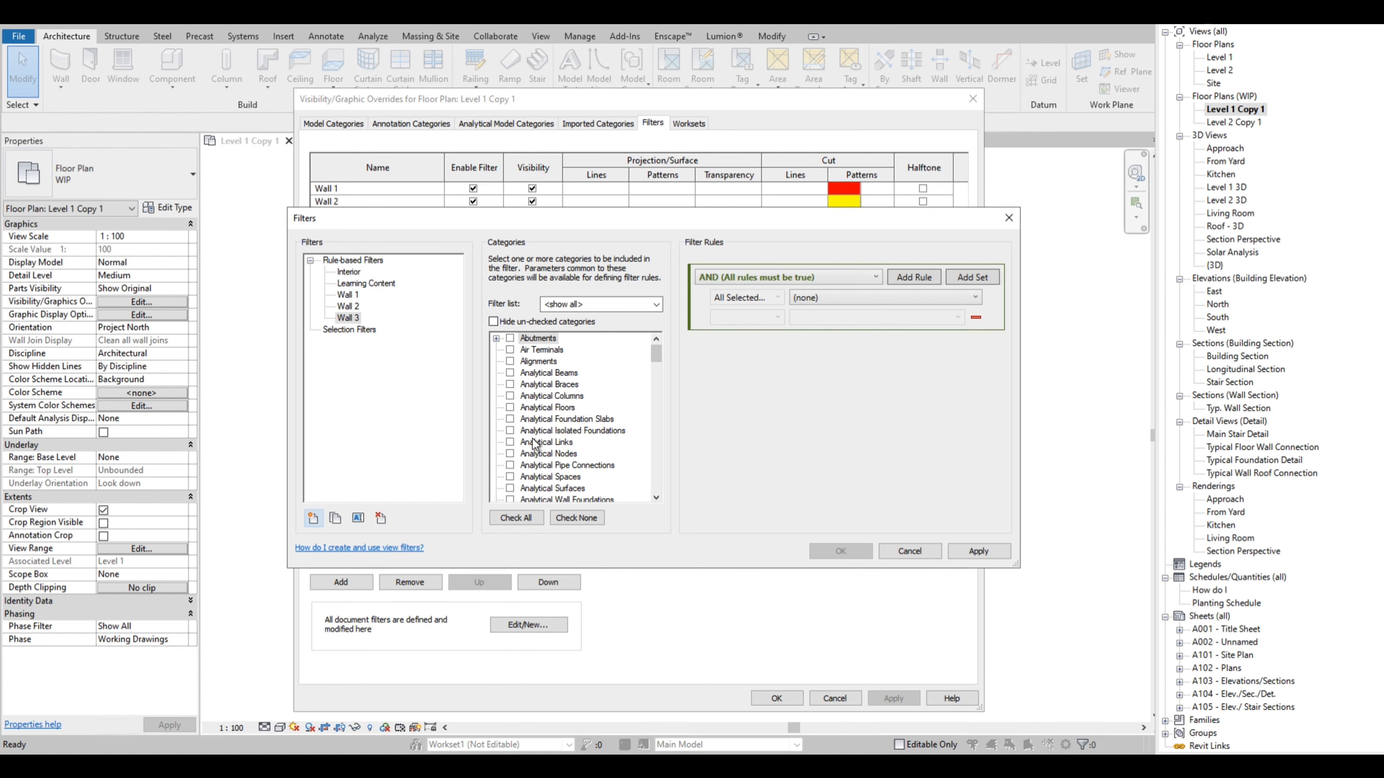
- Assign the Walls category to the Wall 3 filter and hide the unchecked categories
click(541, 443)
key(w)
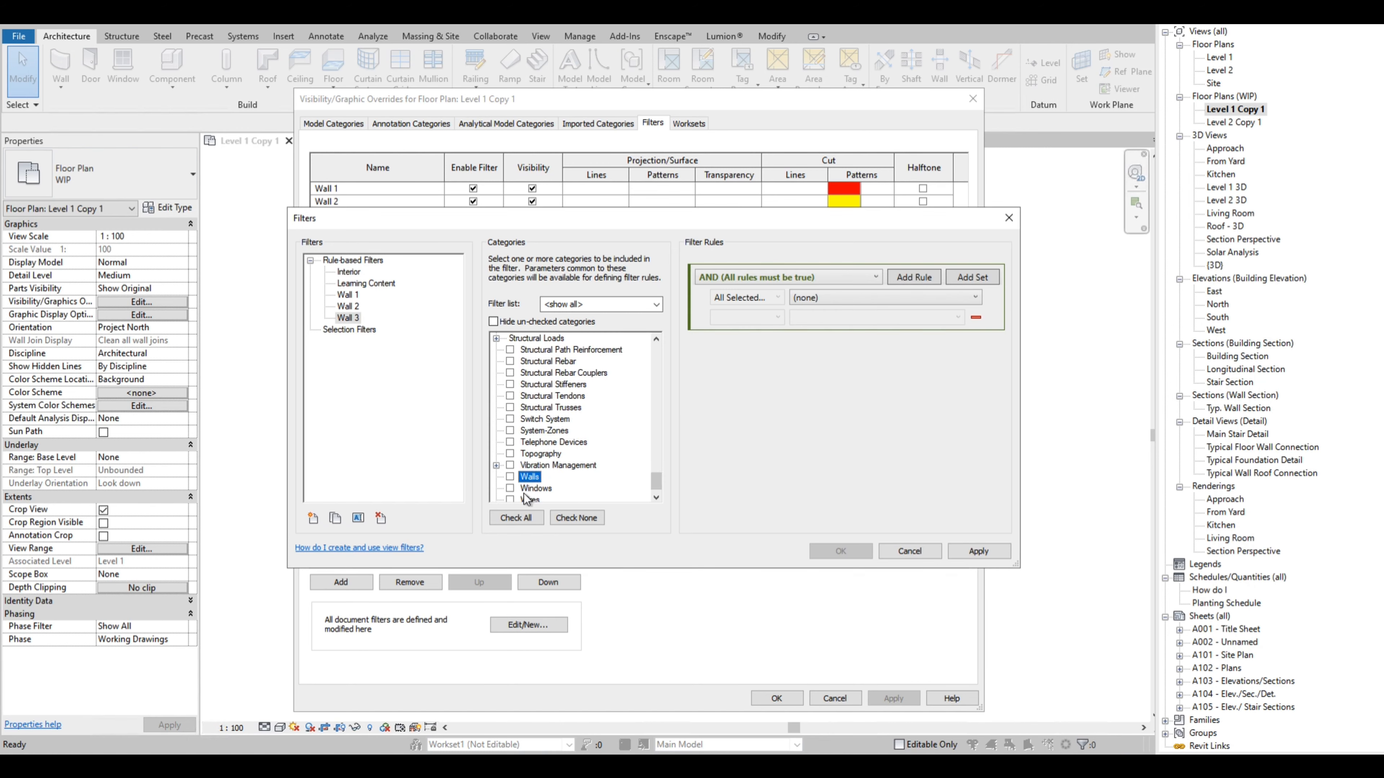
click(510, 477)
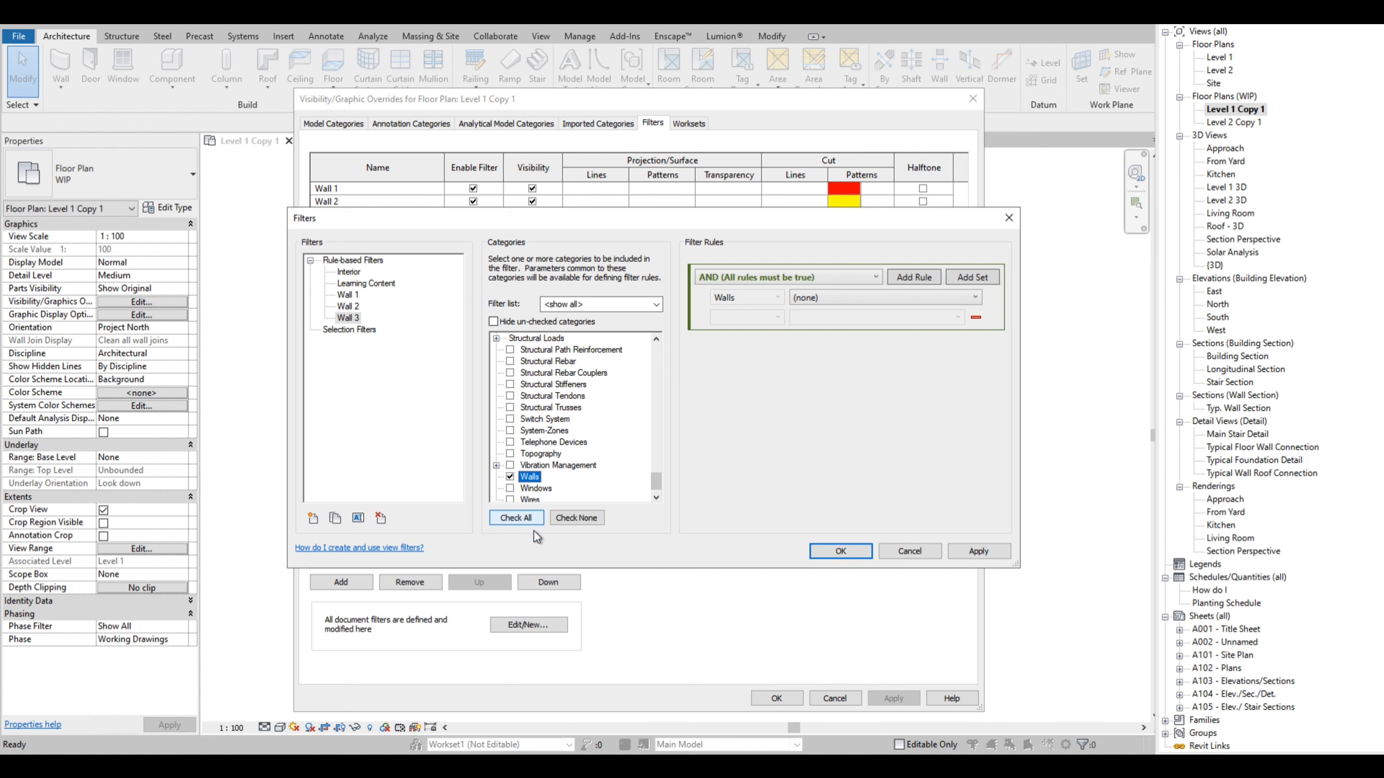
click(494, 322)
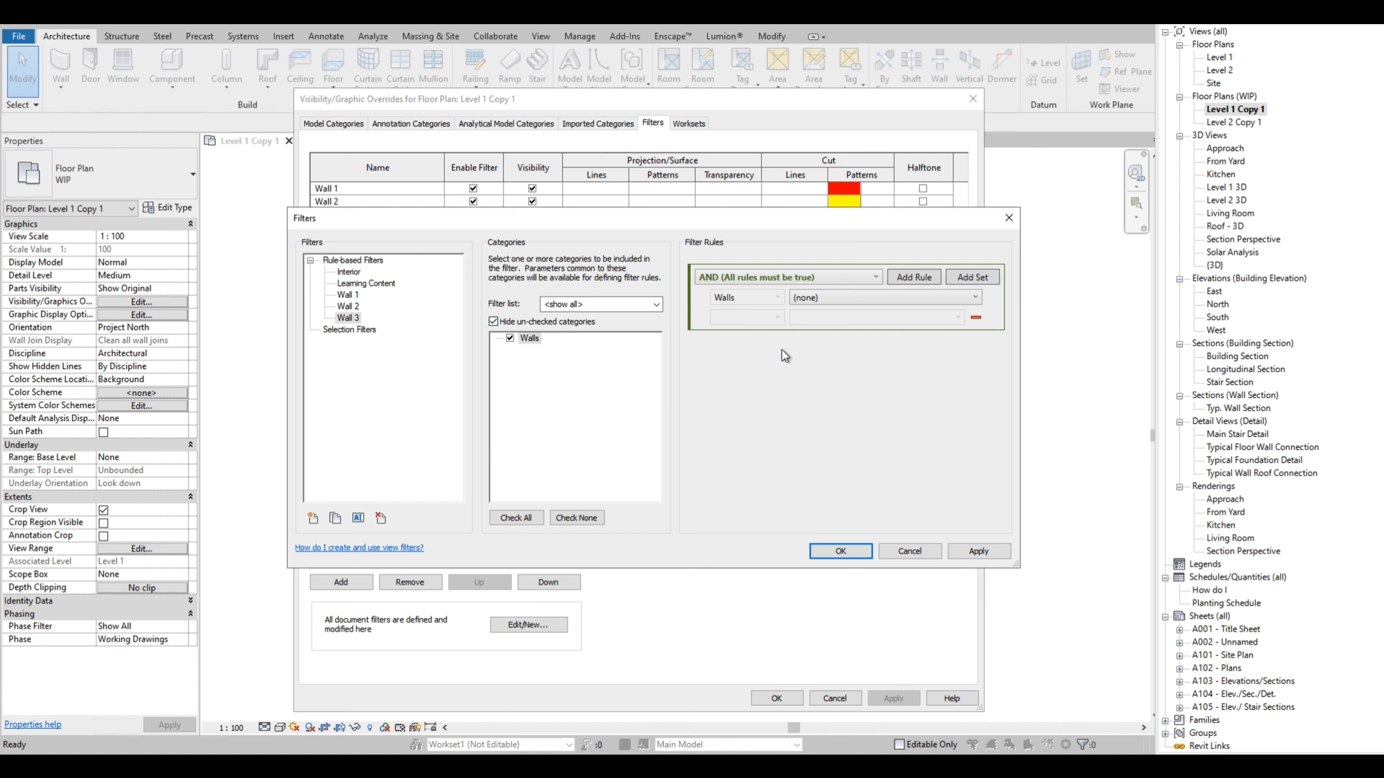
- Define the Wall 3 filter's rule as Type Name equals "Interior - 165 Partition (1-hr)" and save the filter
click(820, 299)
scroll(943, 423, down, 3)
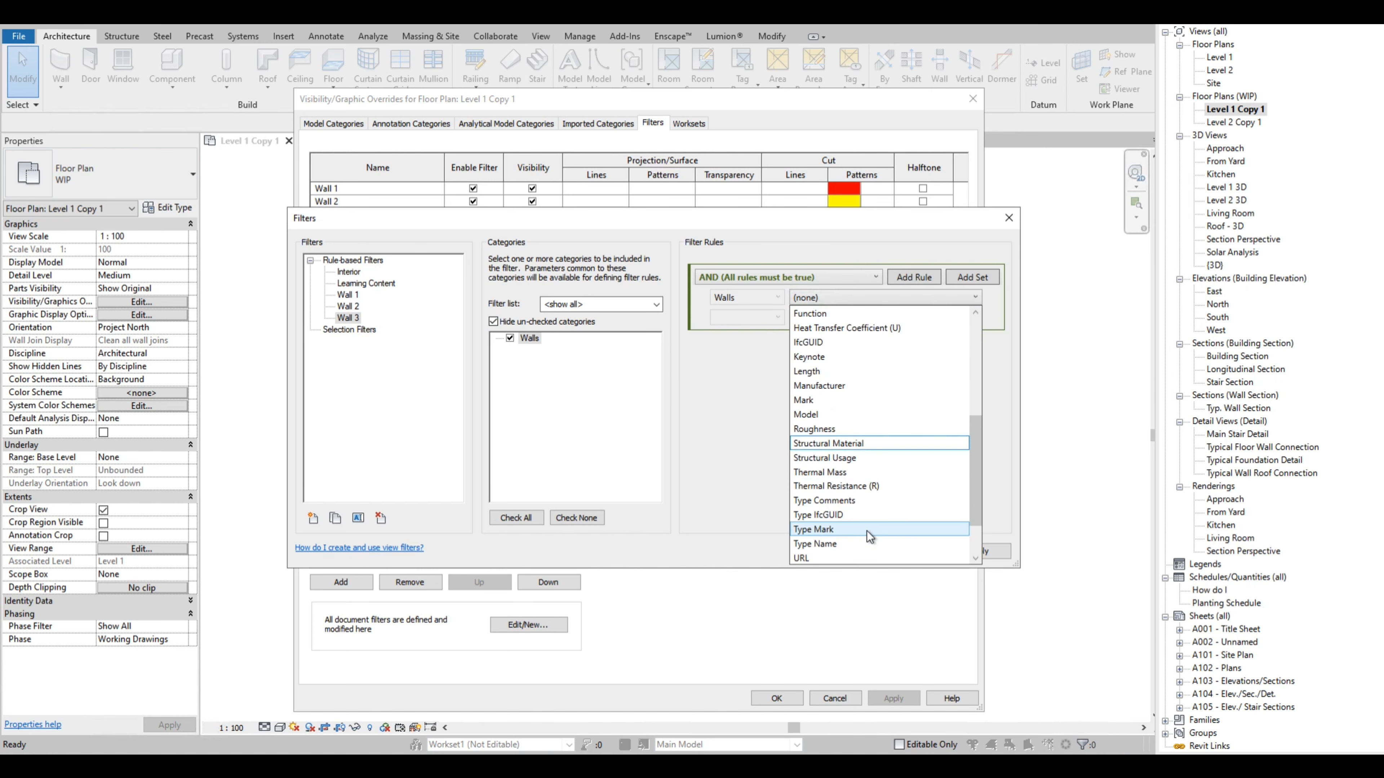
click(832, 485)
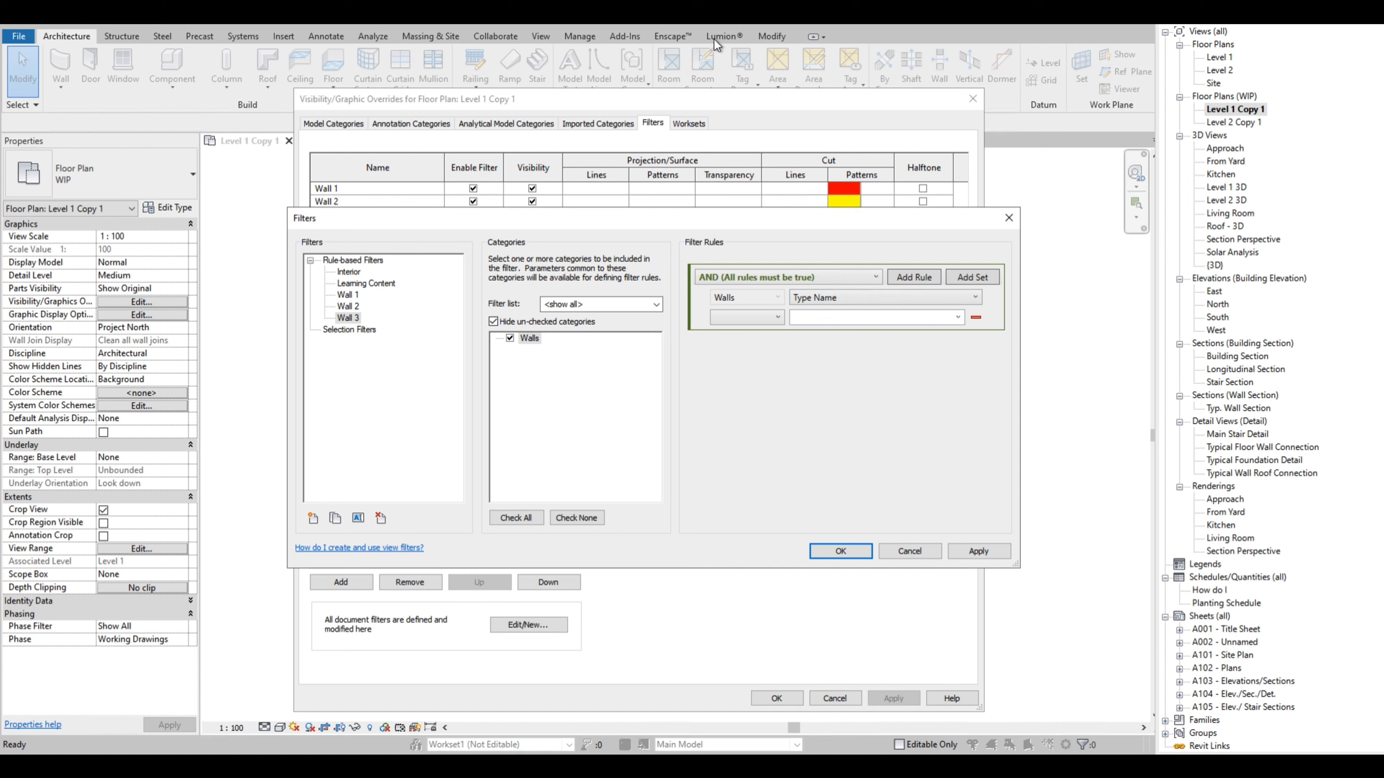
click(763, 317)
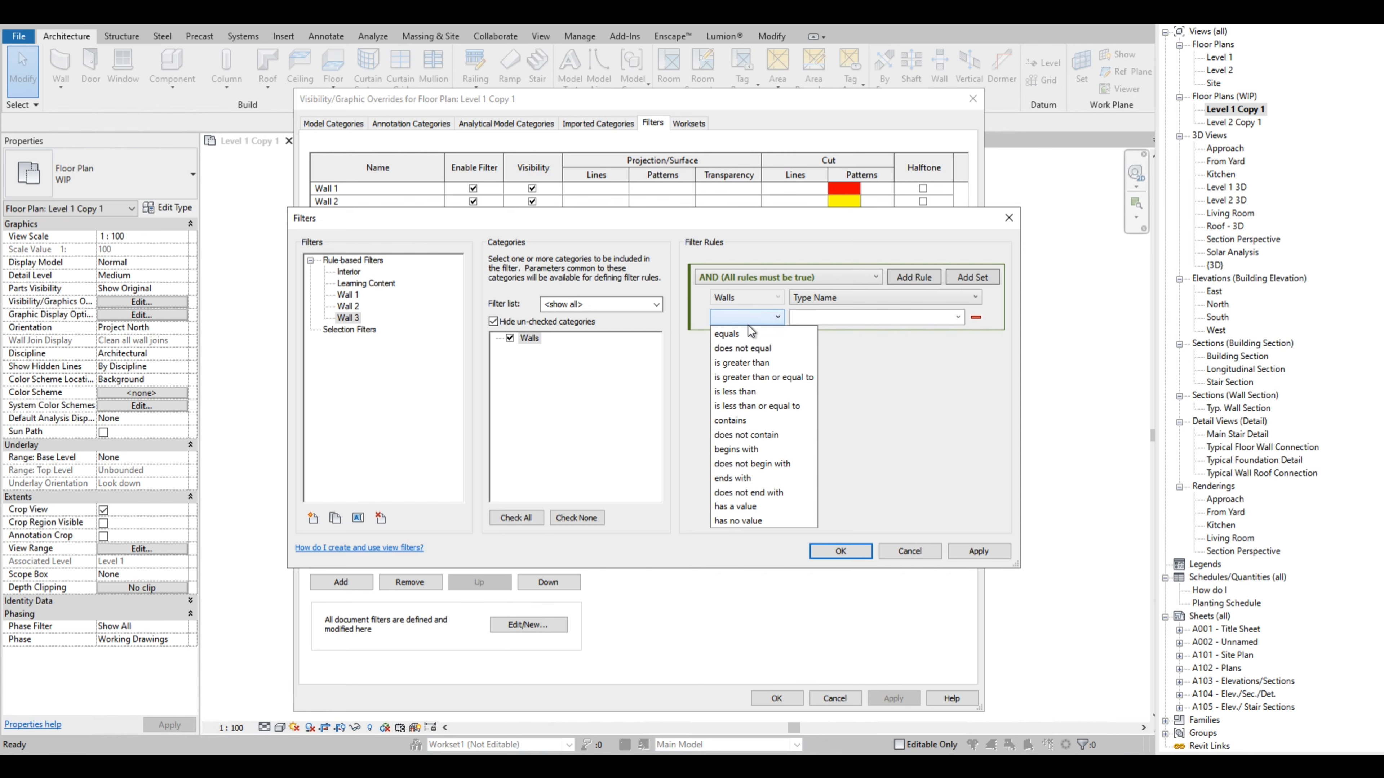
click(747, 333)
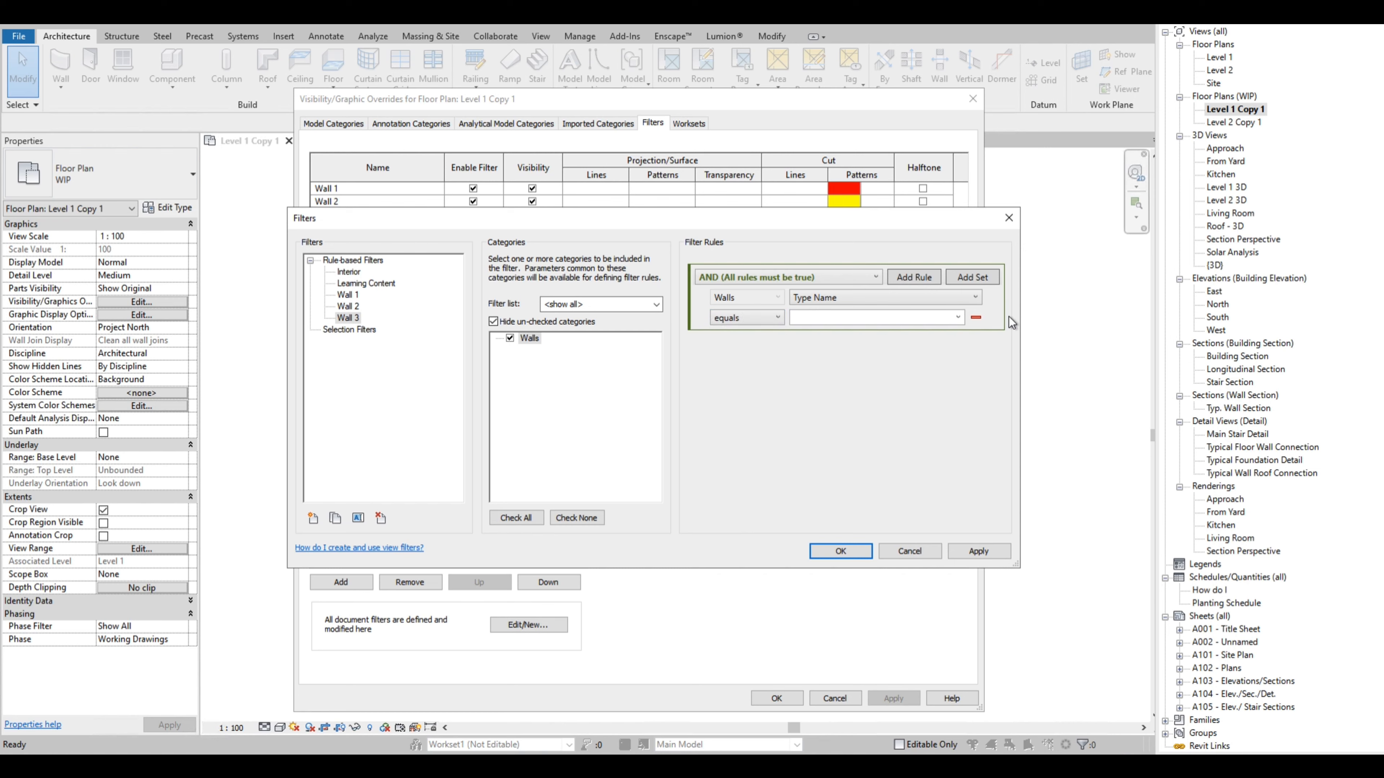
click(958, 318)
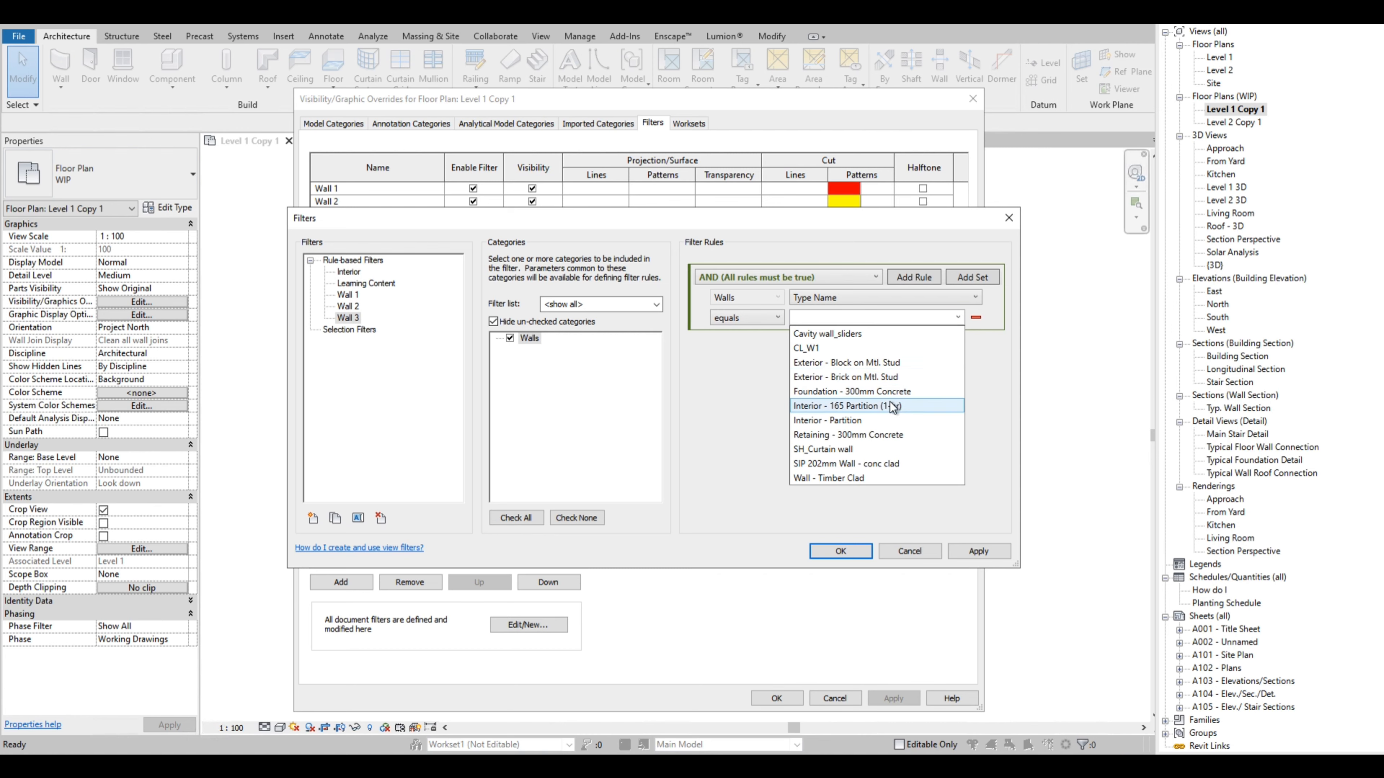
click(892, 406)
click(843, 551)
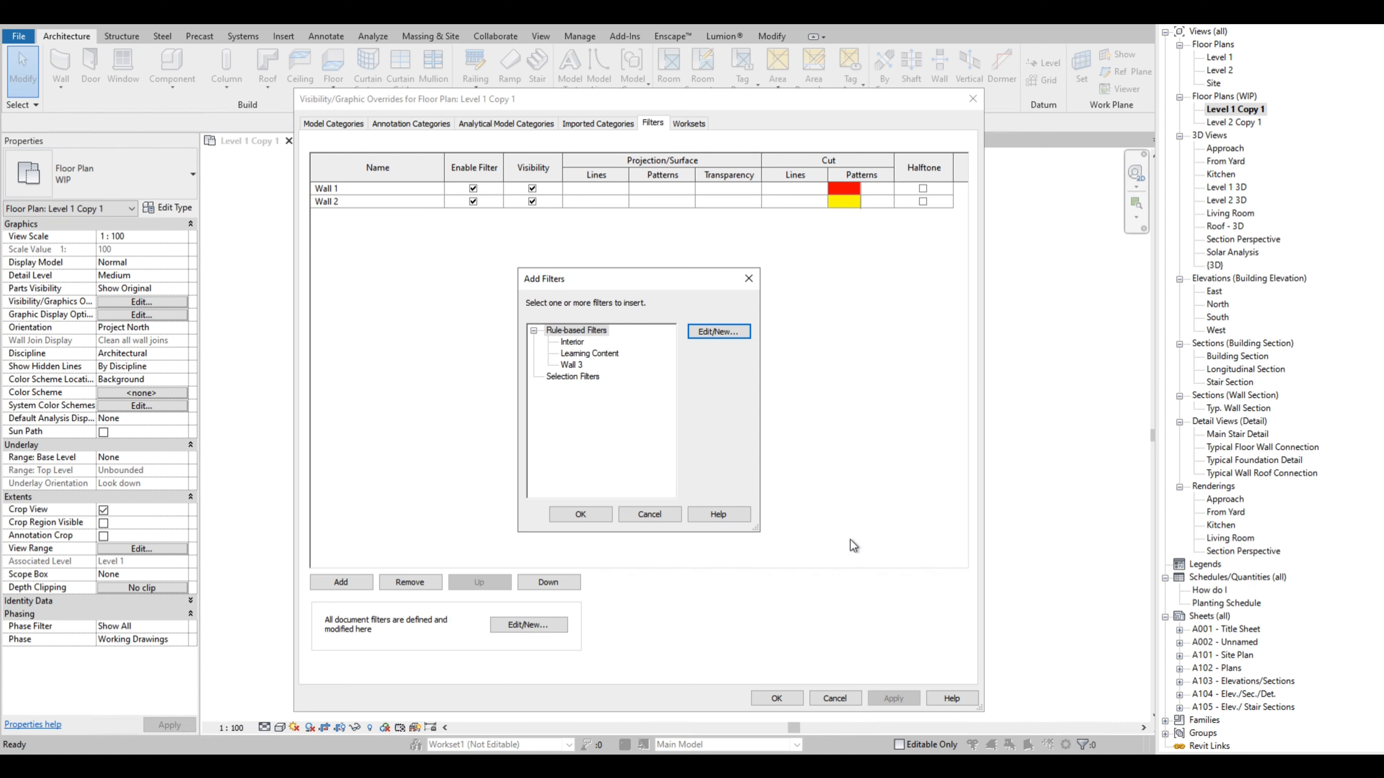
- Add the Wall 3 filter to the Level 1 Copy 1 plan's filter overrides
click(581, 514)
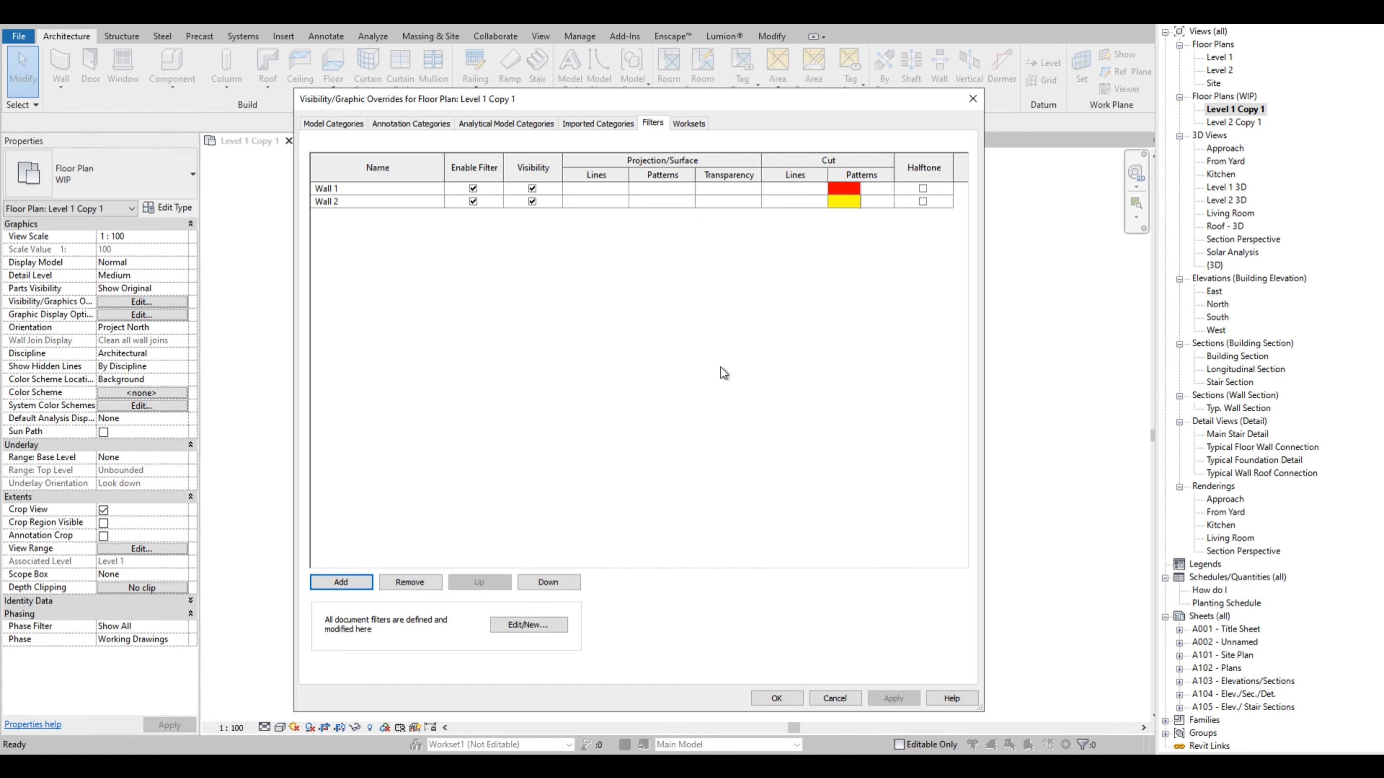
click(342, 582)
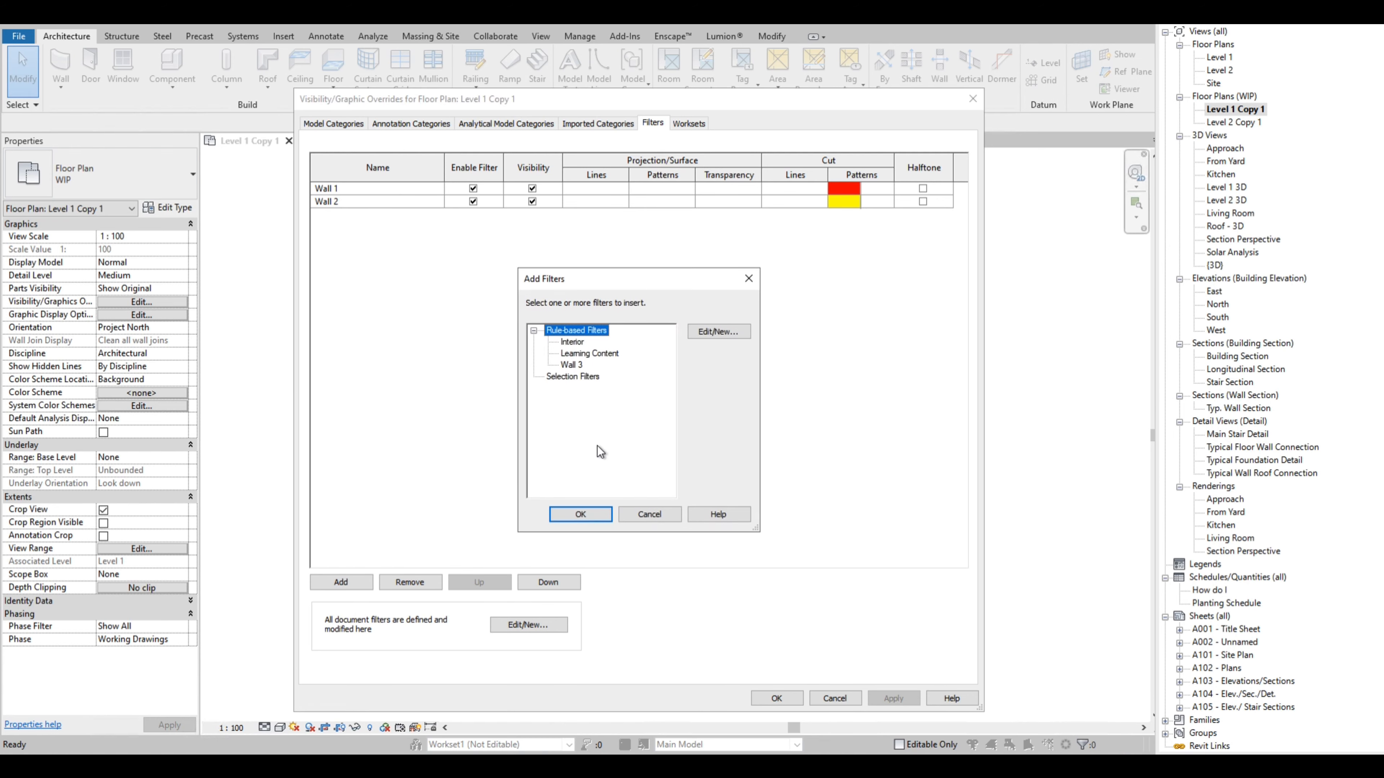
click(573, 365)
click(582, 514)
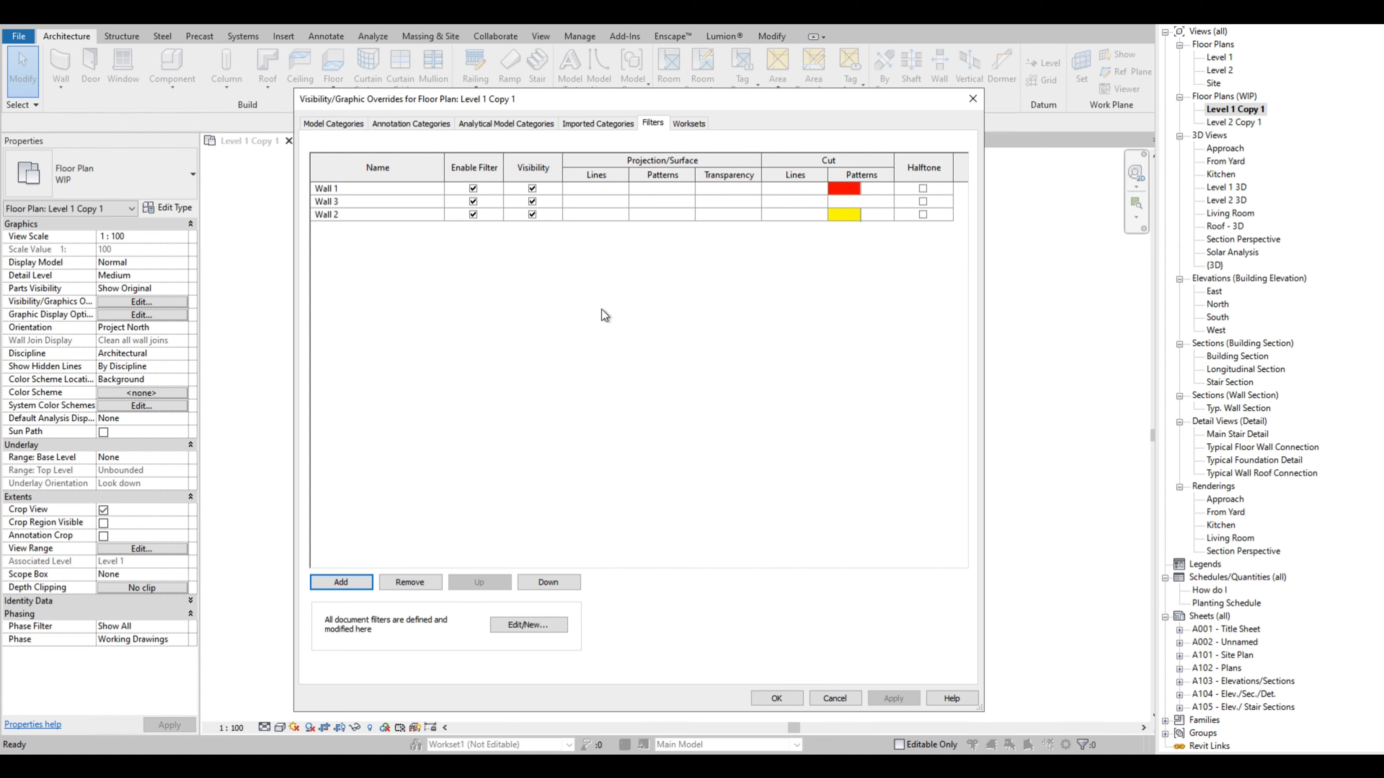
- Override Wall 3's cut foreground pattern with a solid fill in green RGB 128-255-000 and apply the overrides to the plan
click(872, 202)
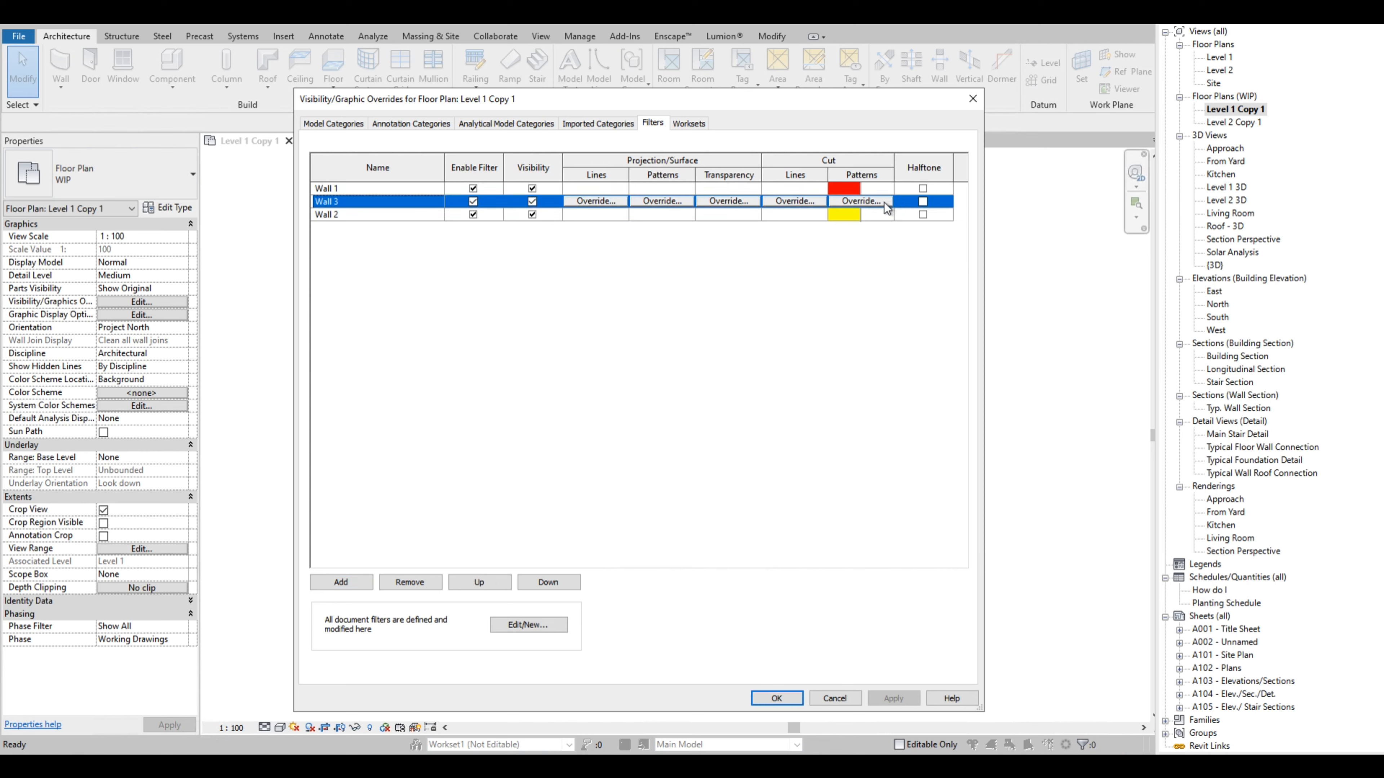
click(863, 201)
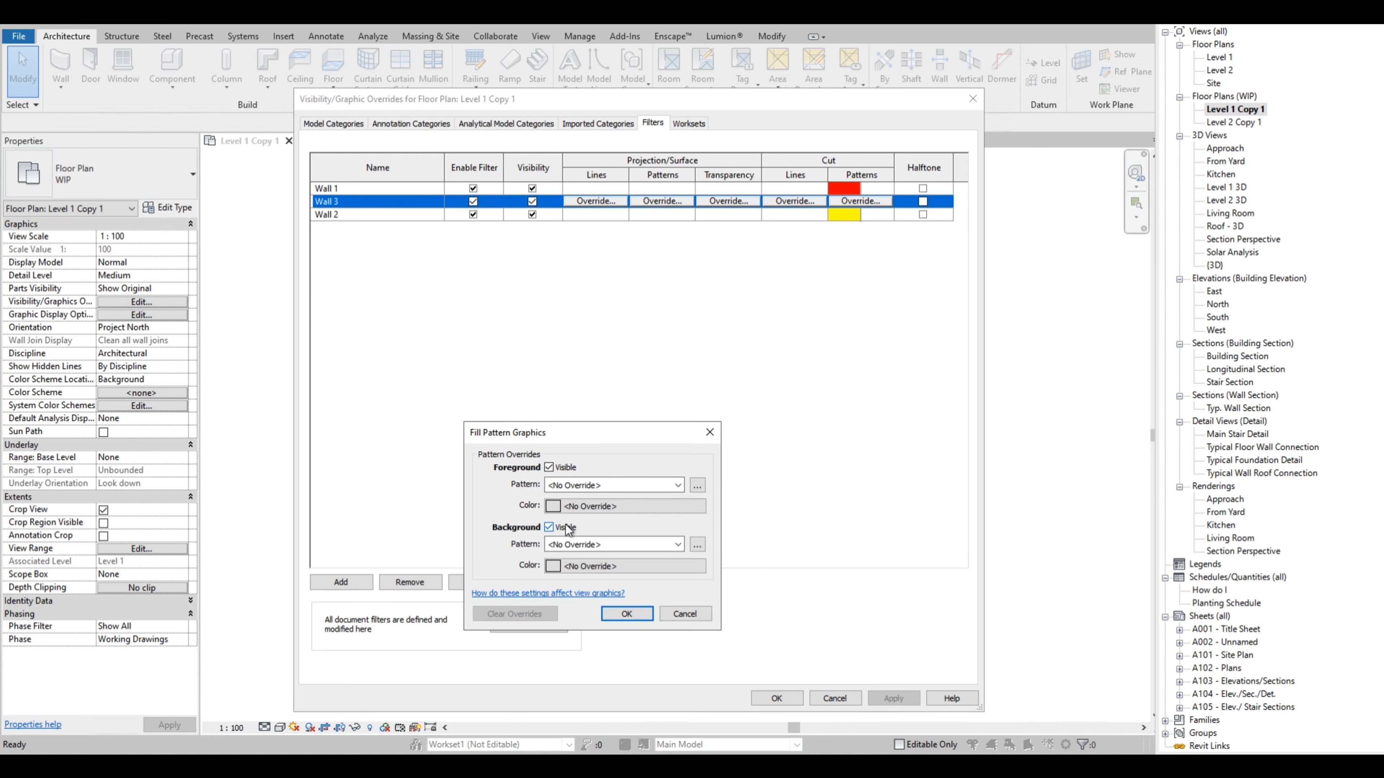
click(609, 487)
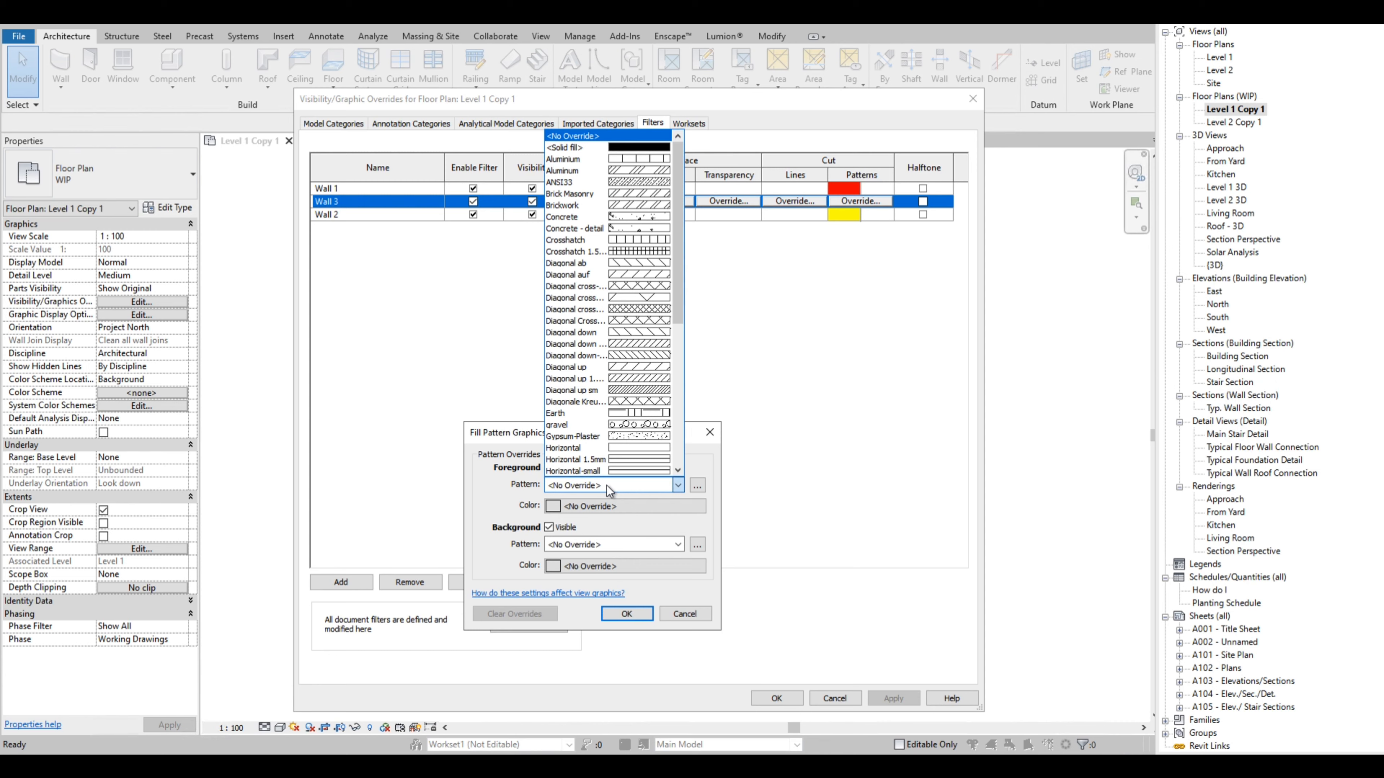
click(640, 150)
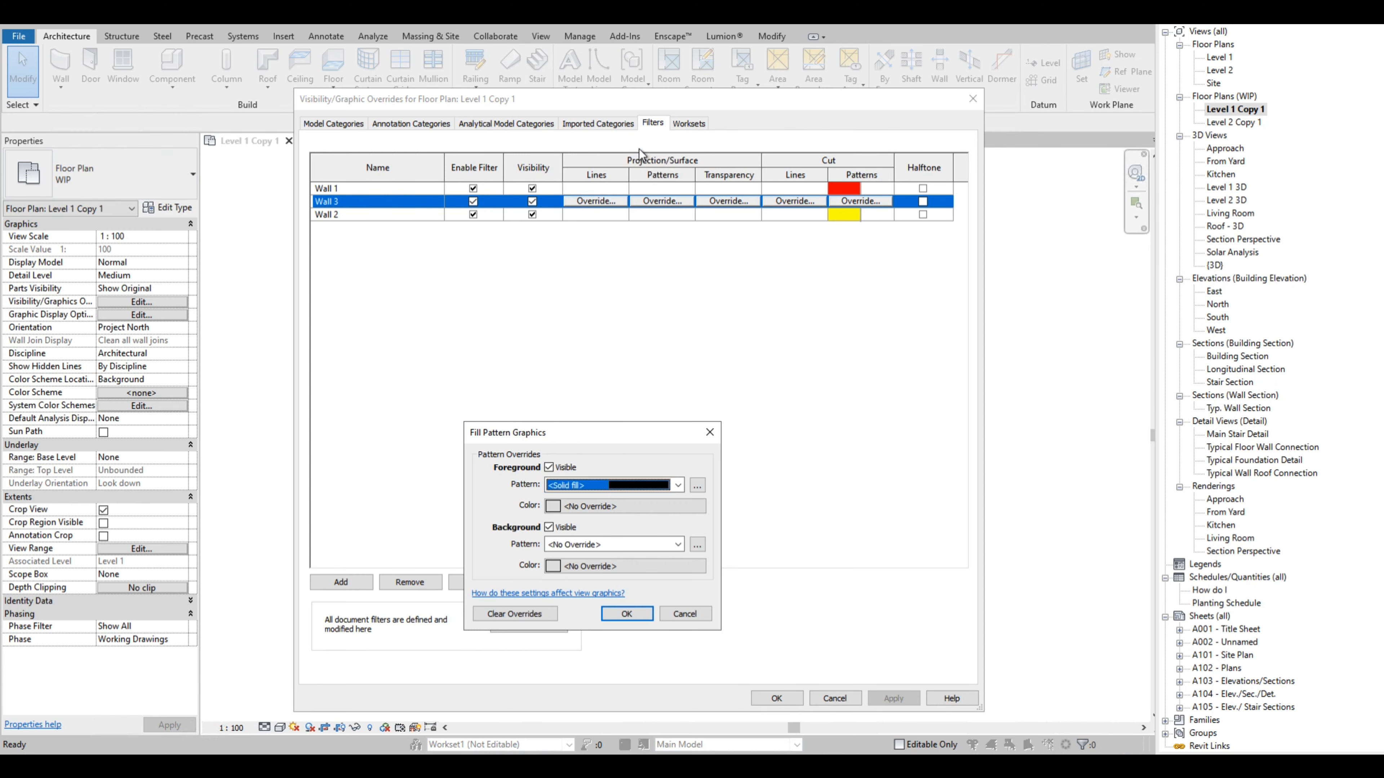
click(576, 506)
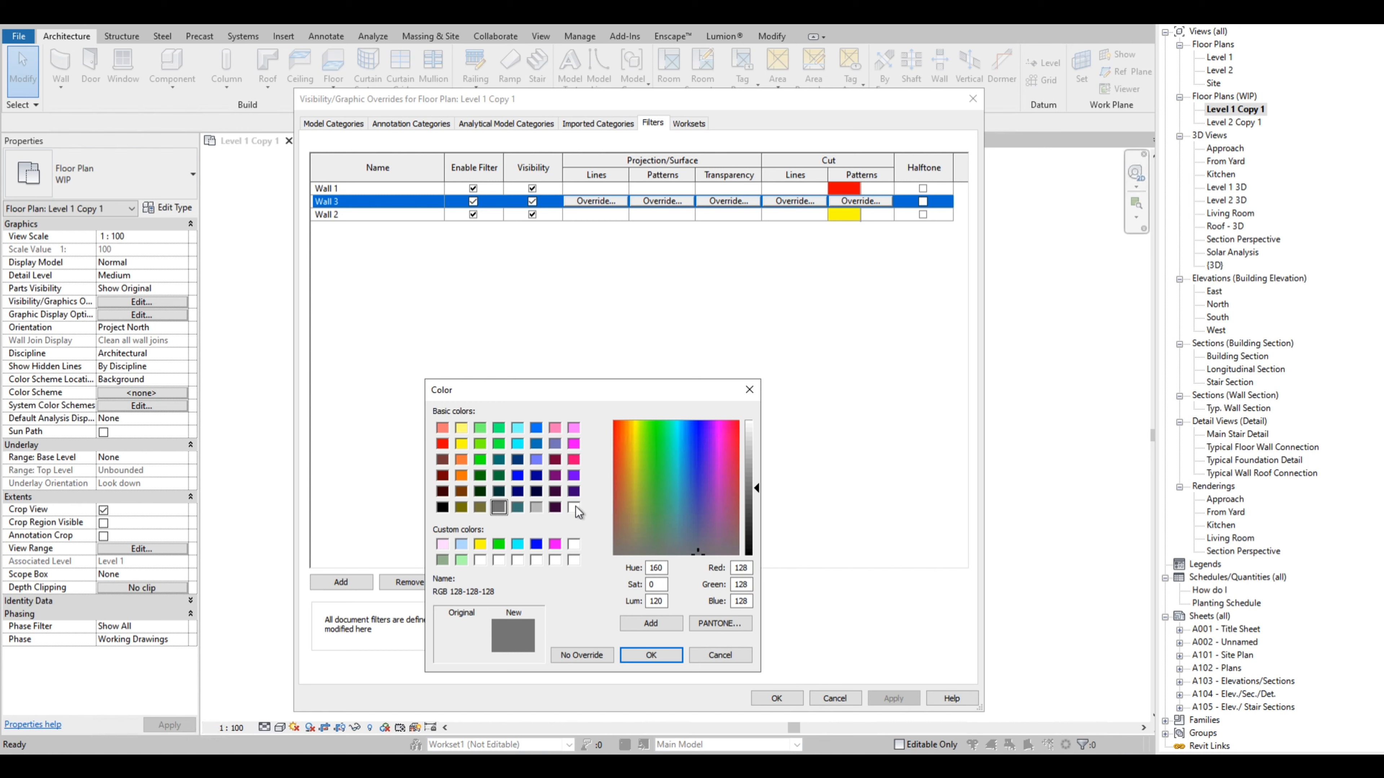
click(480, 444)
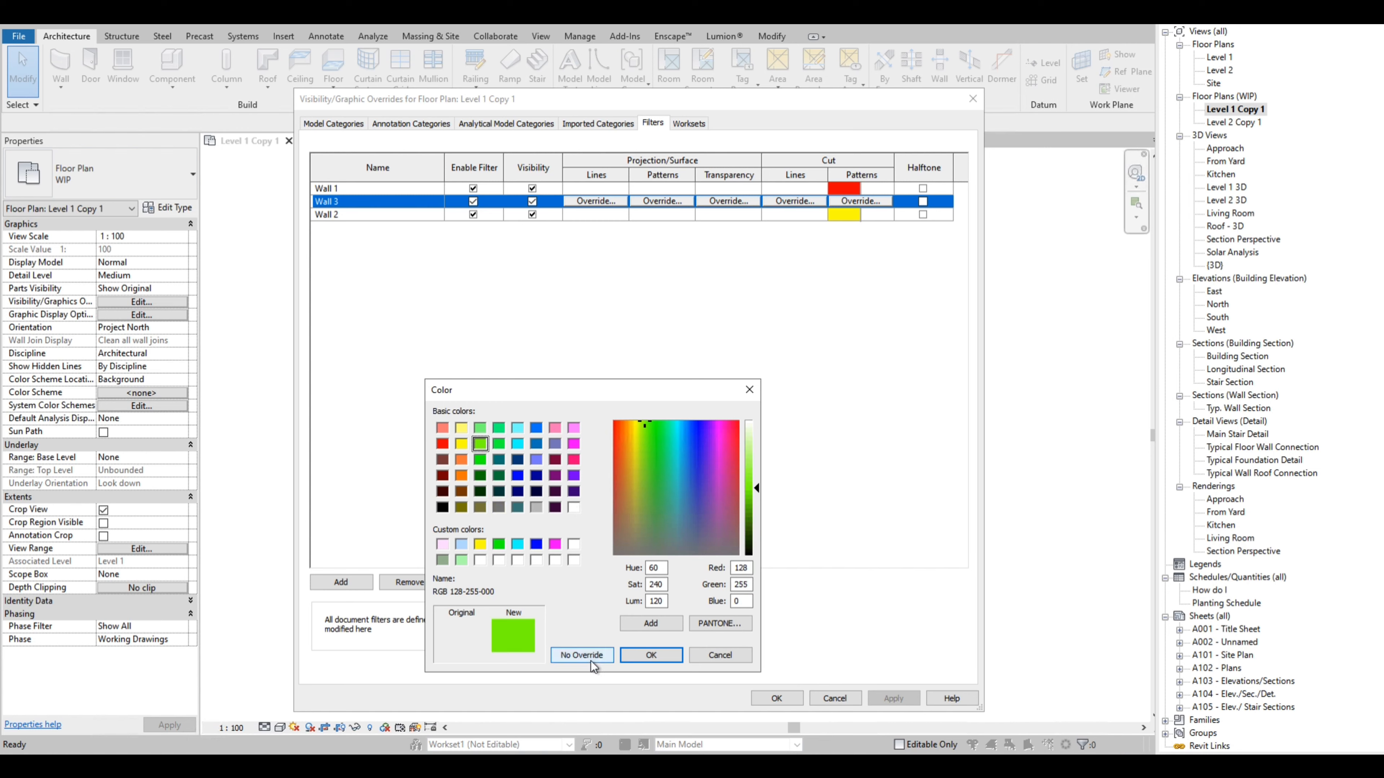
click(651, 656)
click(627, 614)
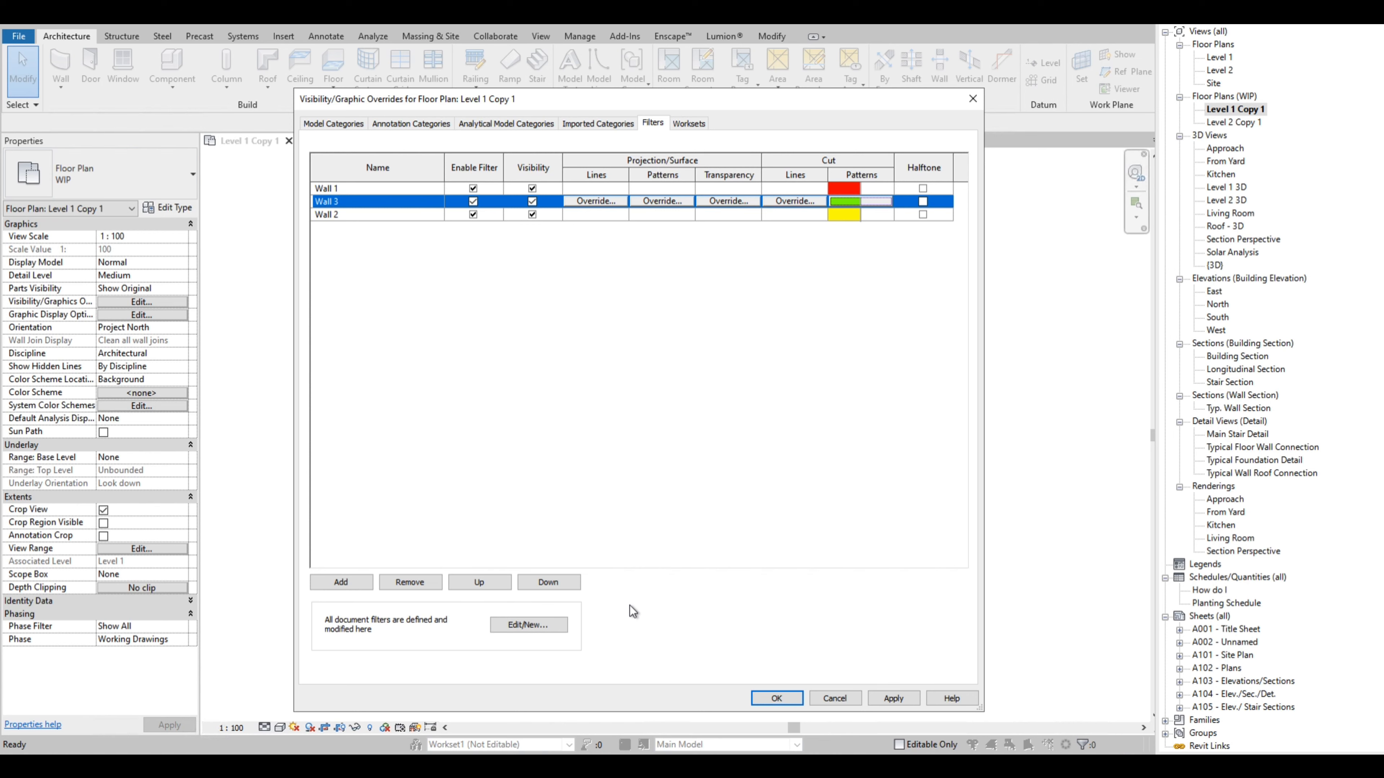
click(776, 698)
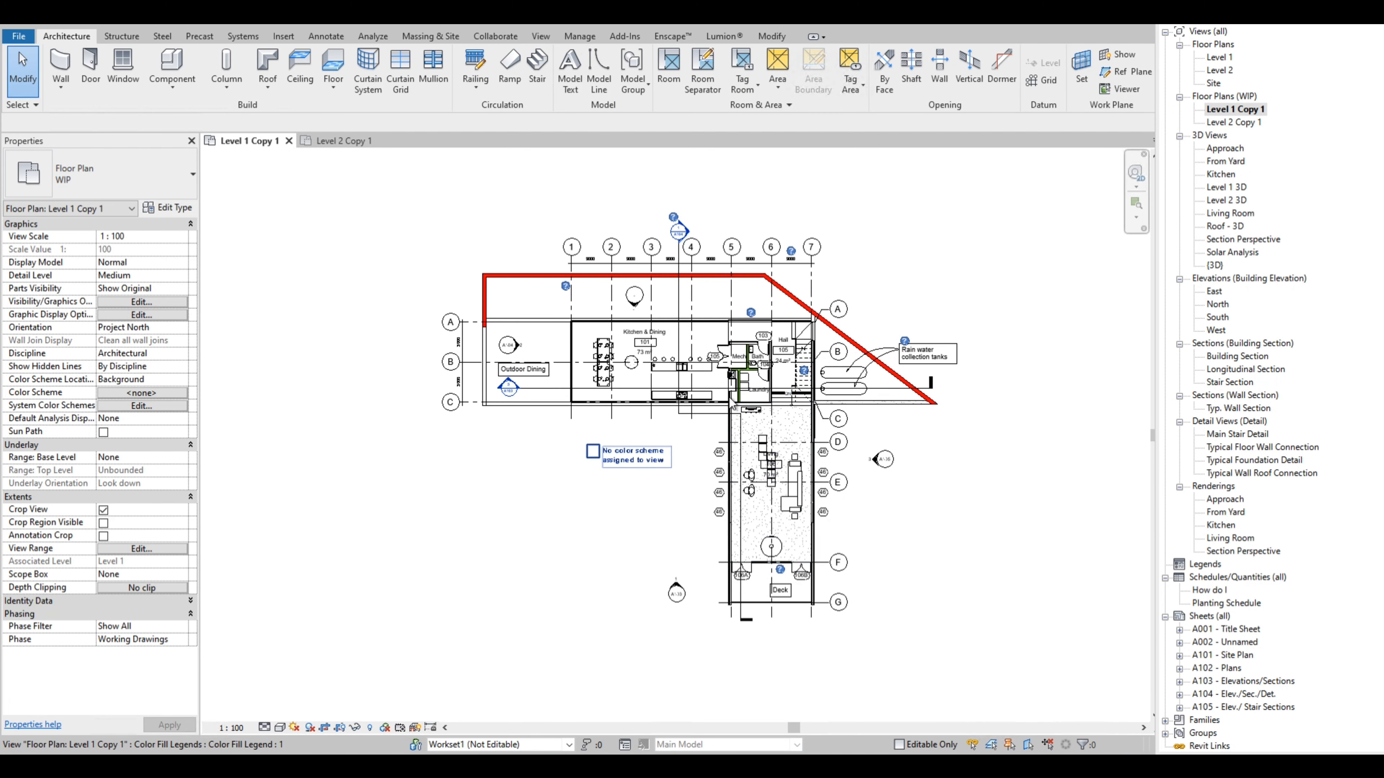
- Examine the coloured walls around the Mech., Bath and Laundry rooms and across the whole plan
scroll(737, 374, up, 5)
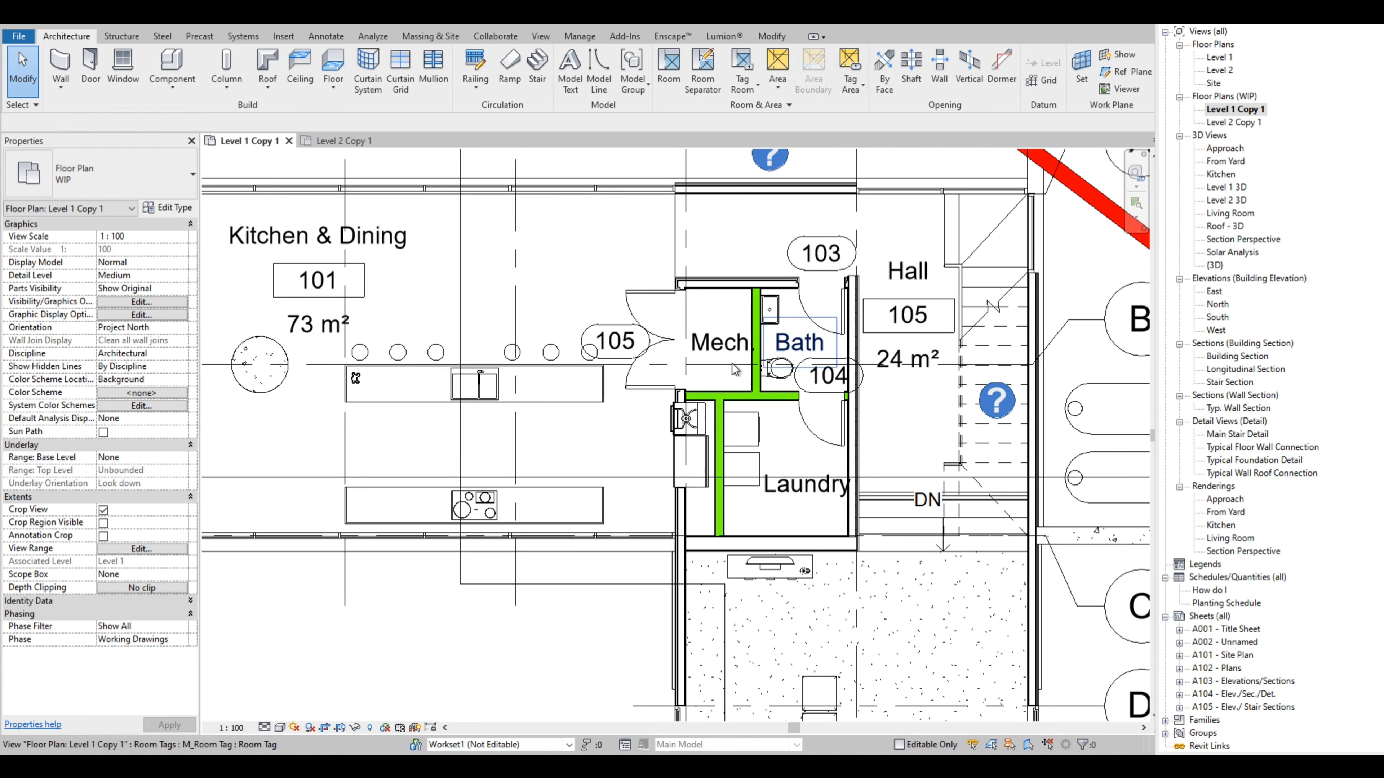
scroll(763, 442, down, 2)
scroll(763, 365, down, 5)
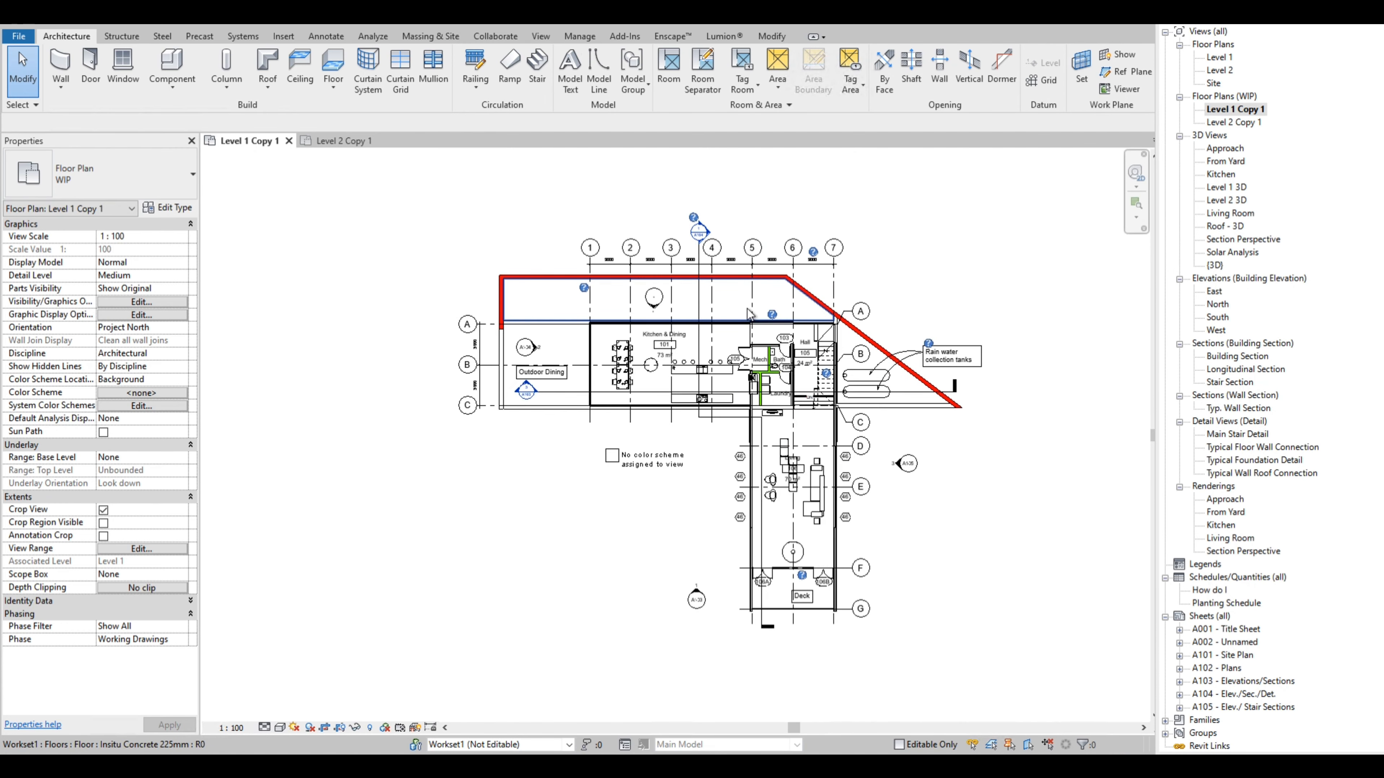
scroll(763, 365, up, 2)
scroll(739, 385, up, 4)
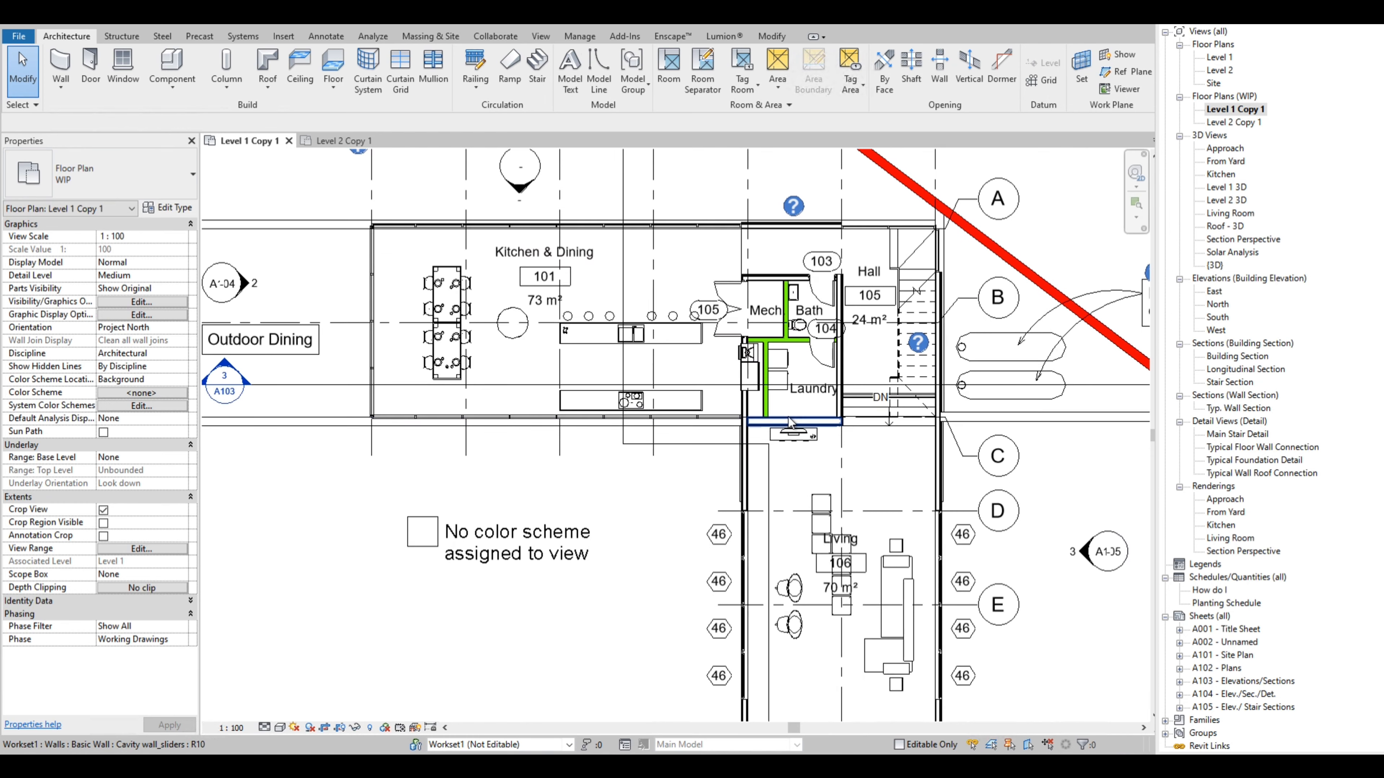
scroll(748, 466, down, 2)
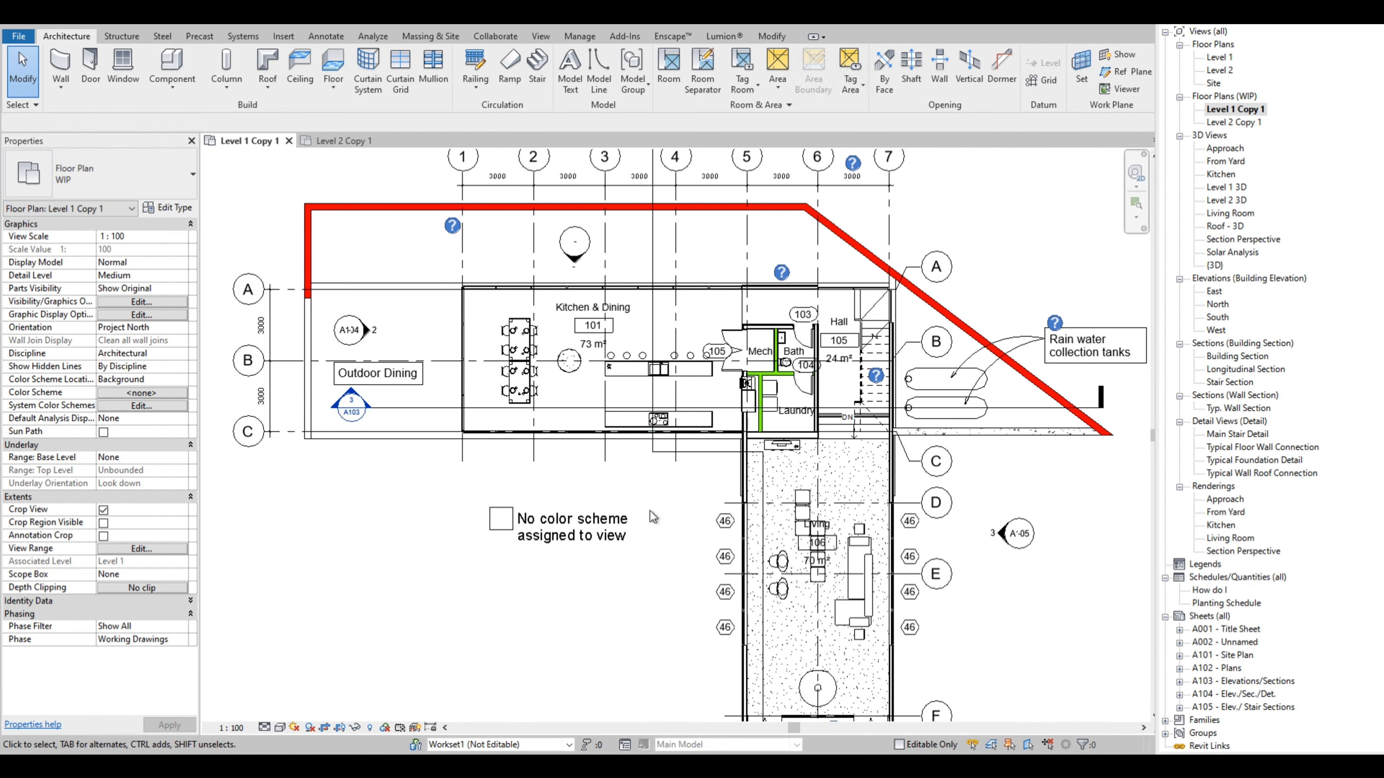
scroll(656, 557, down, 1)
middle_drag(636, 575, 619, 512)
scroll(625, 553, down, 1)
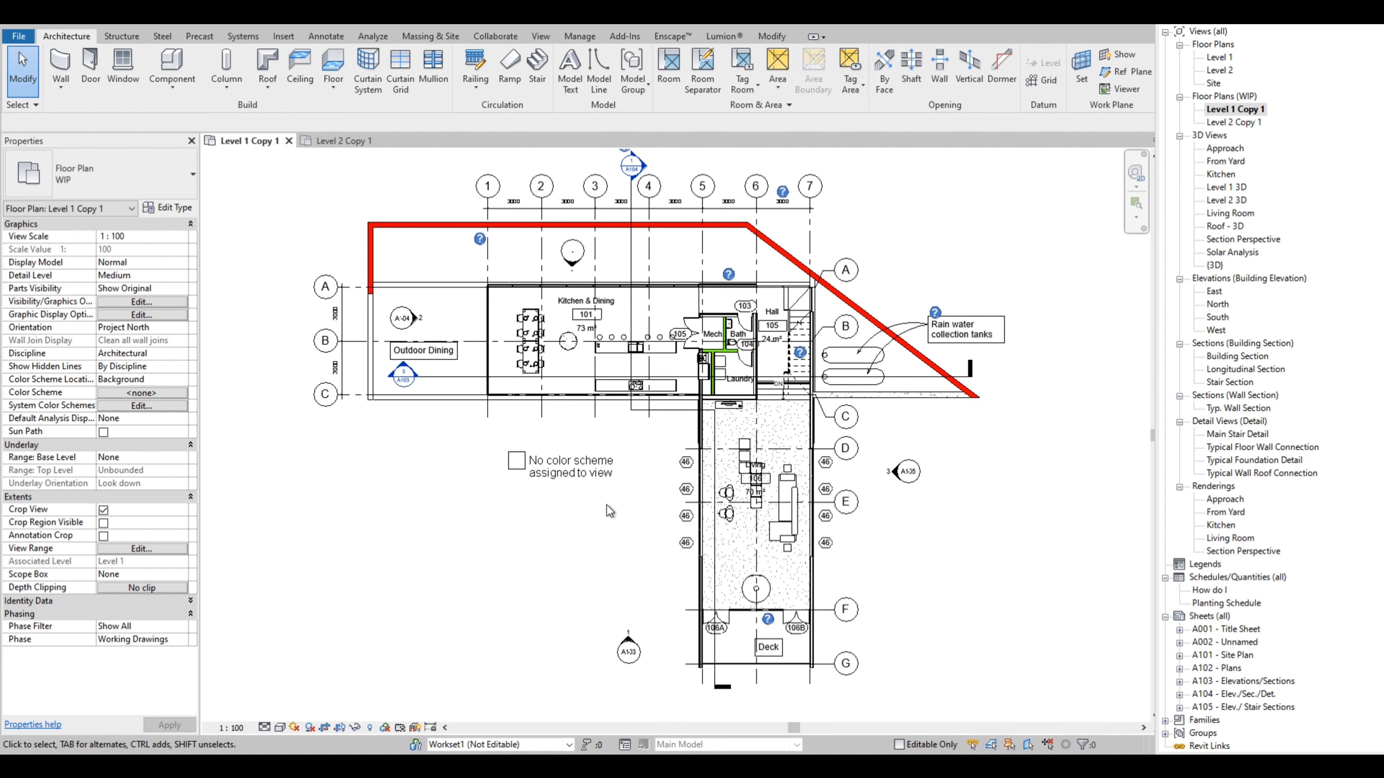
- Reopen the Level 1 Copy 1 plan's filter overrides and create a rule-based filter named "Furniture"
click(158, 304)
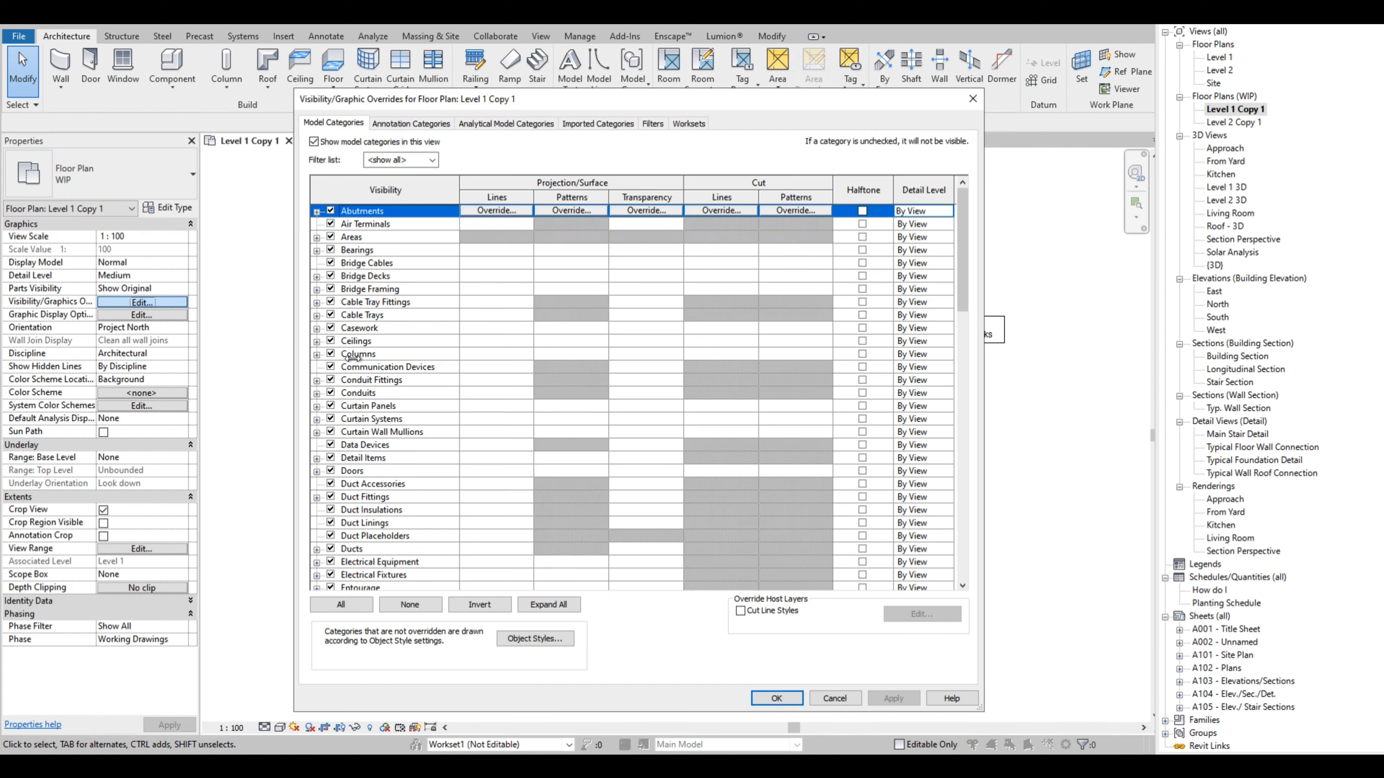
click(663, 122)
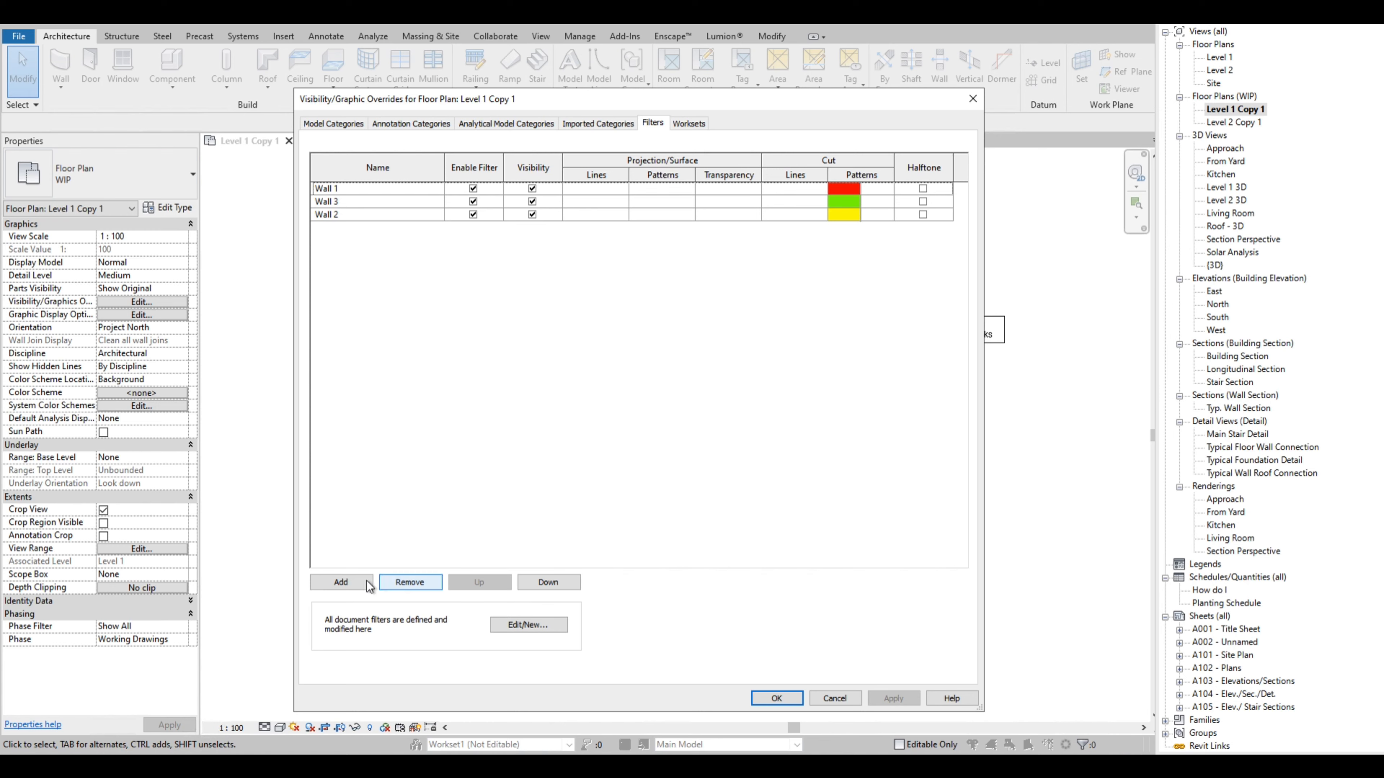
click(349, 582)
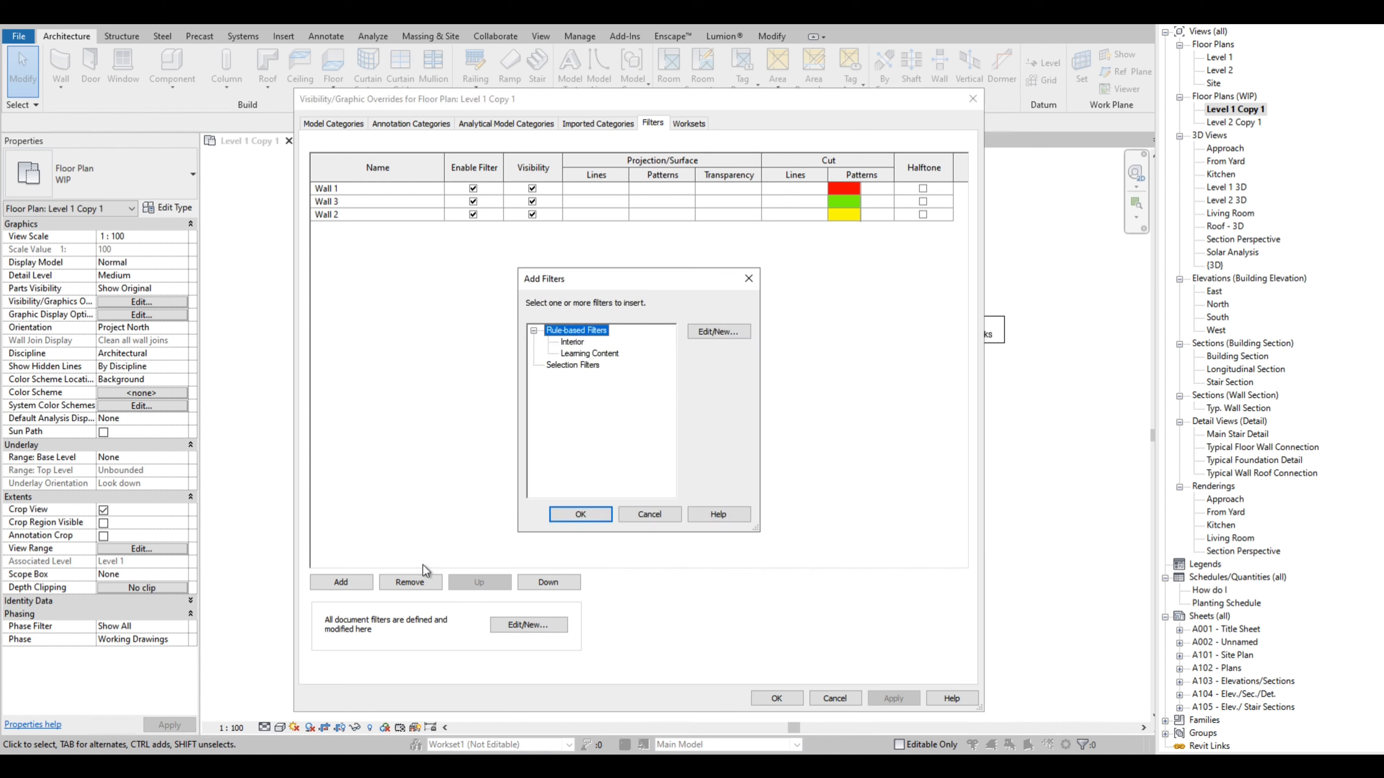
click(715, 332)
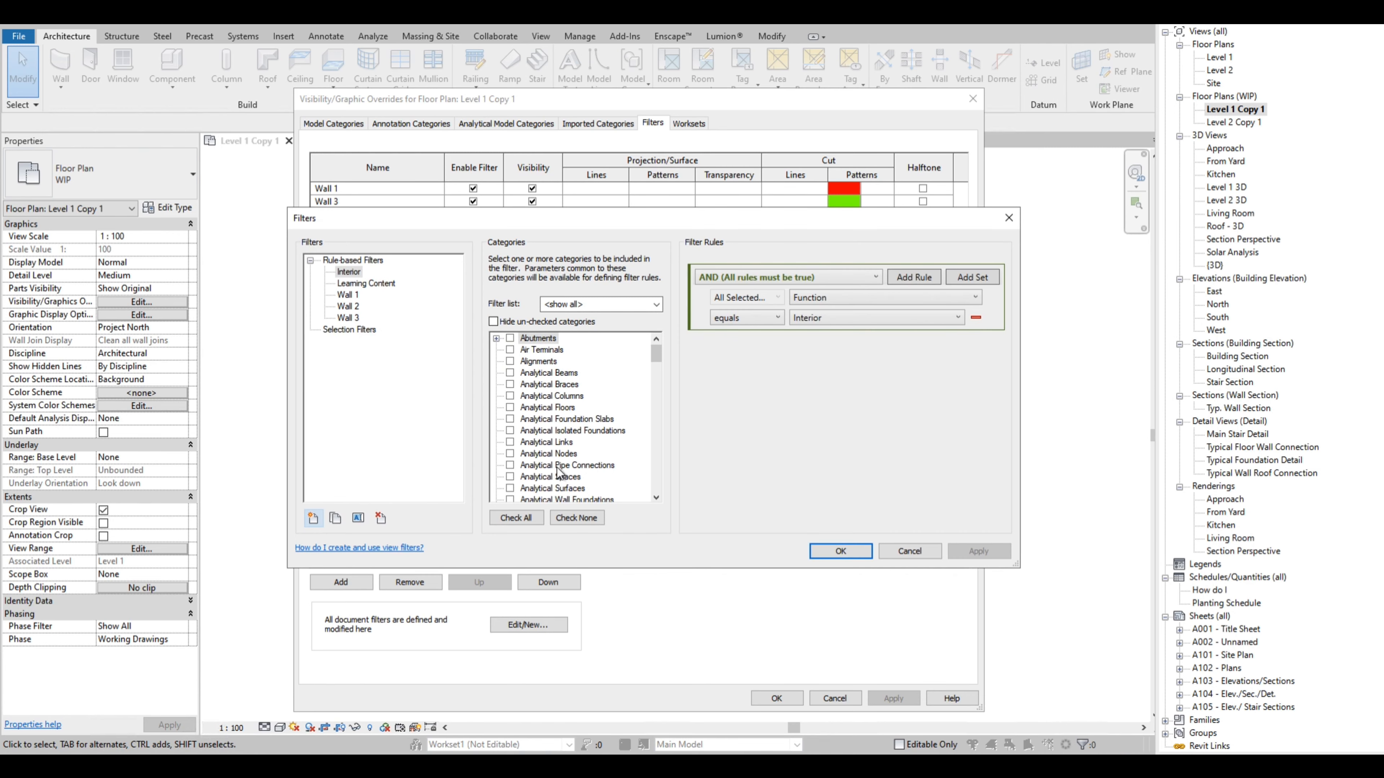
scroll(559, 472, down, 2)
scroll(559, 473, down, 1)
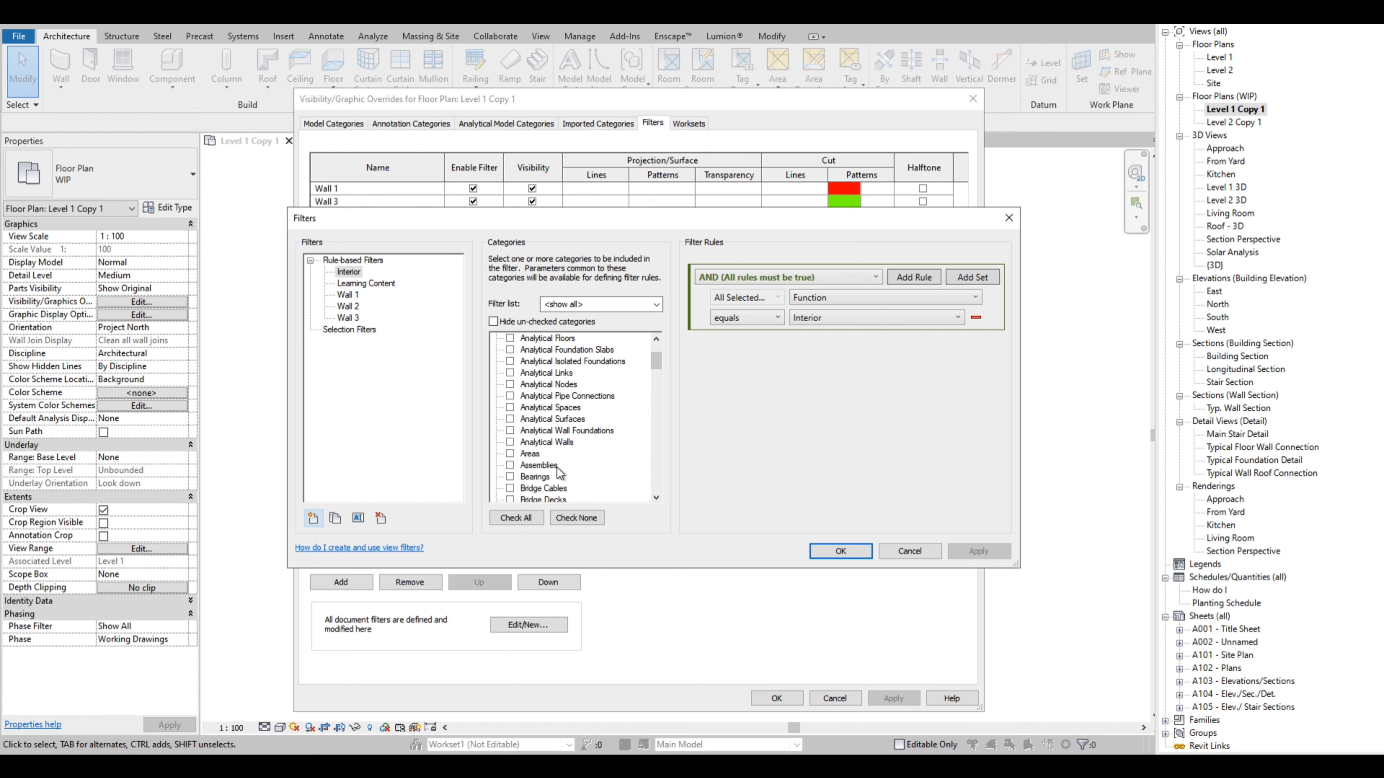
click(315, 520)
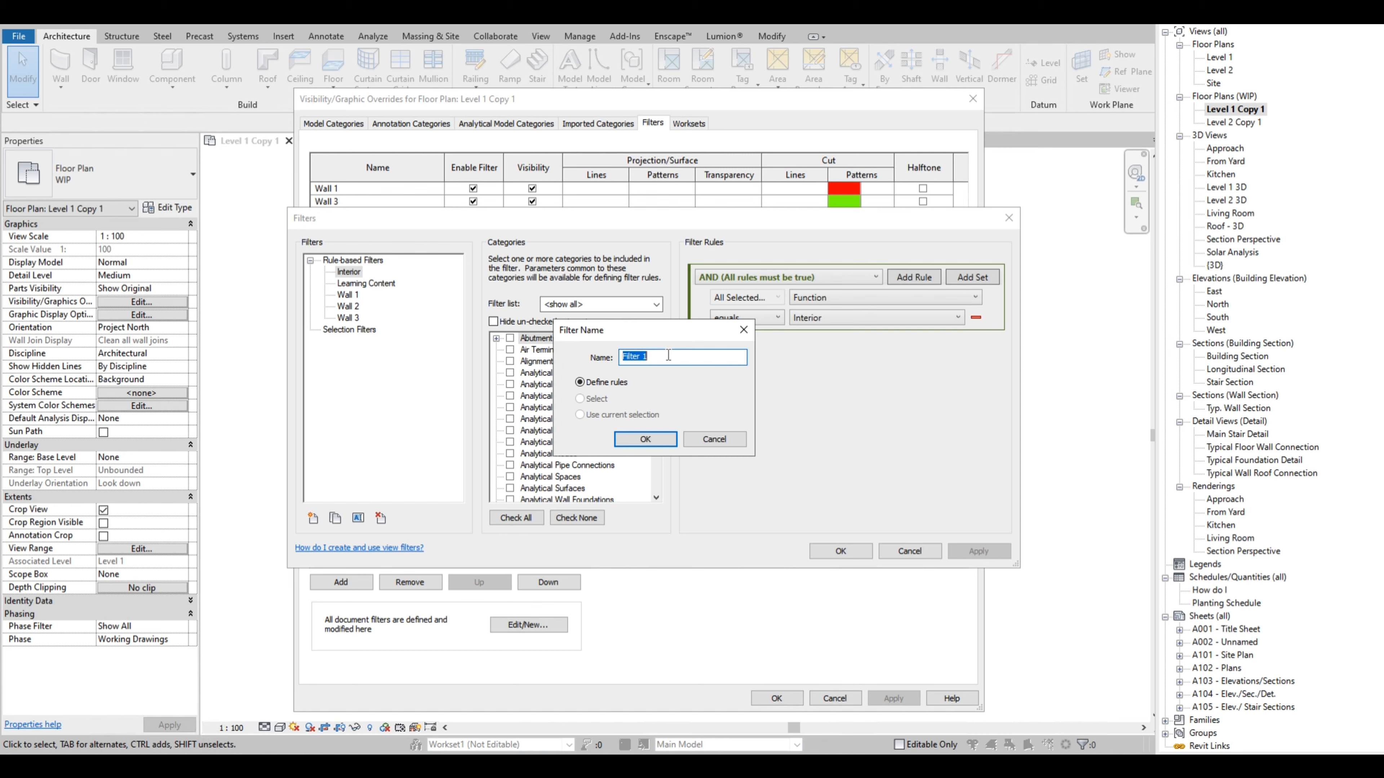
text(Furniture)
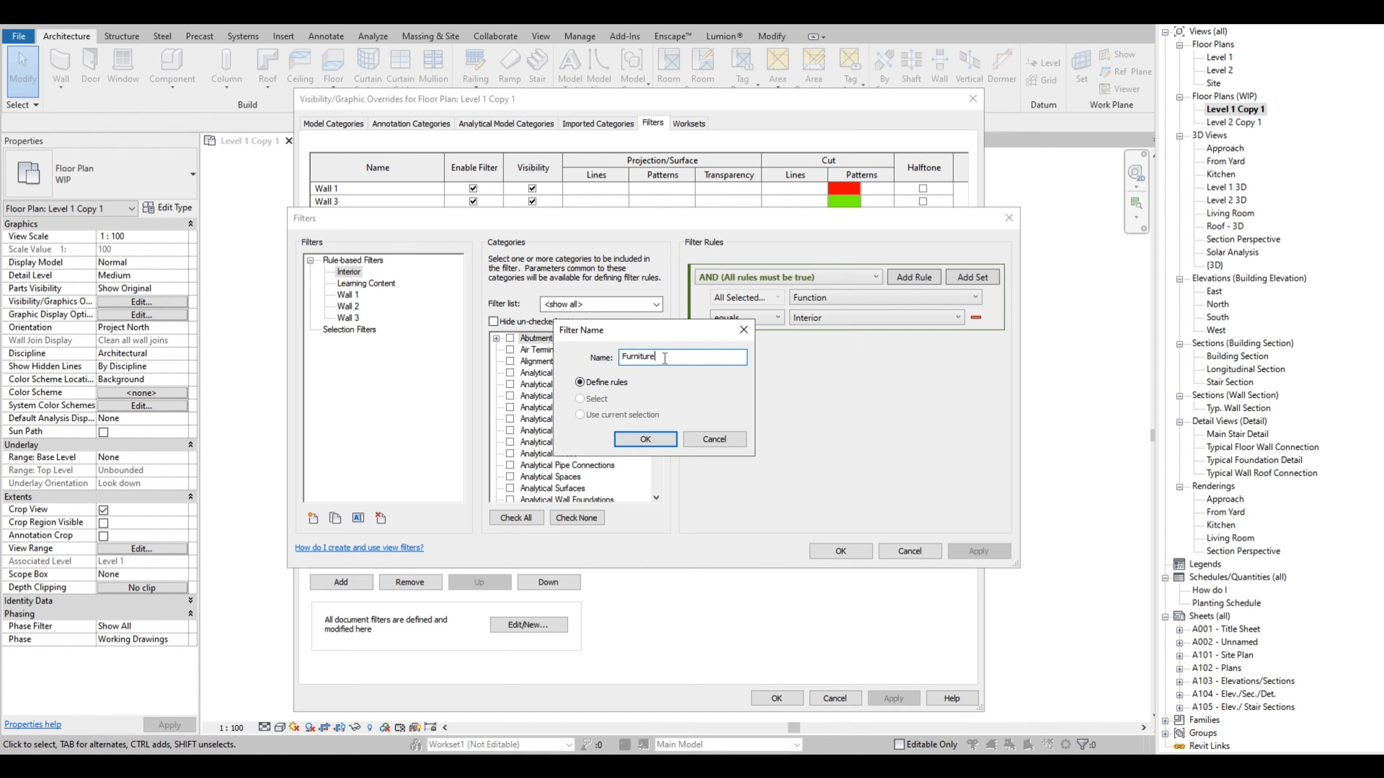
click(643, 439)
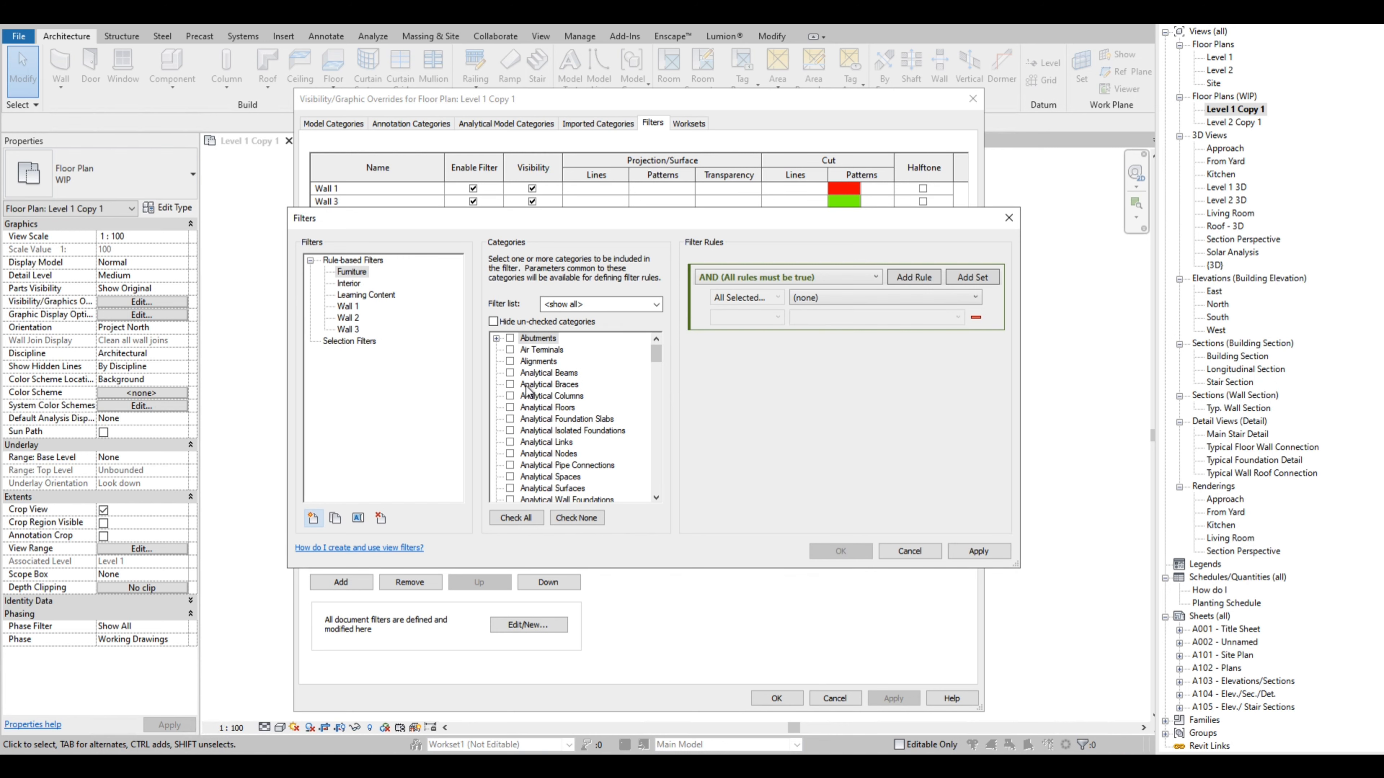
- Assign the Furniture category to the Furniture filter and hide the unchecked categories
drag(658, 355, 656, 434)
scroll(647, 448, down, 6)
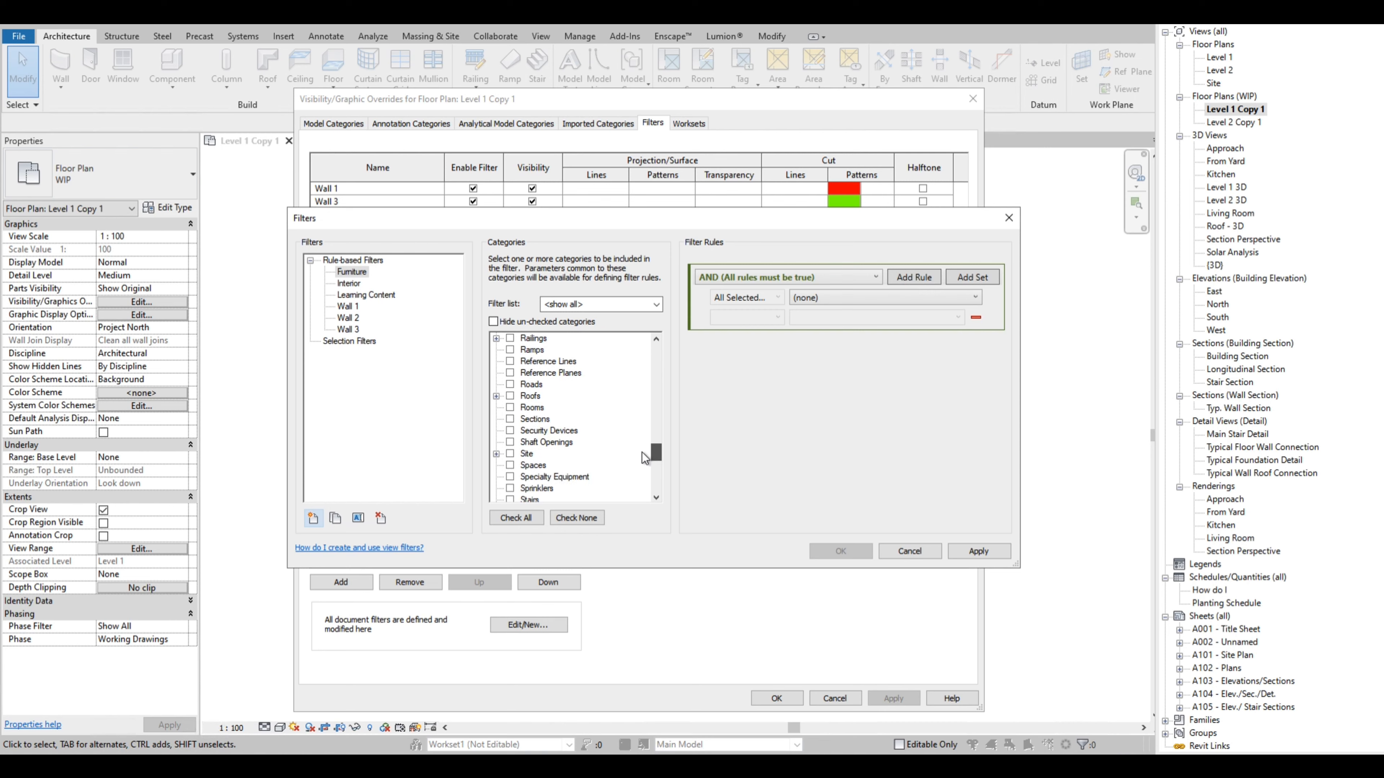
scroll(640, 461, up, 10)
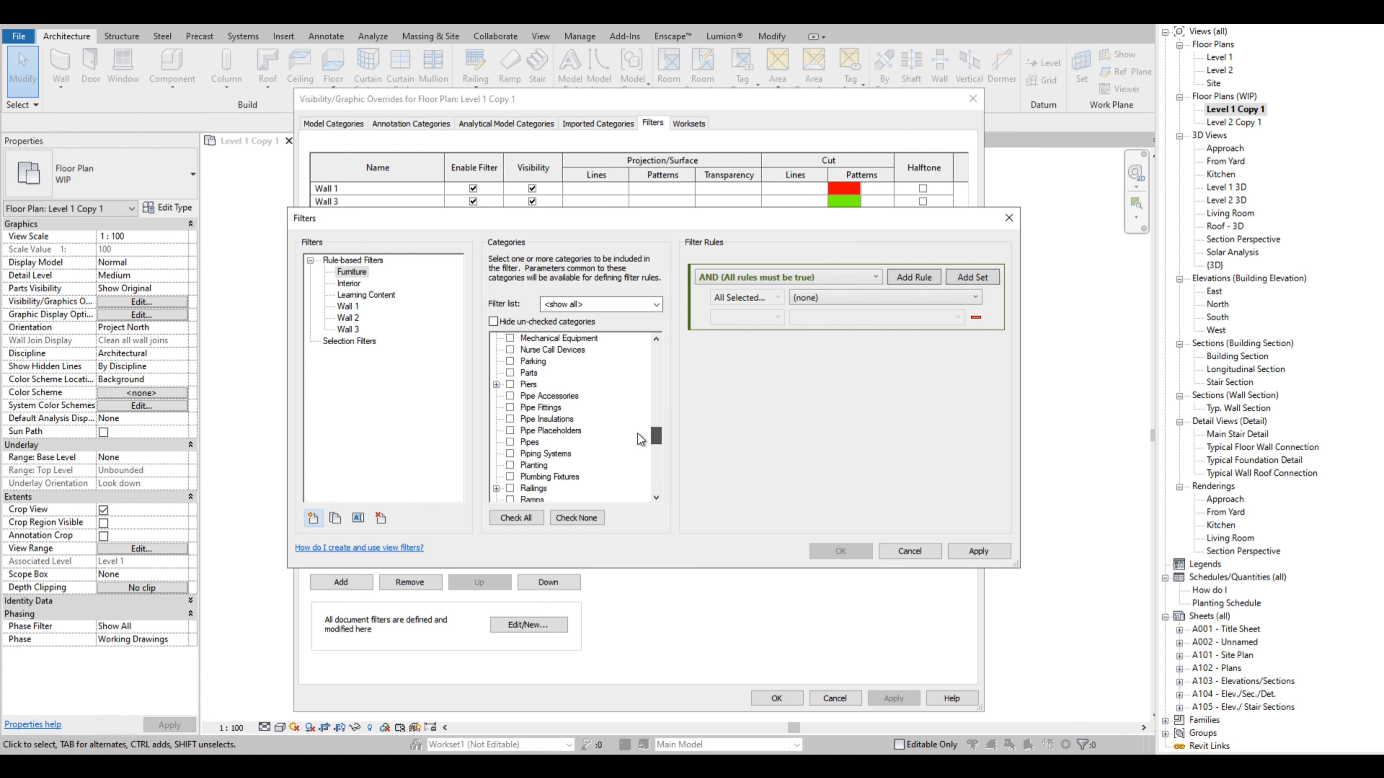
scroll(640, 418, up, 1)
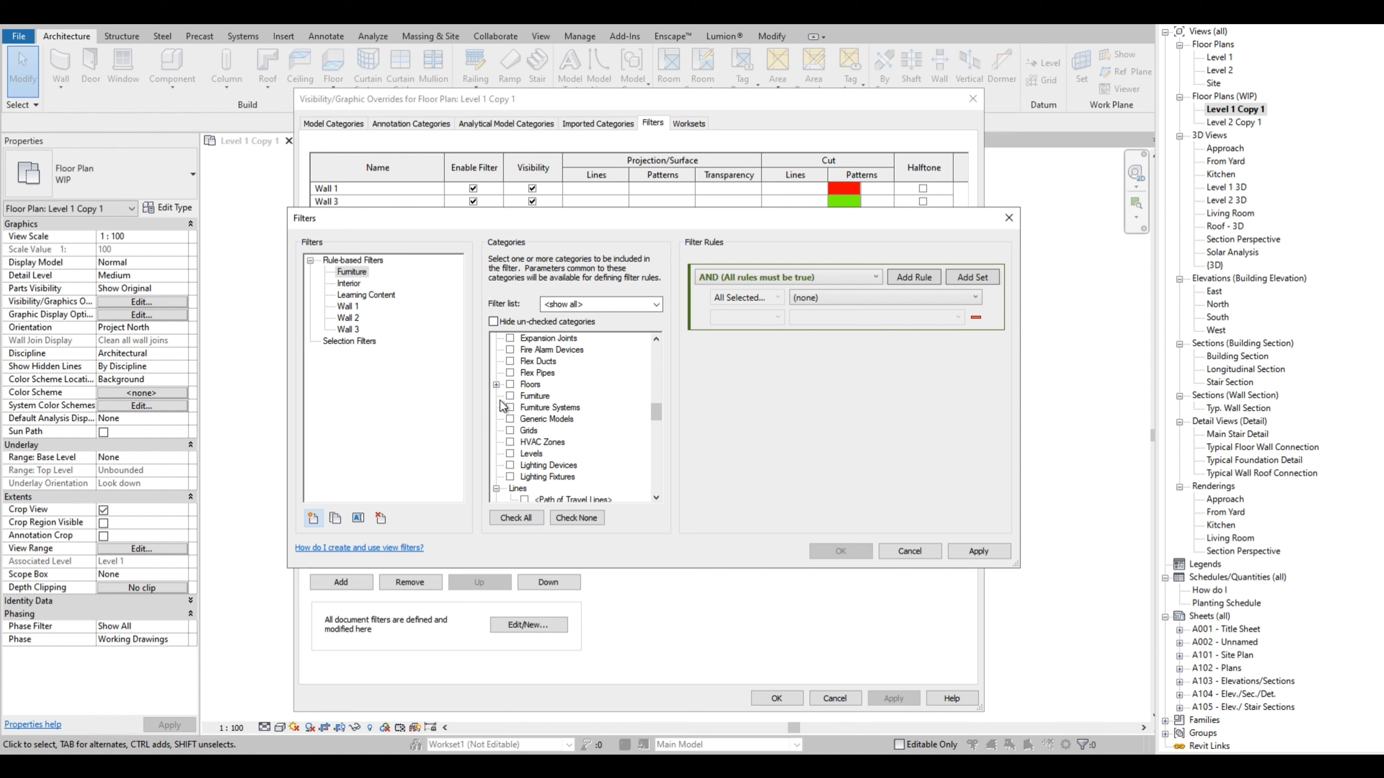
click(510, 397)
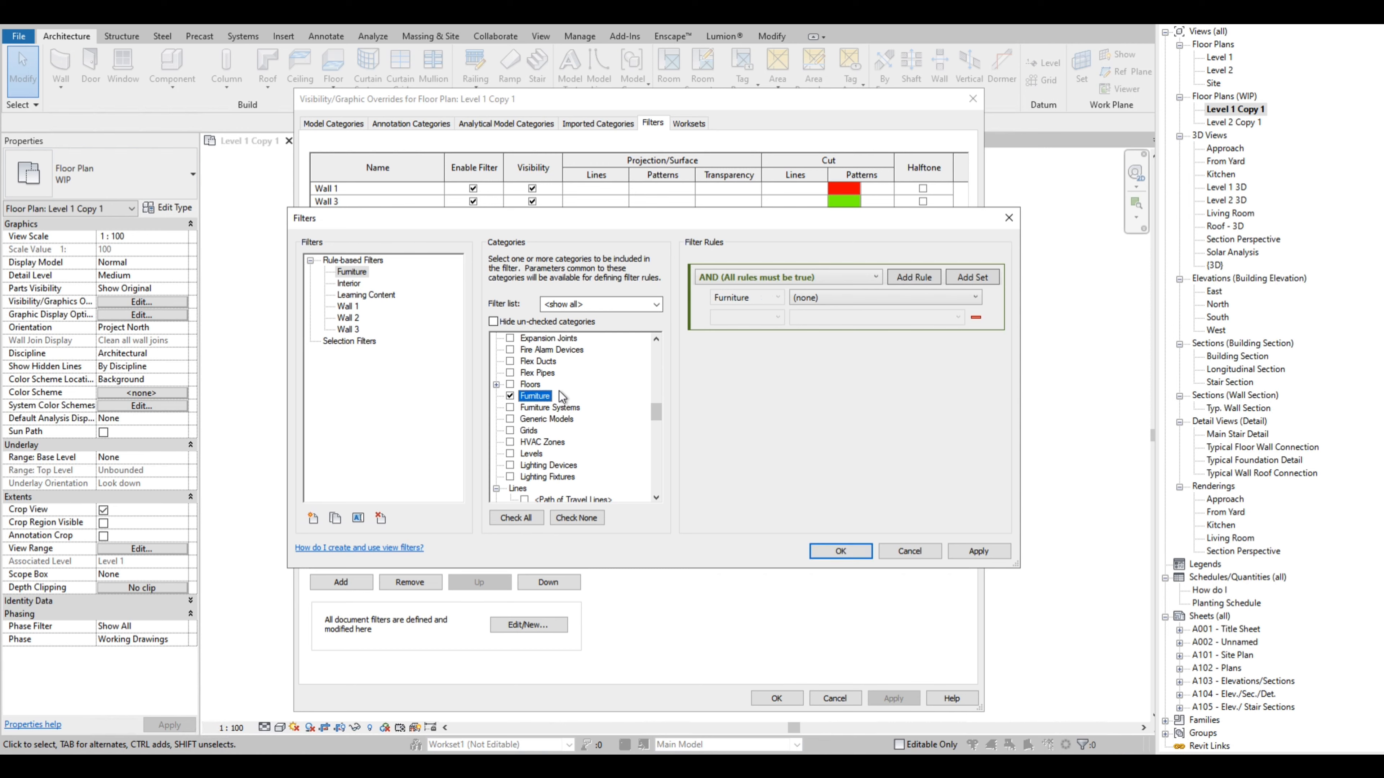
click(493, 321)
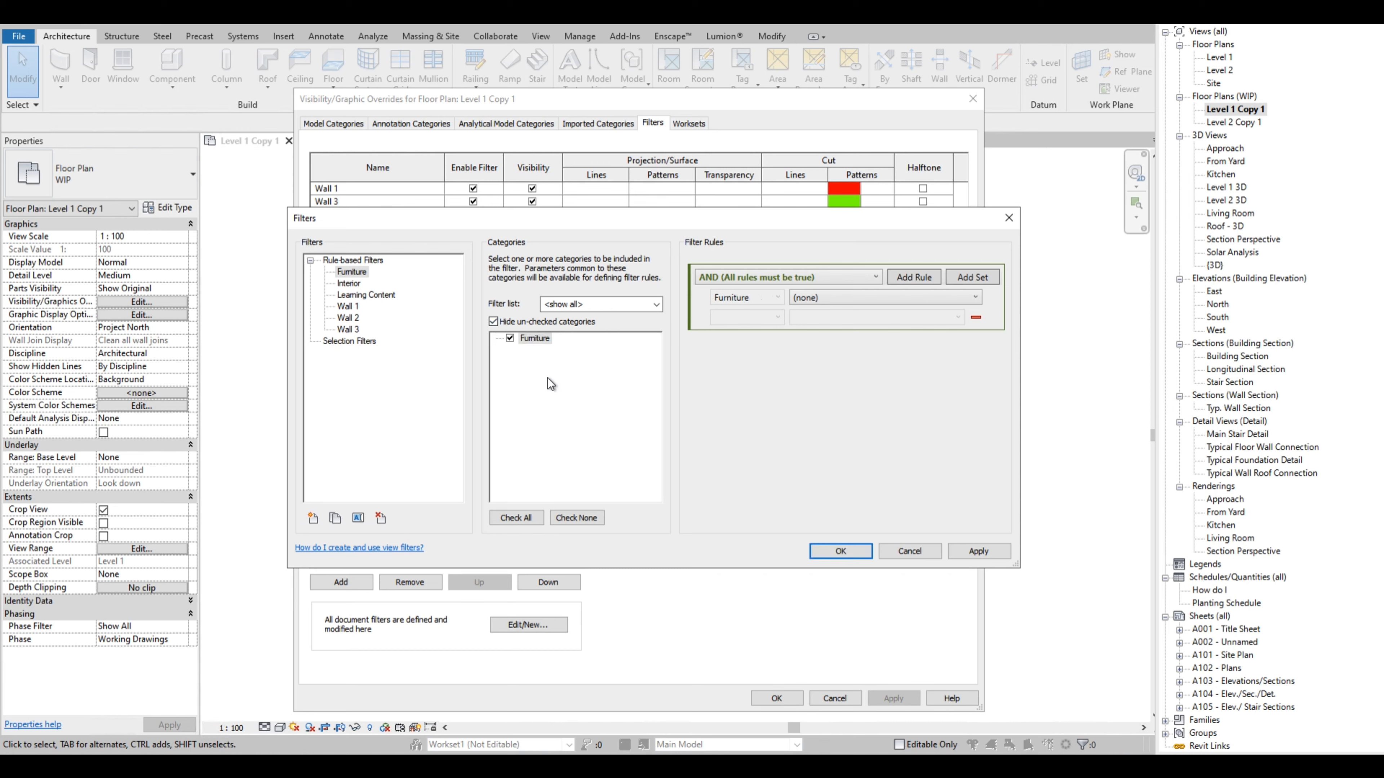
- Review the available rule parameters, save the Furniture filter with its rule left at (none), and add it to the plan's filter overrides
click(868, 297)
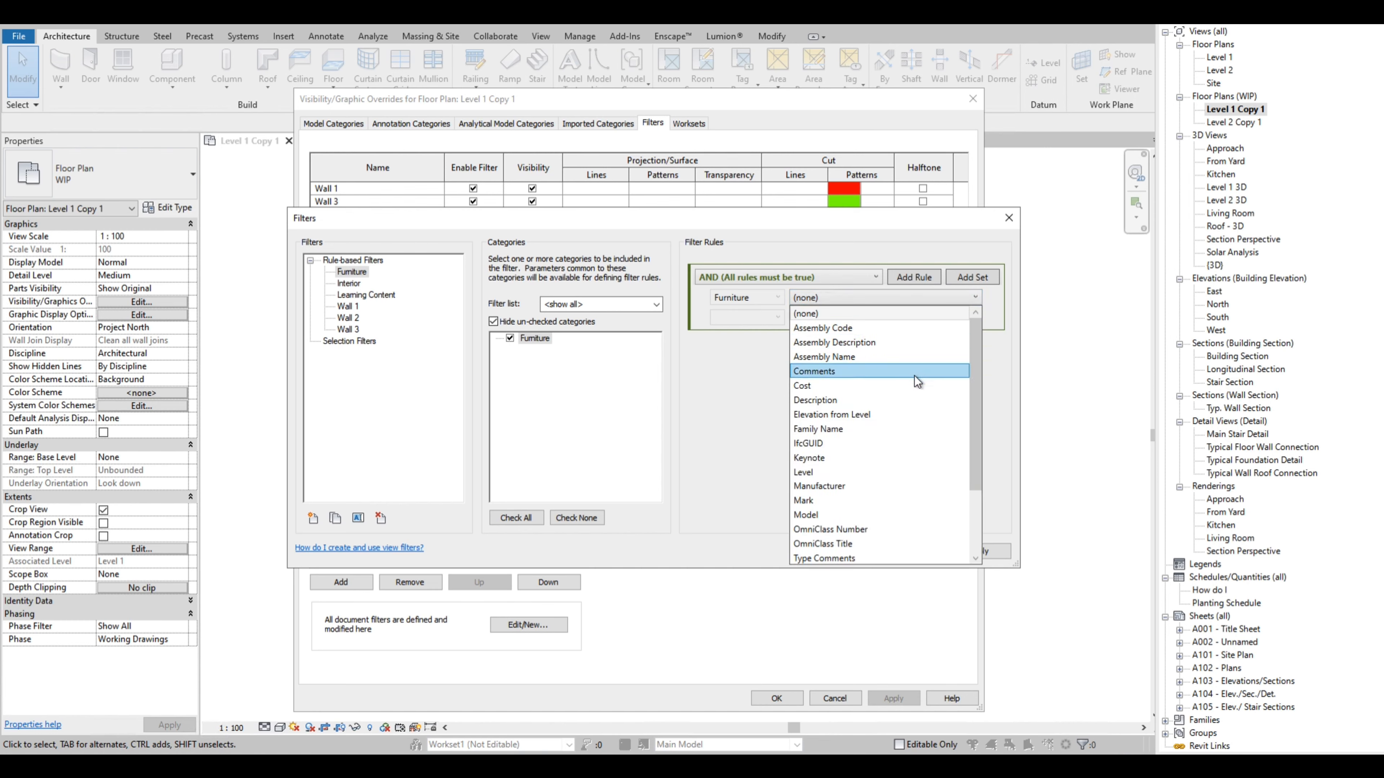
scroll(910, 370, down, 2)
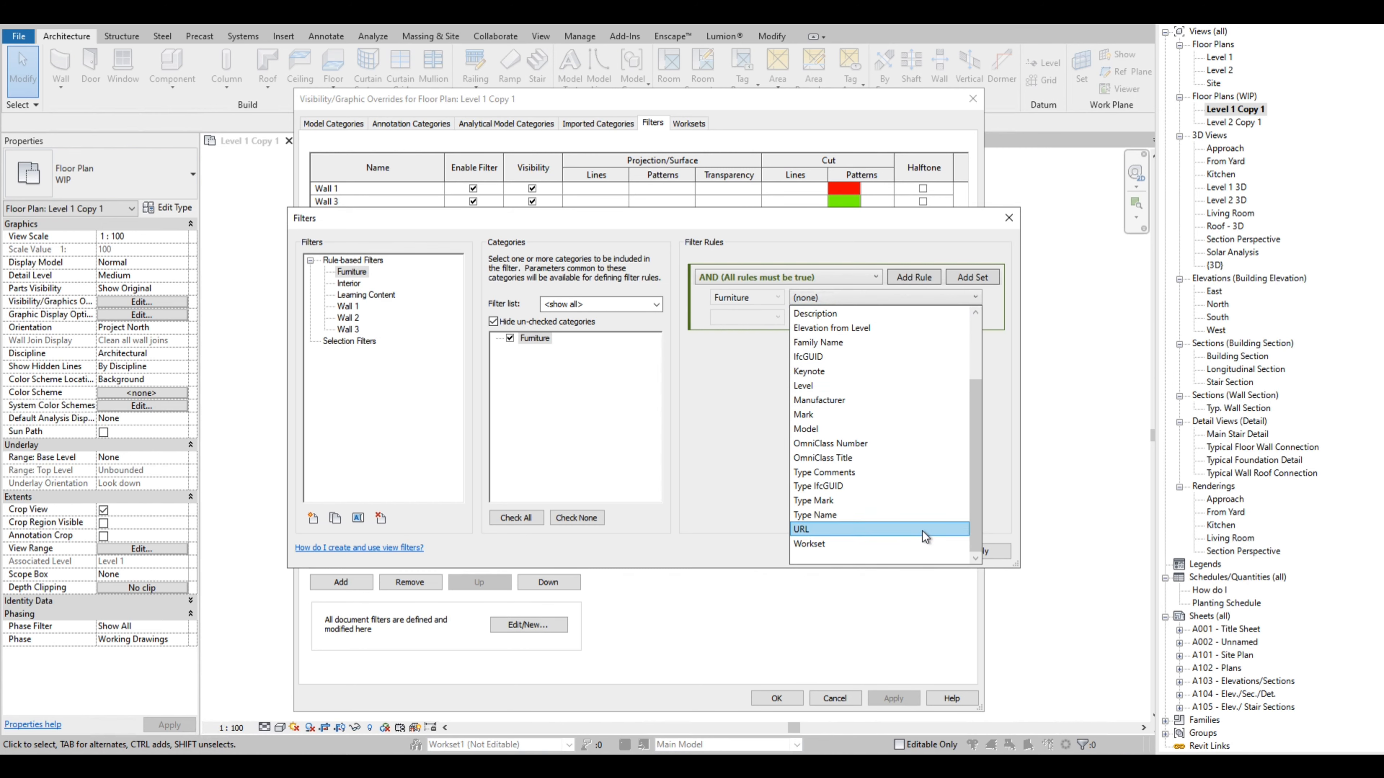
click(744, 449)
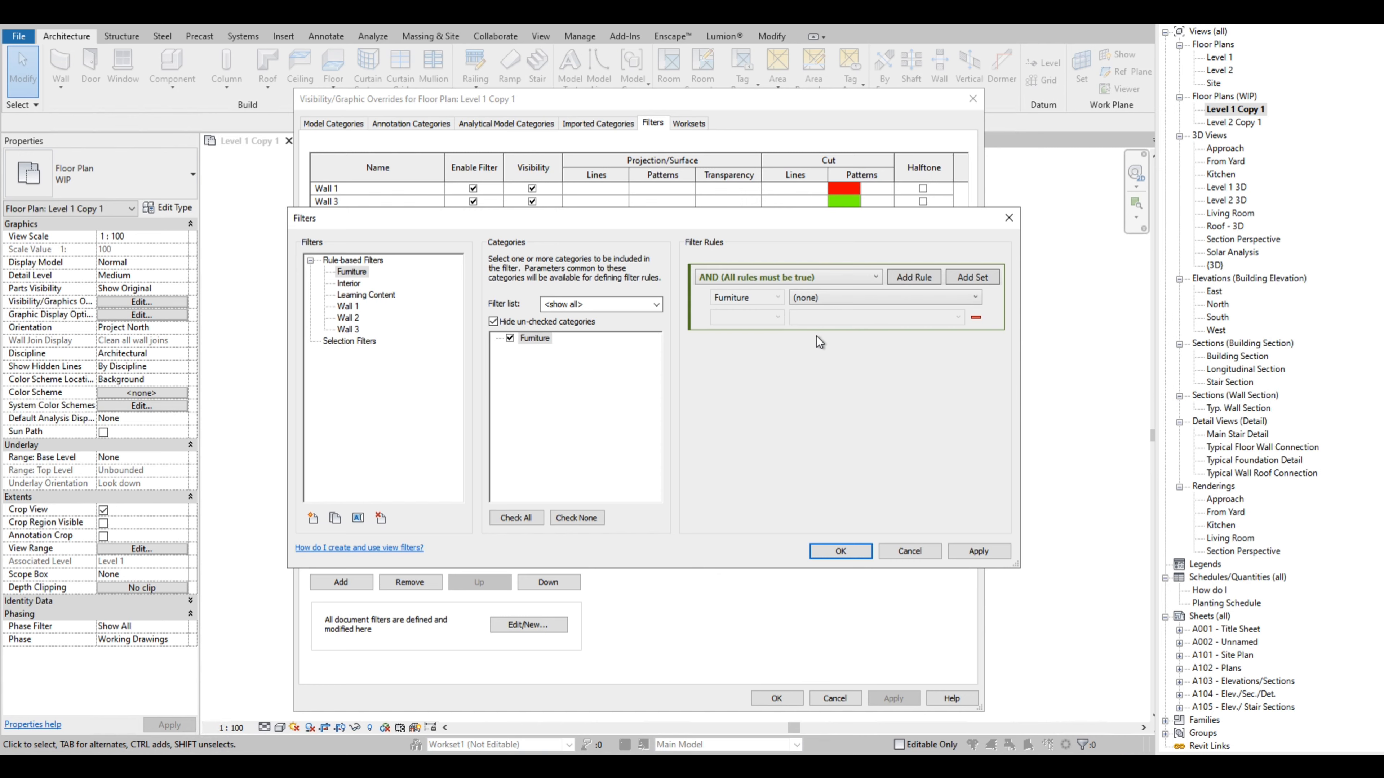
click(840, 550)
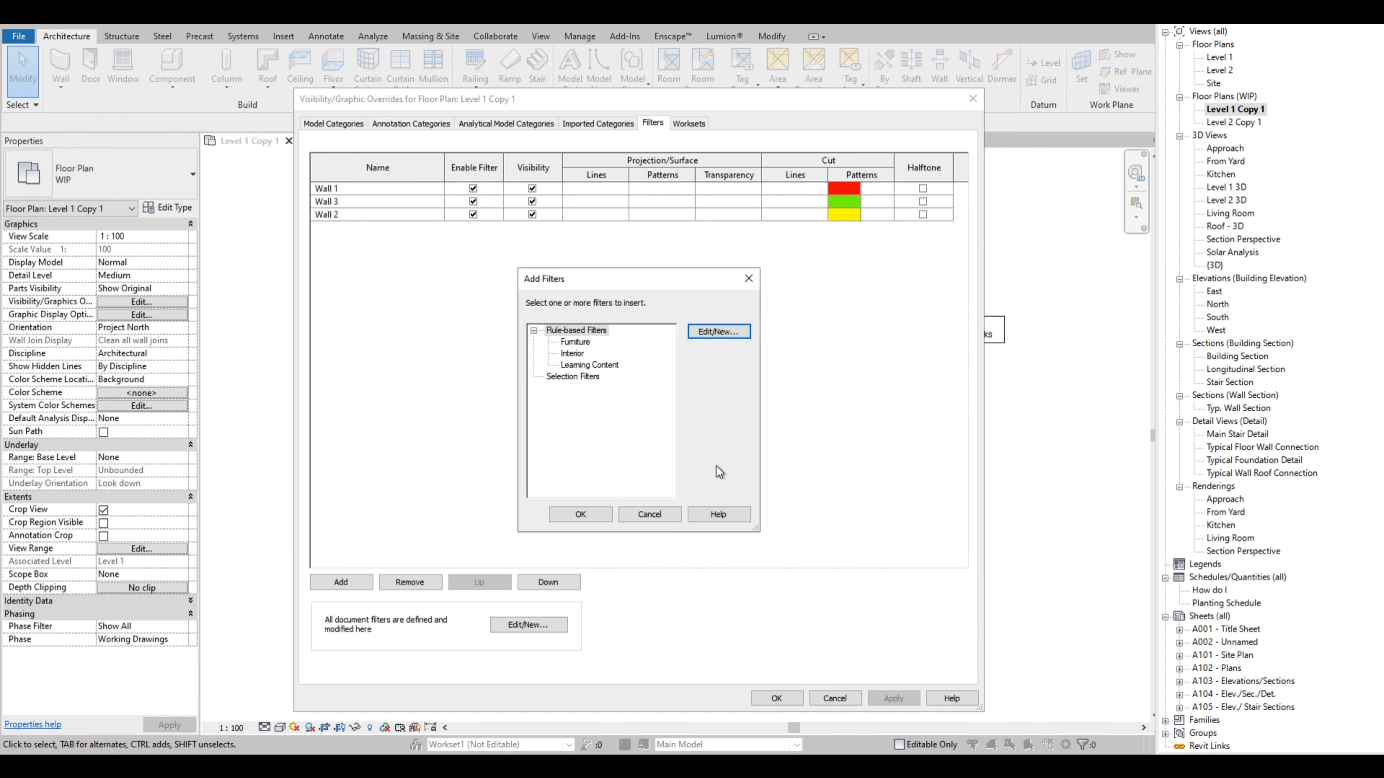
click(575, 342)
click(583, 514)
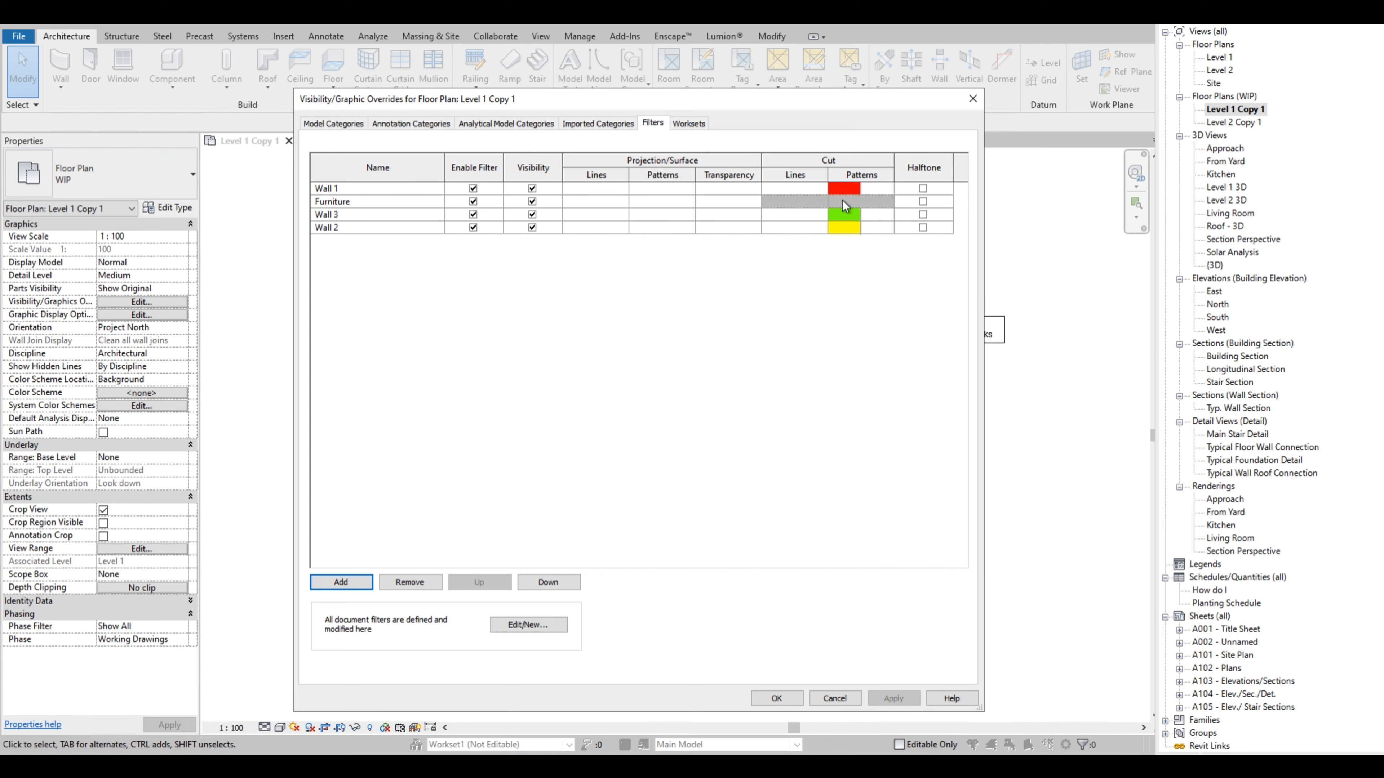
- Override the Furniture filter's projection/surface foreground pattern with a diagonal crosshatch in Magenta and apply the overrides to the plan
click(678, 203)
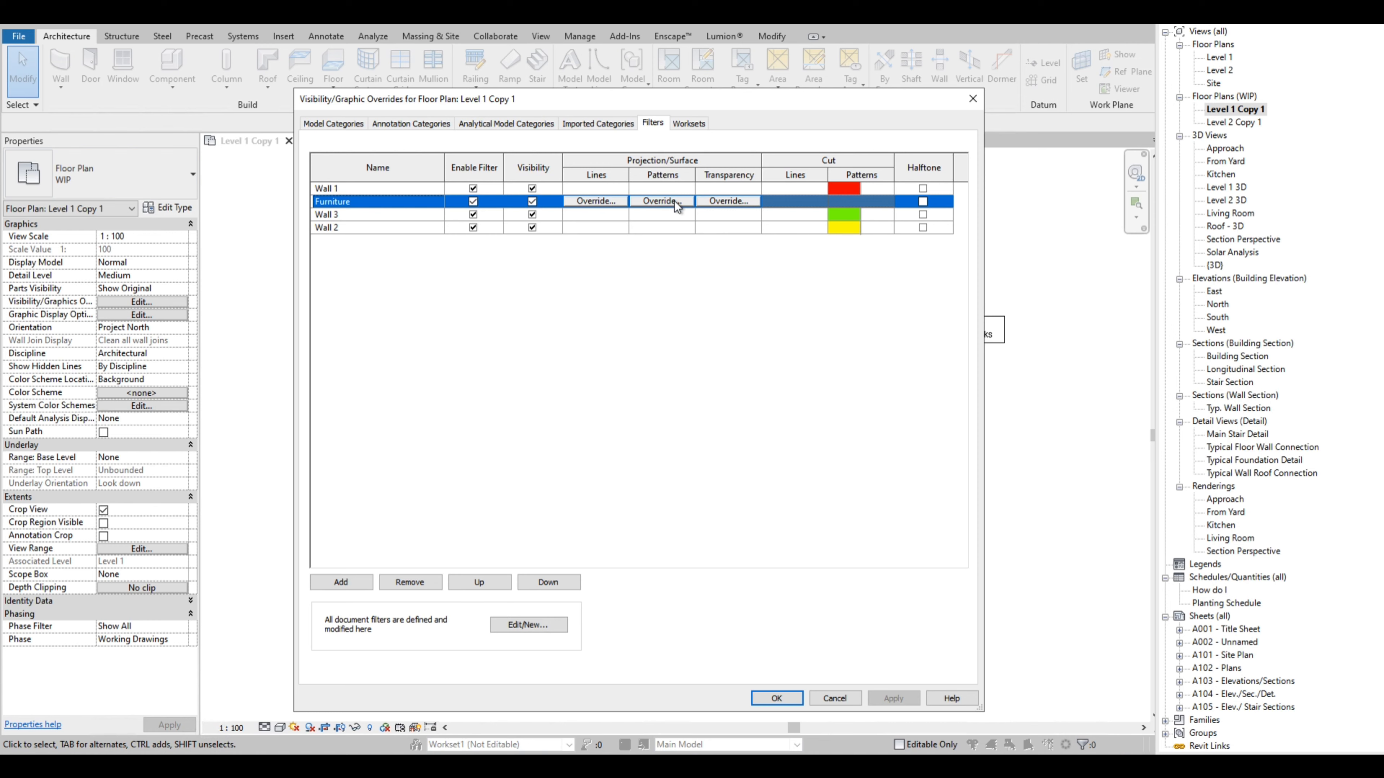
click(674, 202)
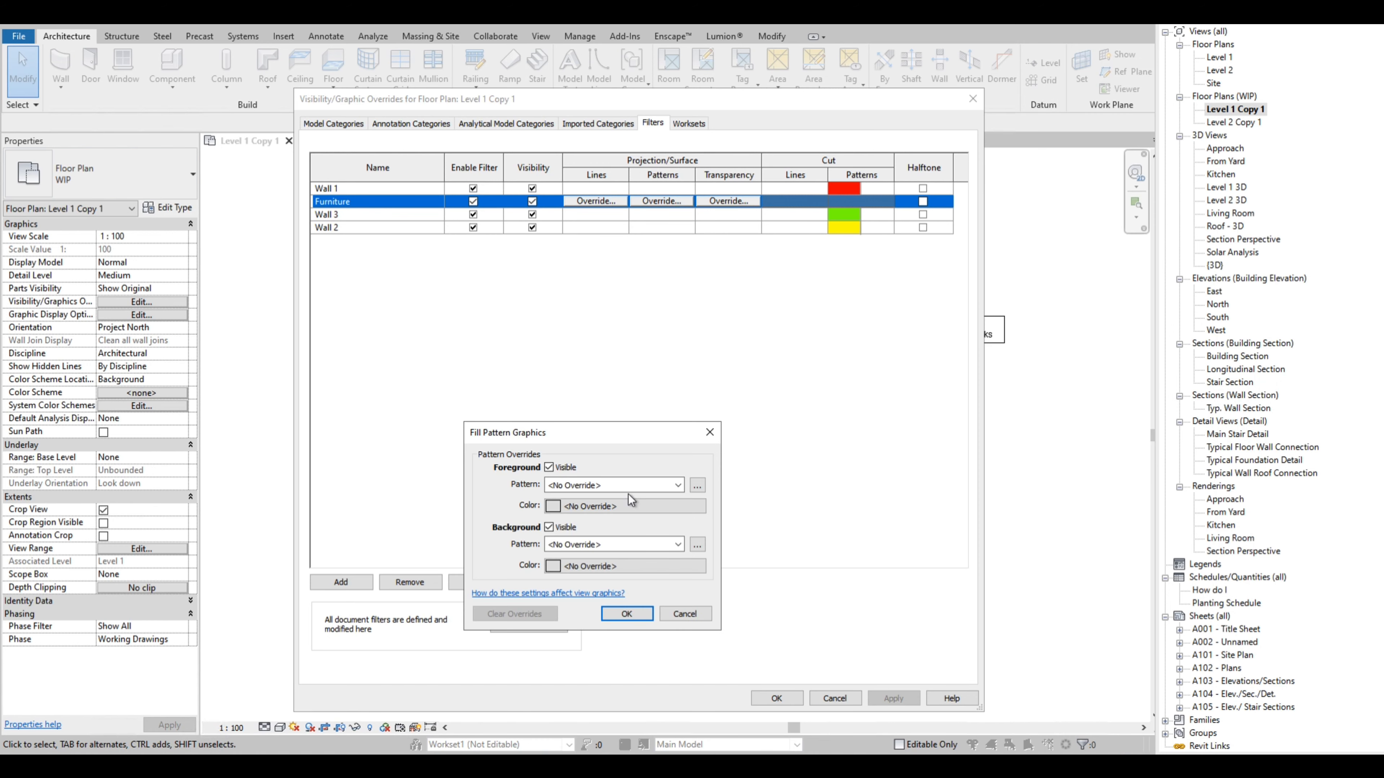
click(636, 485)
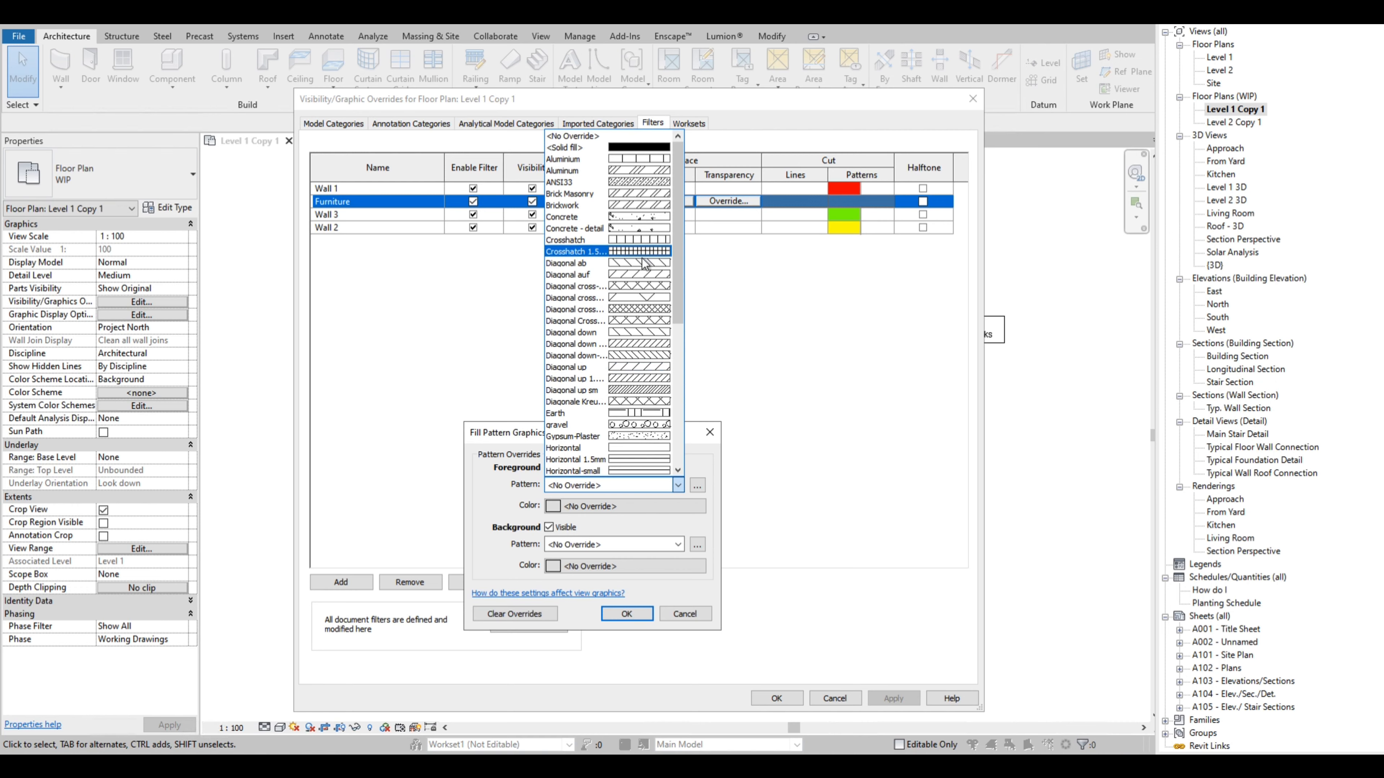
click(657, 309)
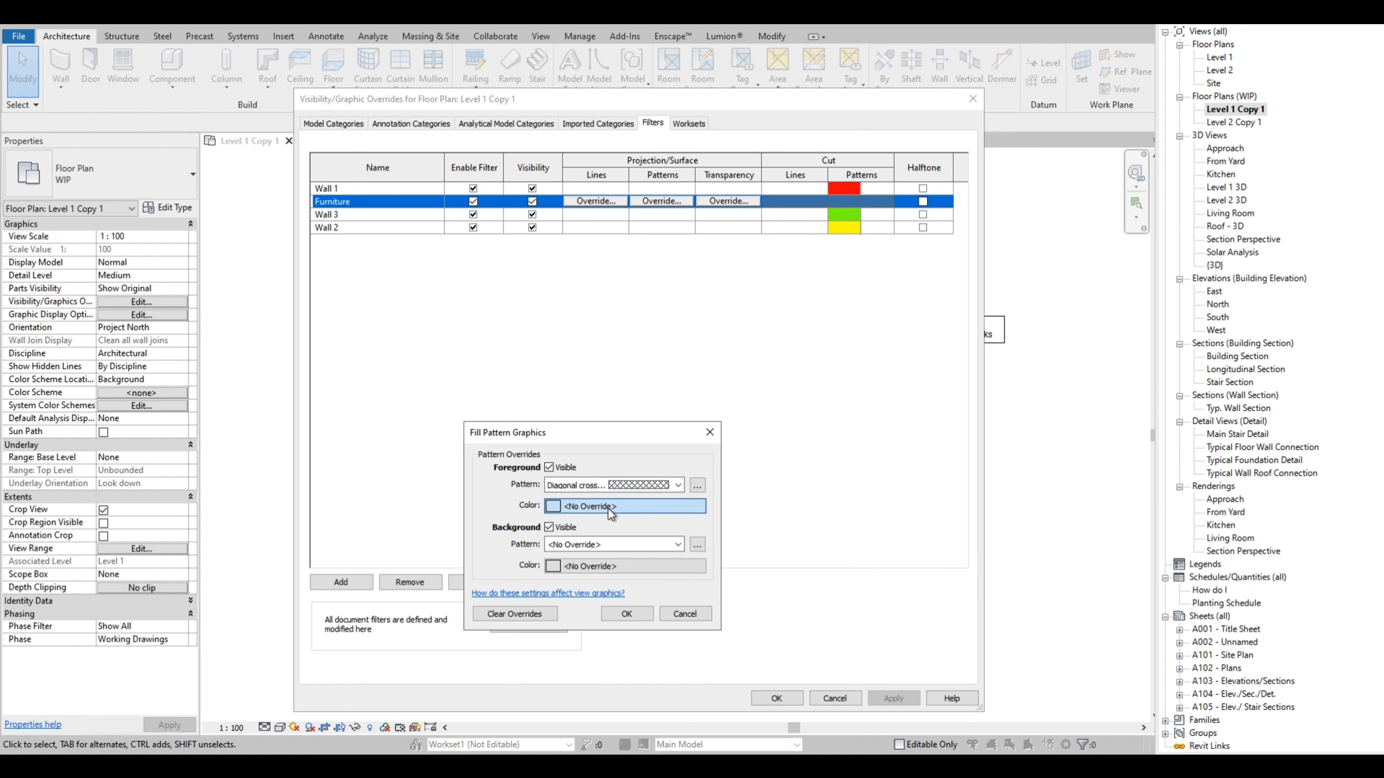
click(609, 507)
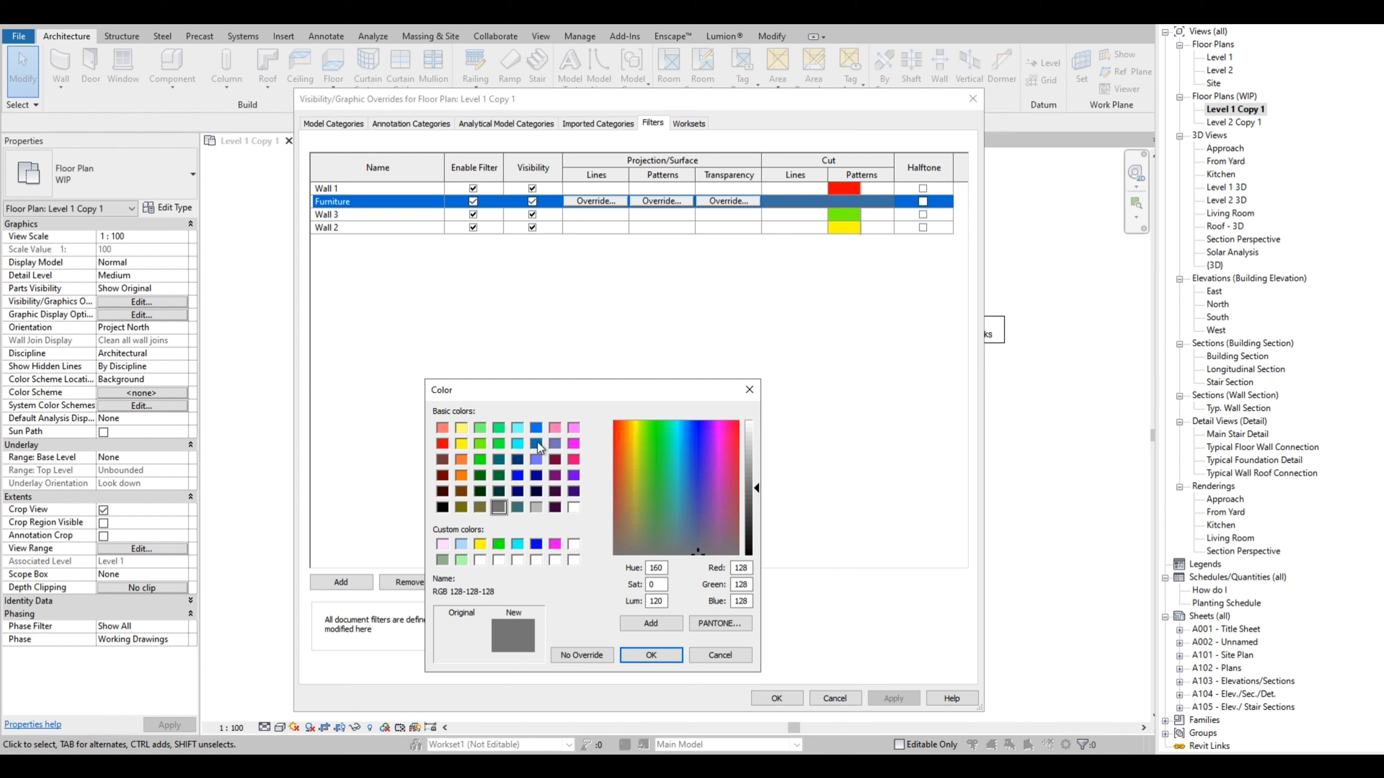
click(574, 443)
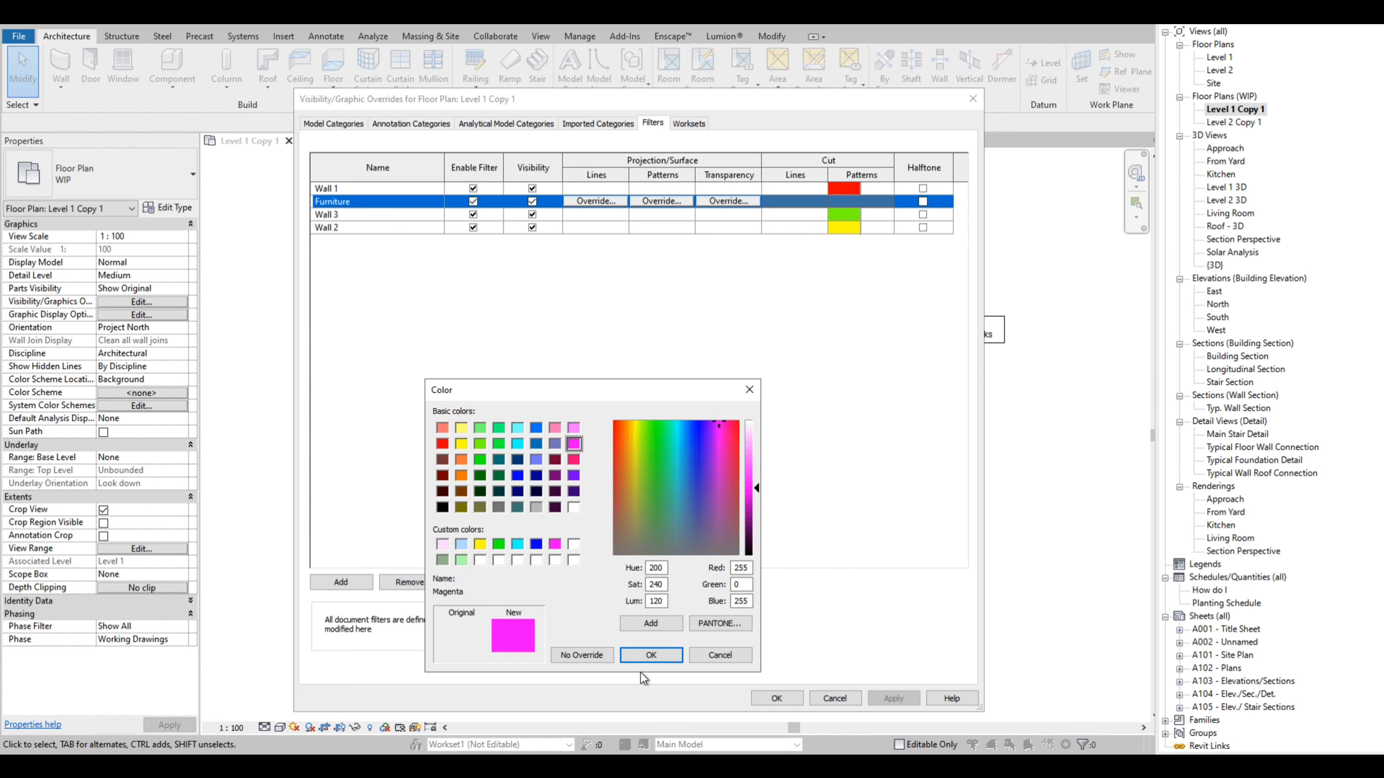
click(652, 656)
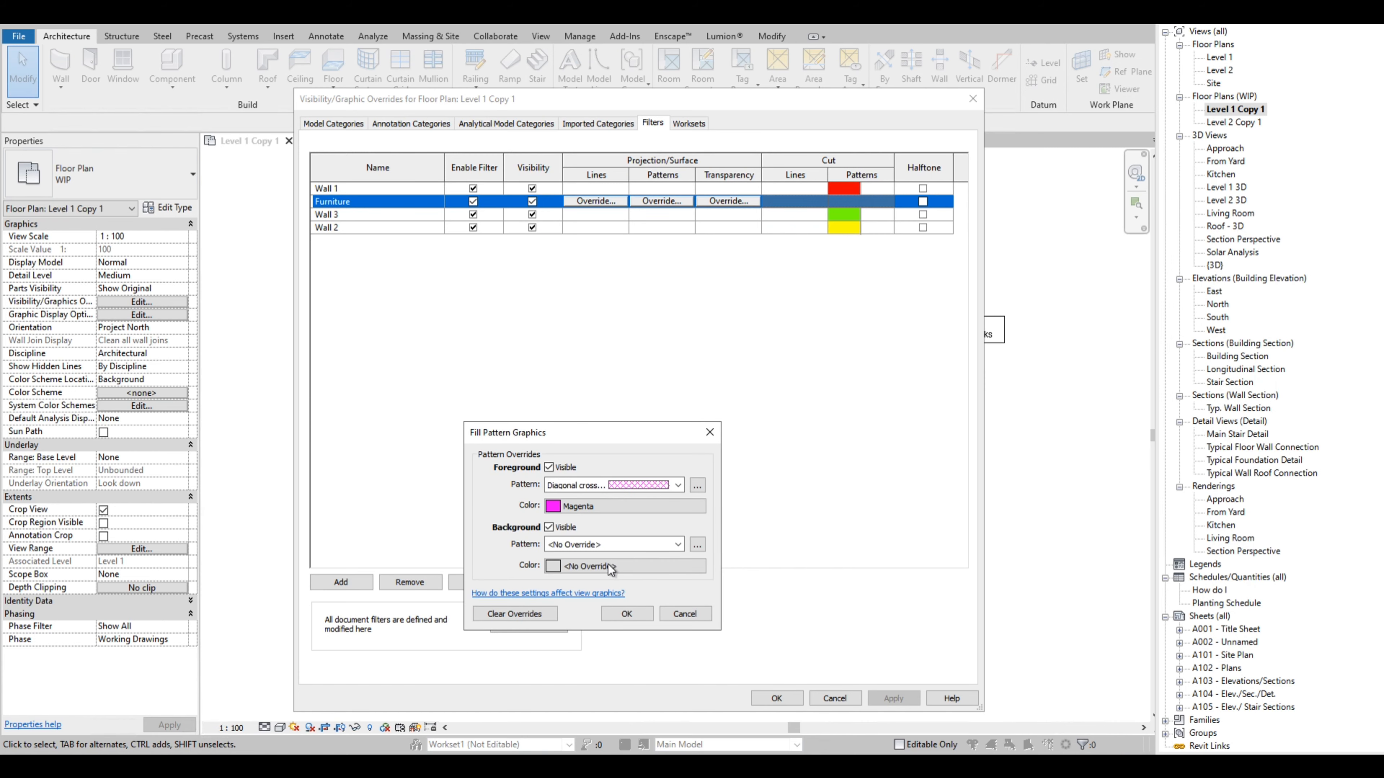
click(622, 615)
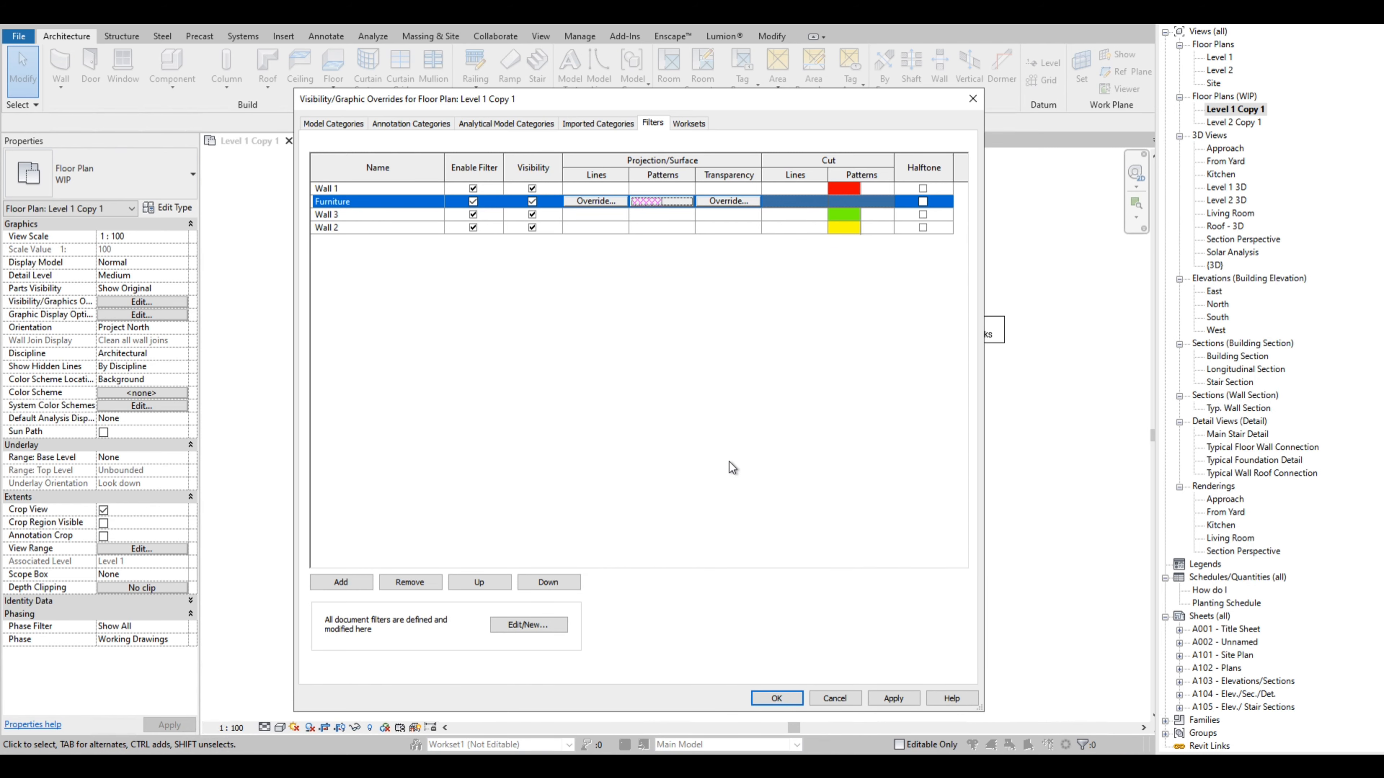
click(776, 698)
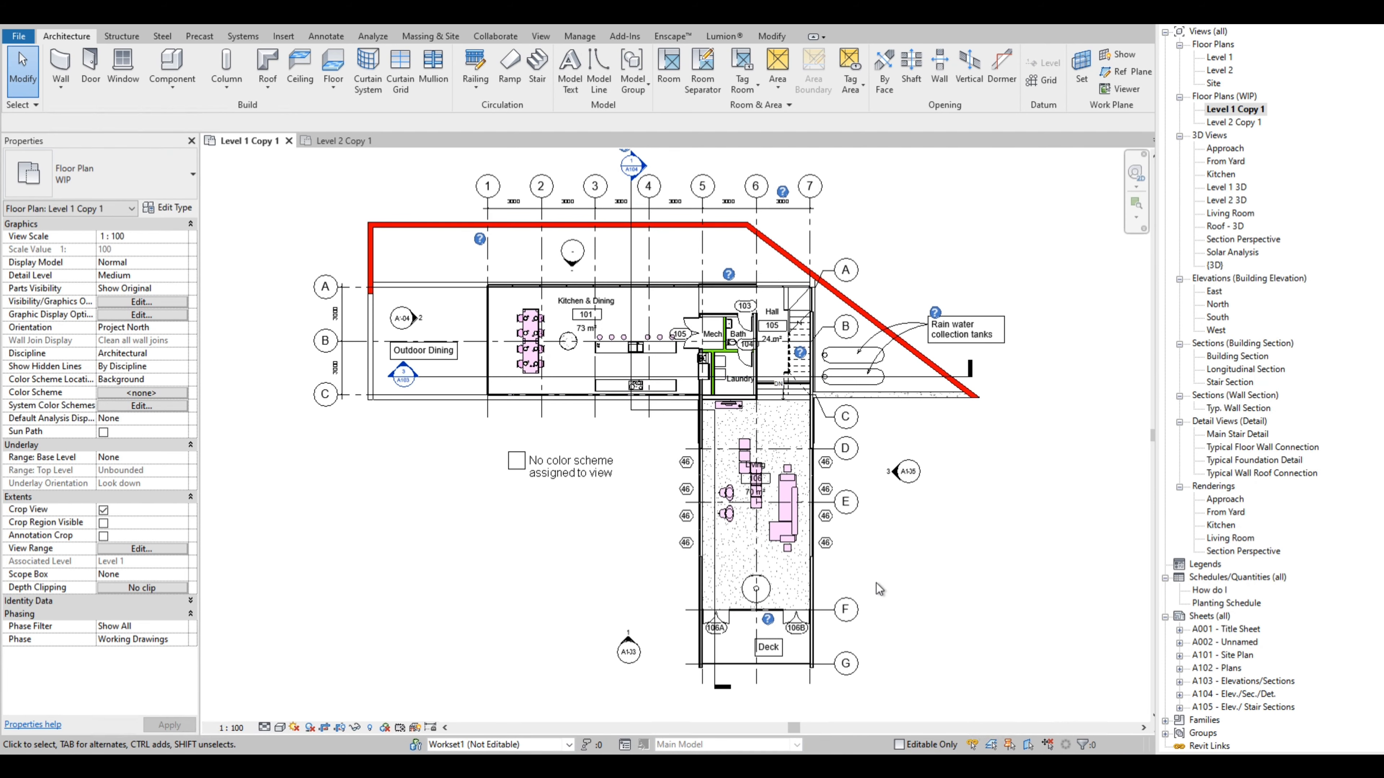
- Examine the furniture hatching in the Living room and across the whole Level 1 Copy 1 plan
scroll(787, 547, up, 6)
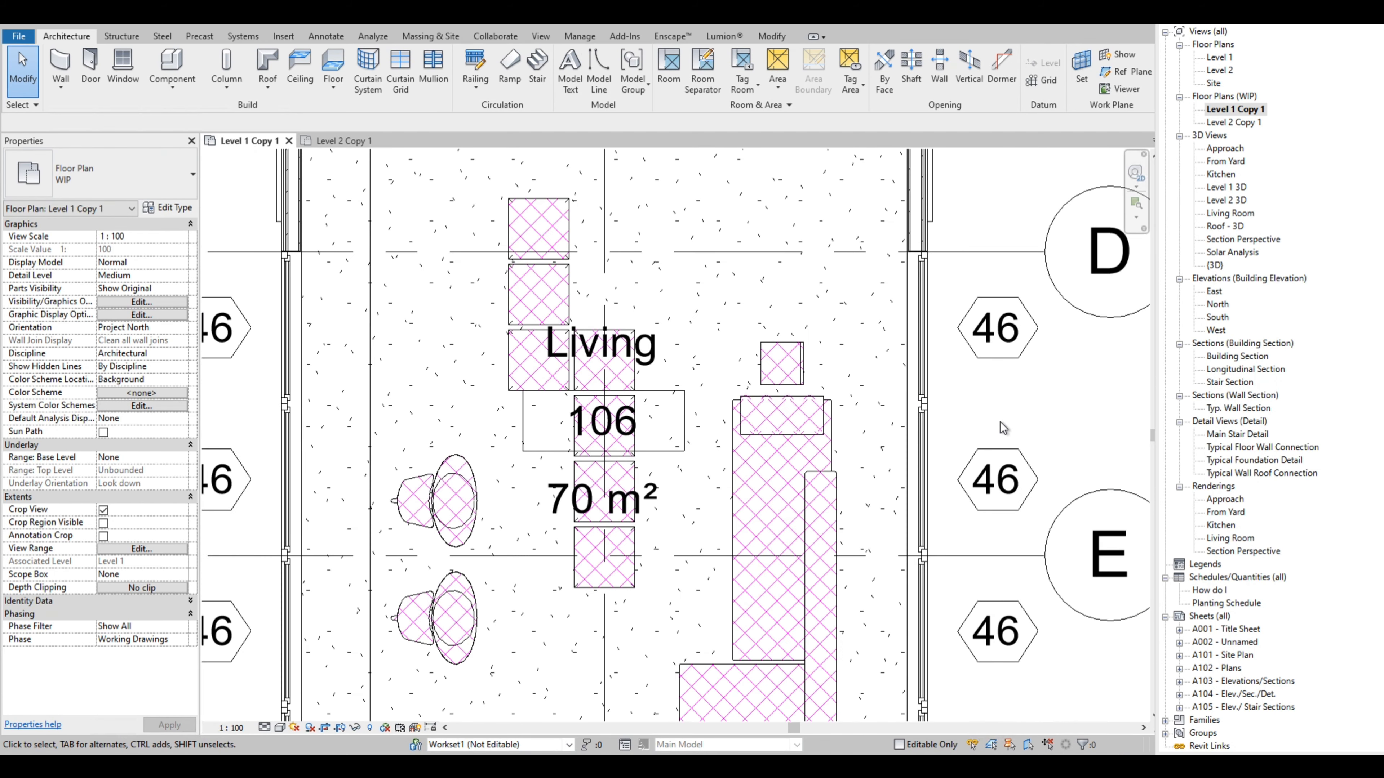
scroll(802, 499, down, 6)
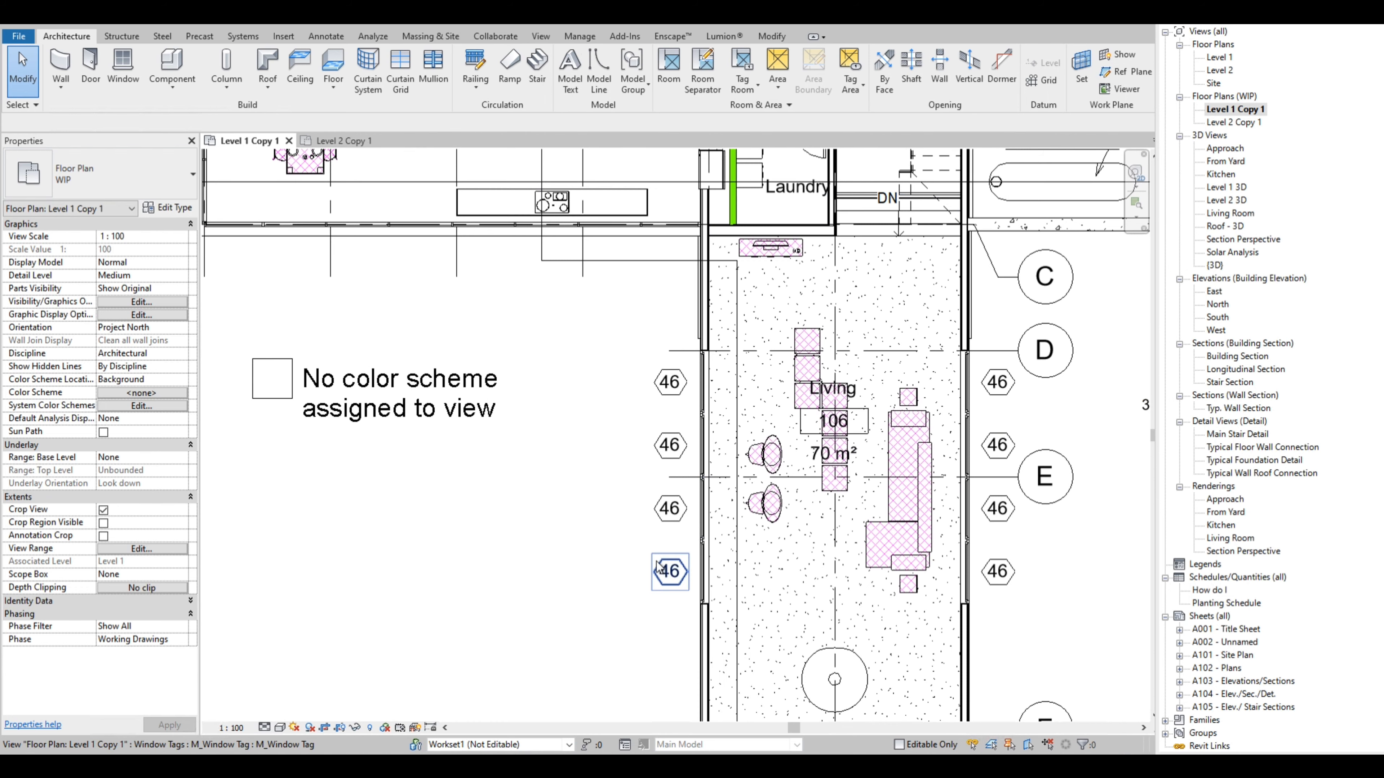
scroll(561, 337, down, 1)
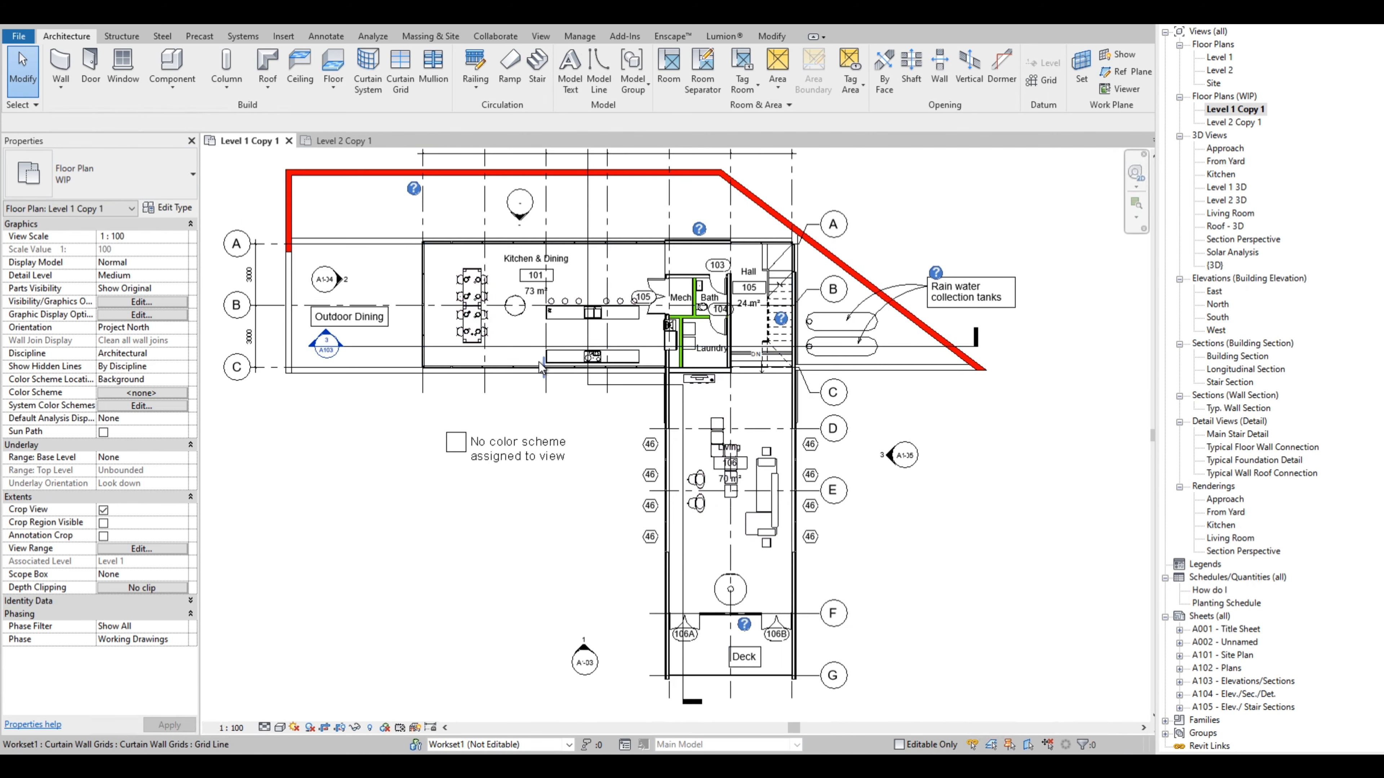
scroll(534, 305, down, 1)
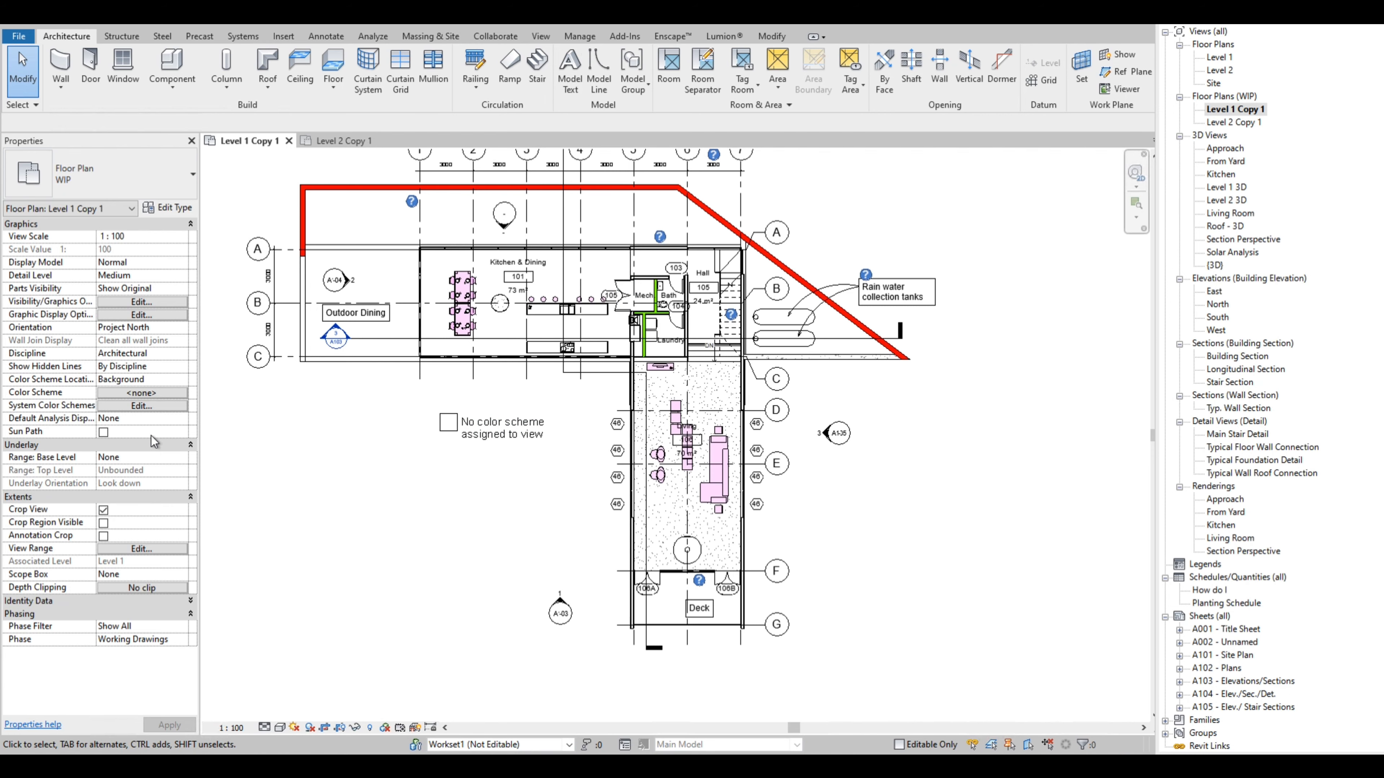
- Reopen the plan's filter overrides, review the Wall 1 filter's category list down to Walls, and return to the plan
click(143, 301)
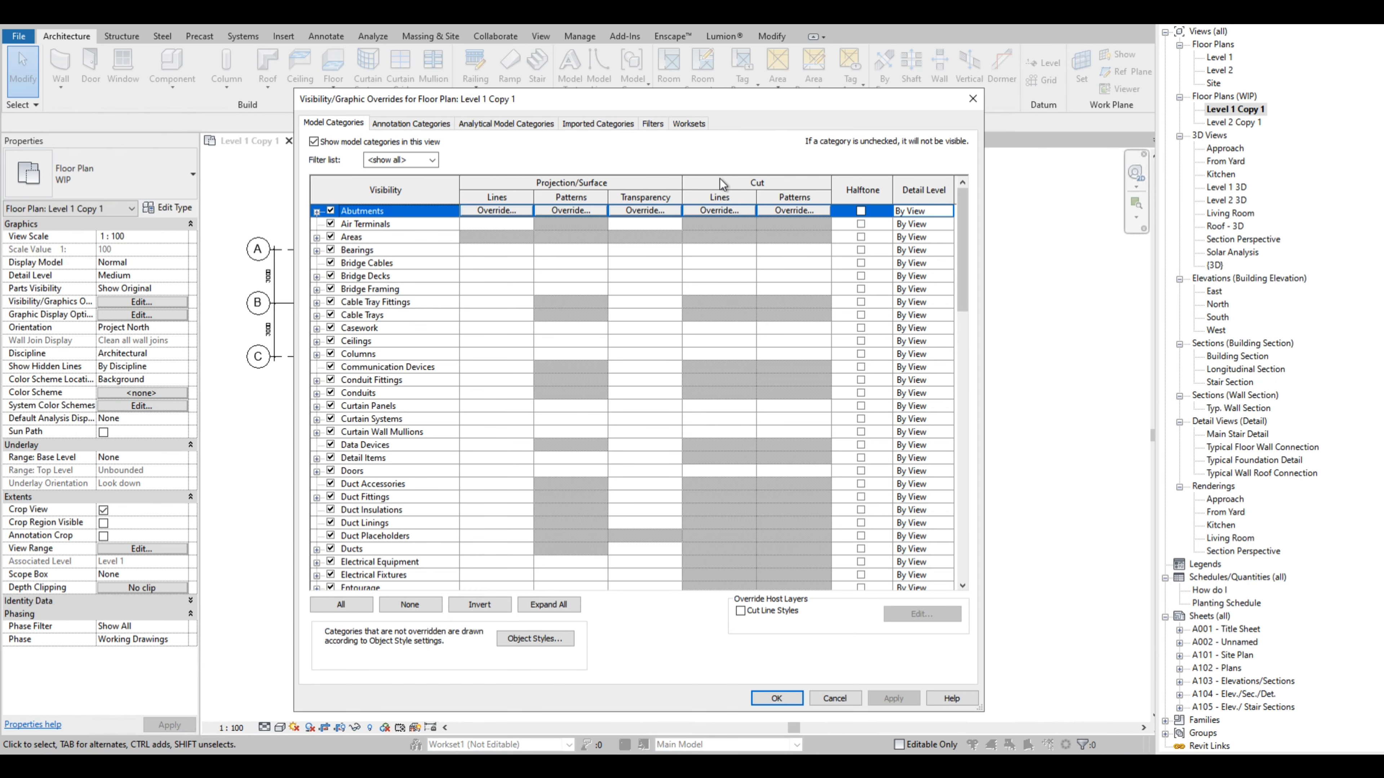
click(653, 123)
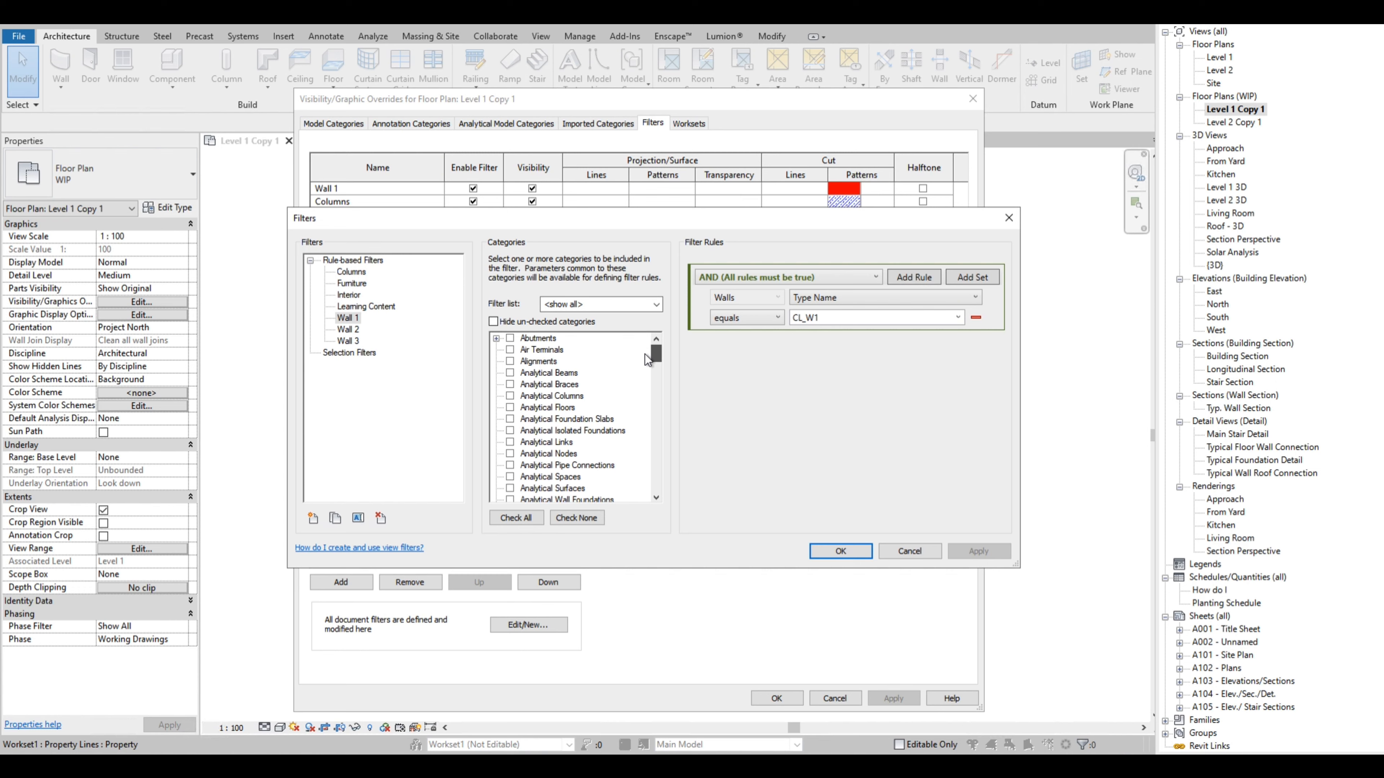
drag(644, 354, 666, 439)
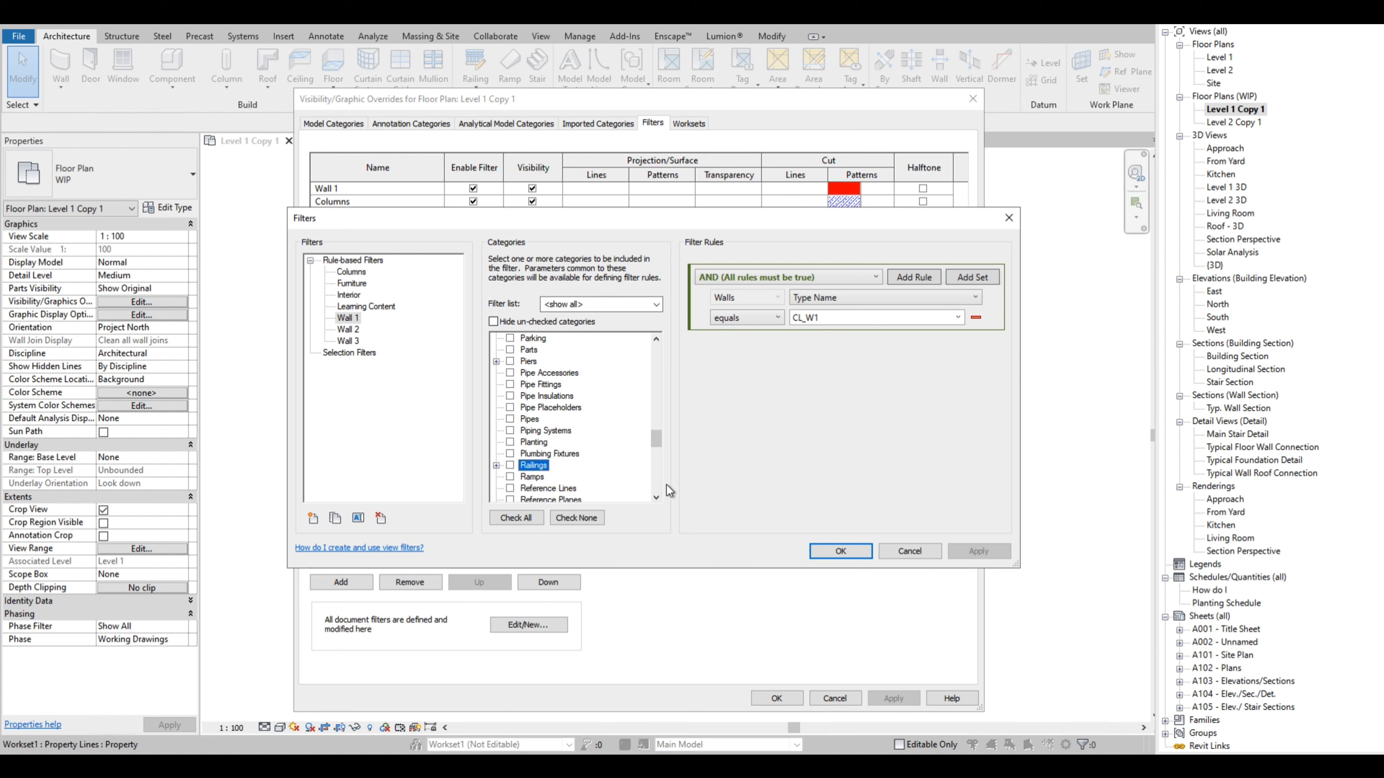
drag(652, 440, 655, 482)
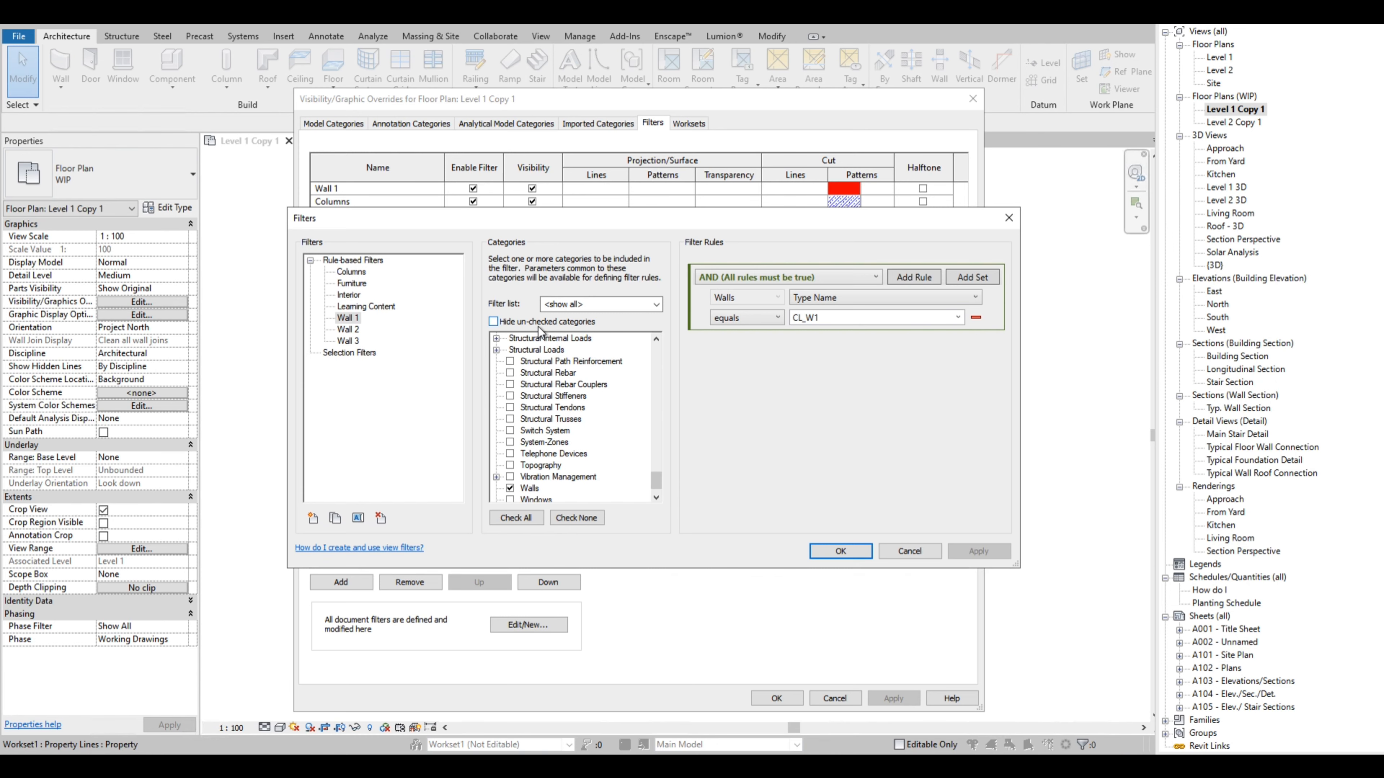
key(Return)
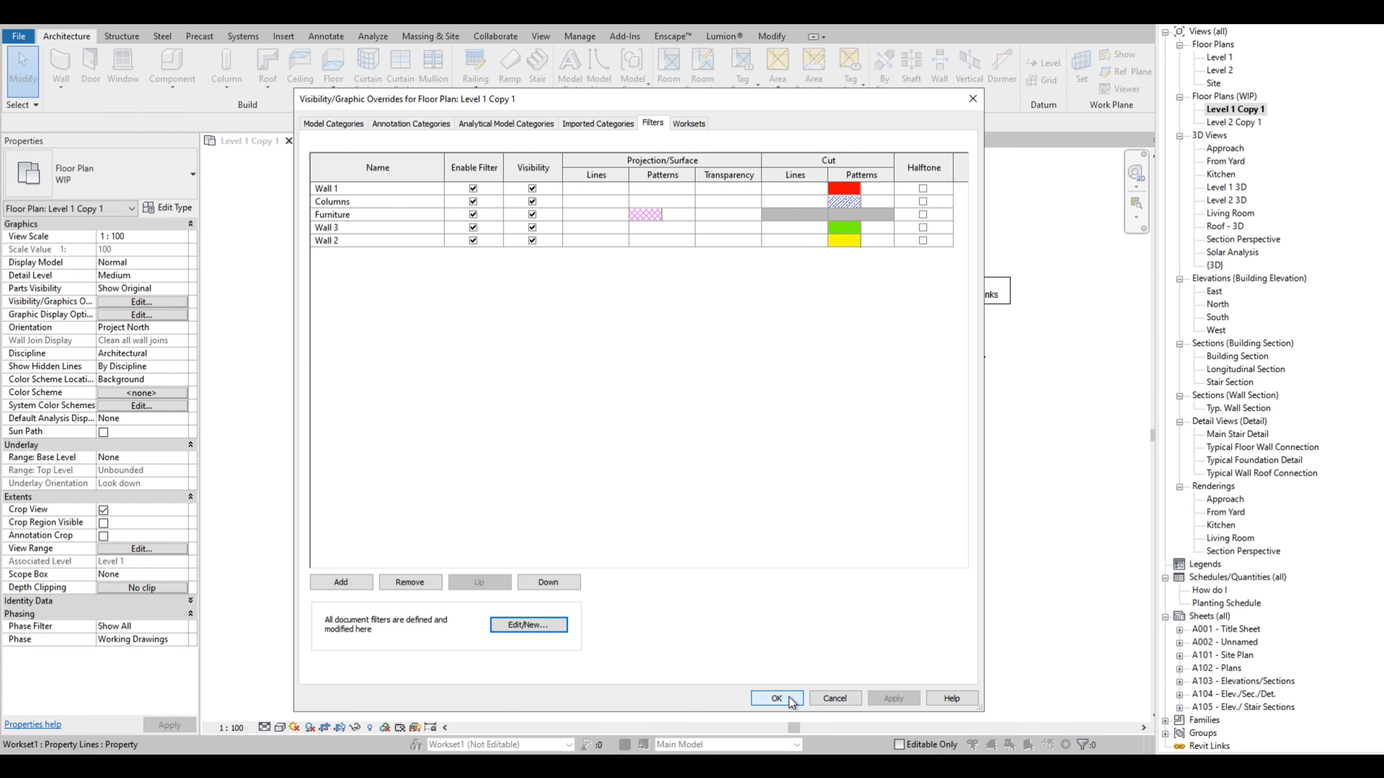
click(776, 698)
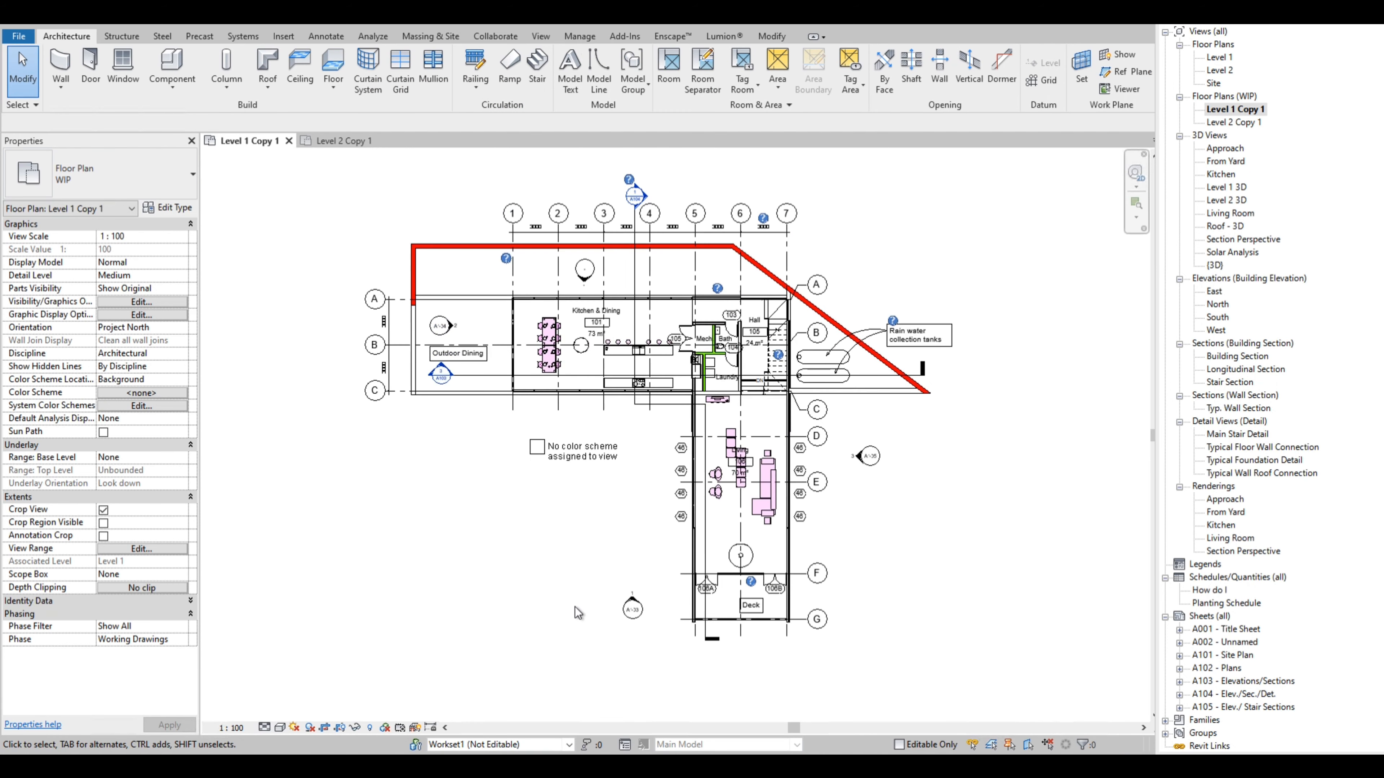